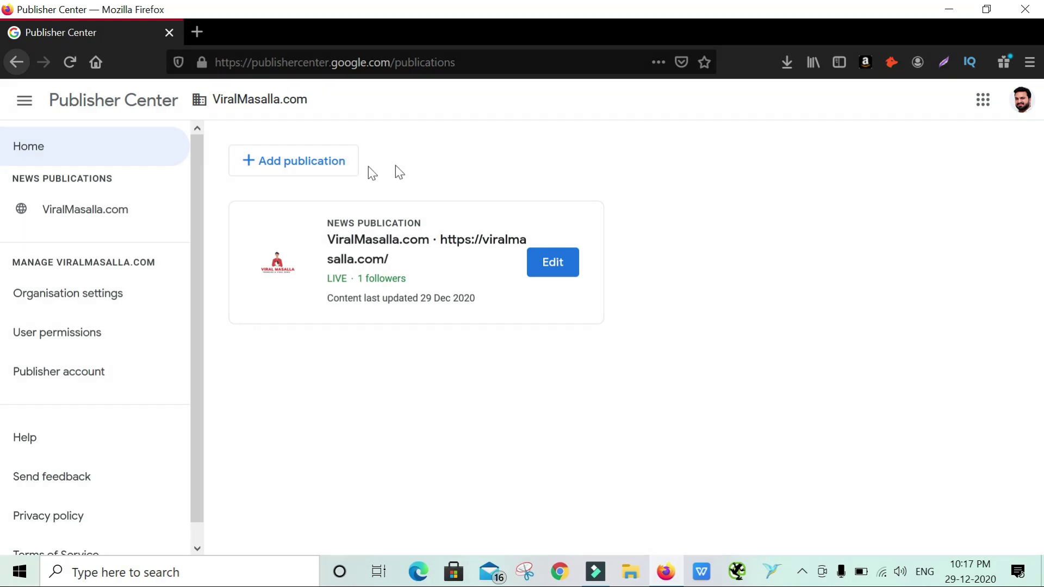
Create a new publication named TechBlogCorner.com and save it as a draft
click(304, 161)
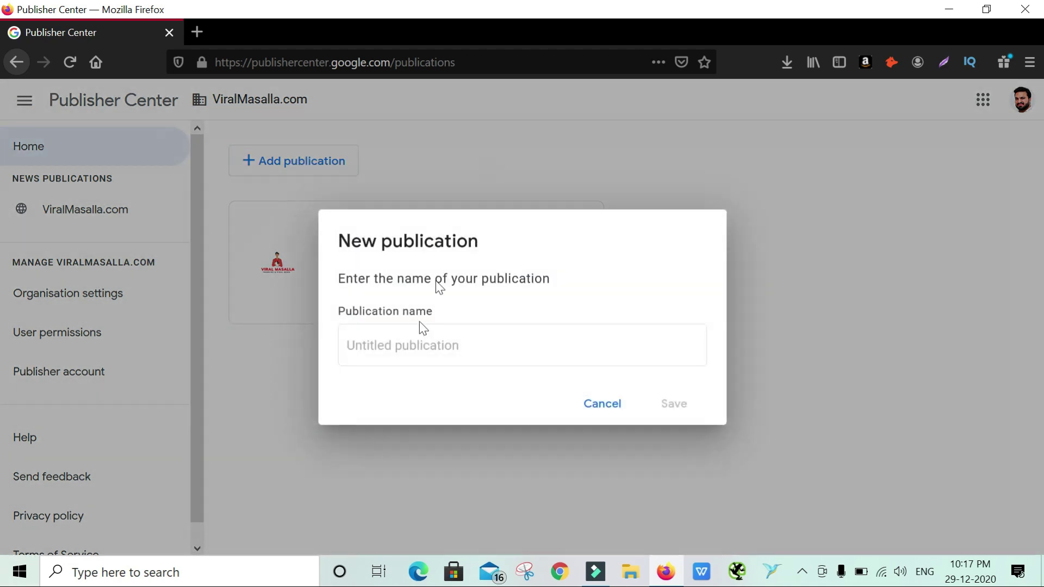
click(415, 345)
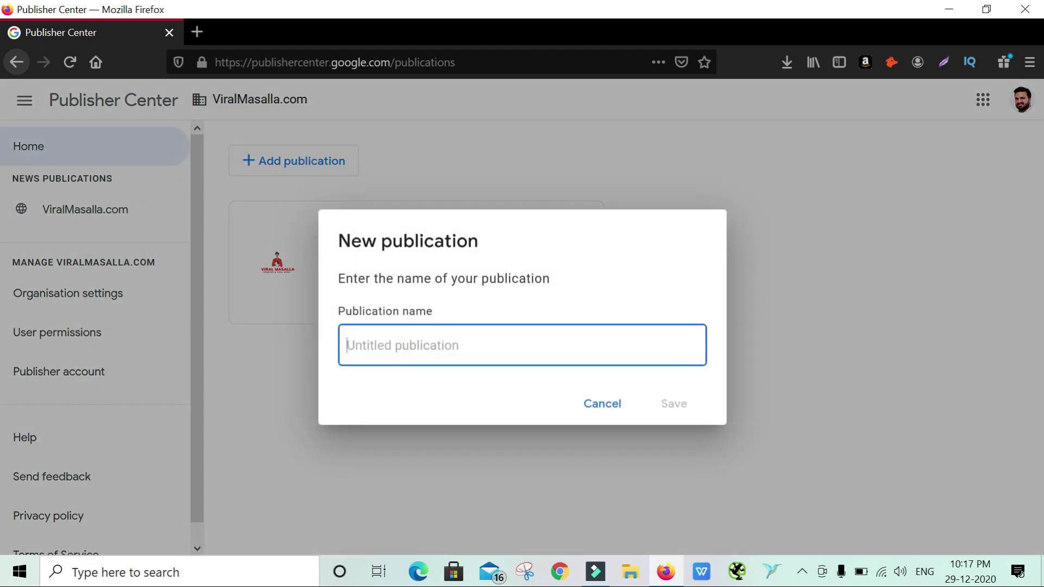
text(TechB)
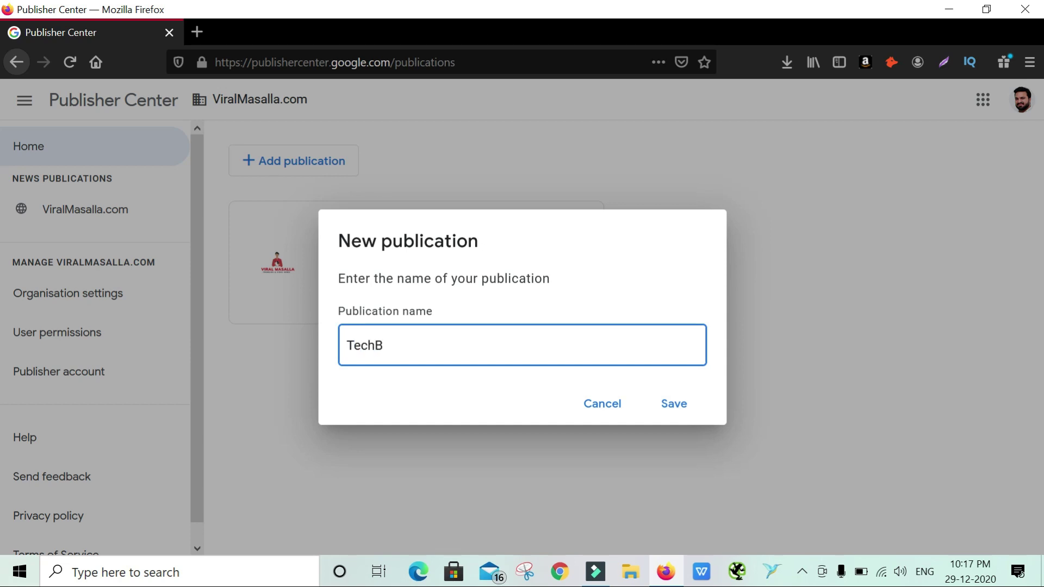
text(logCorner.com)
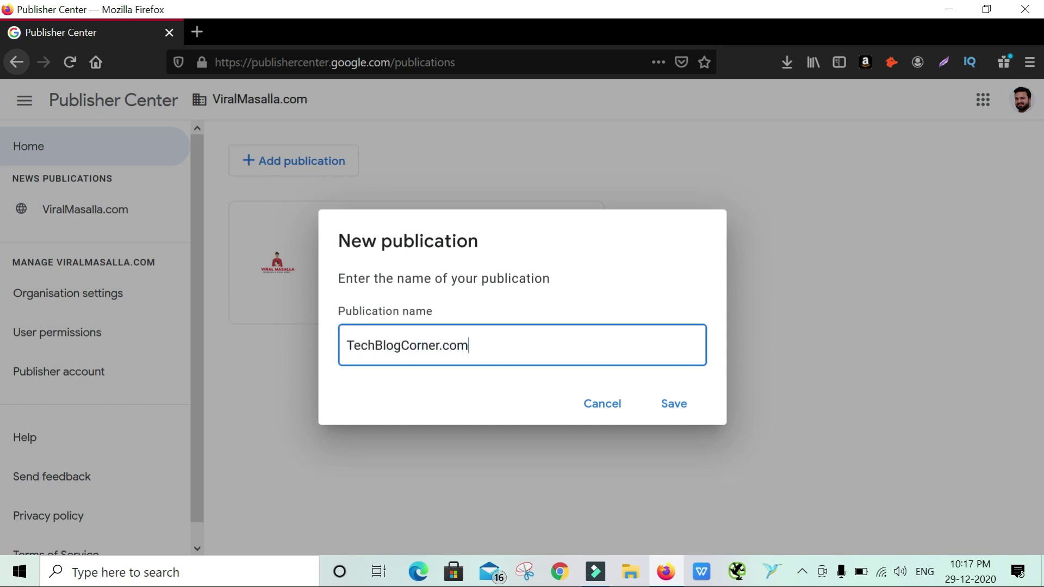
click(675, 410)
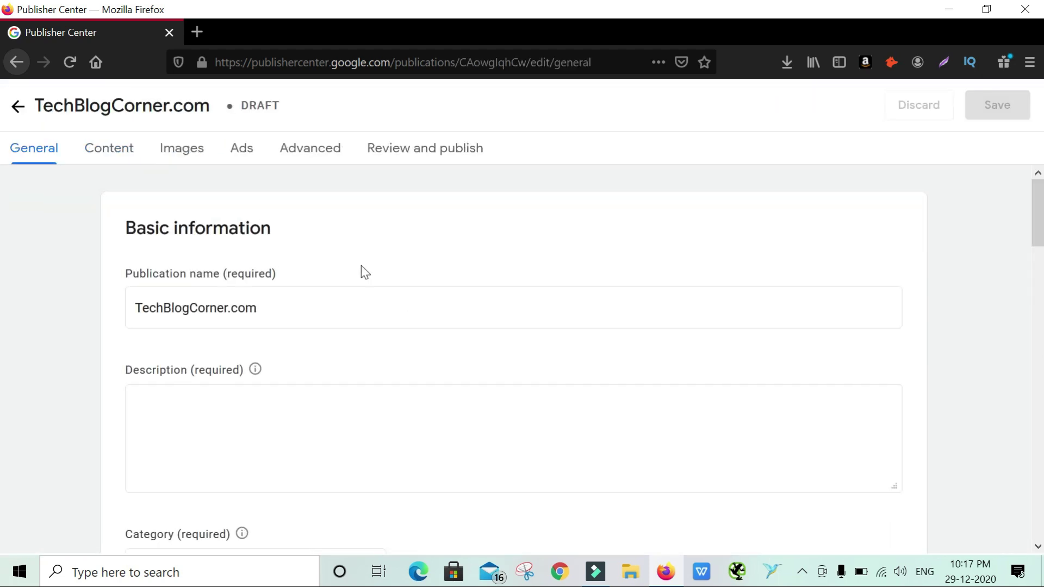
Enter the description 'This website is about technology news and digital marketing.' and check the 140-character guidance
scroll(361, 265, down, 2)
click(386, 287)
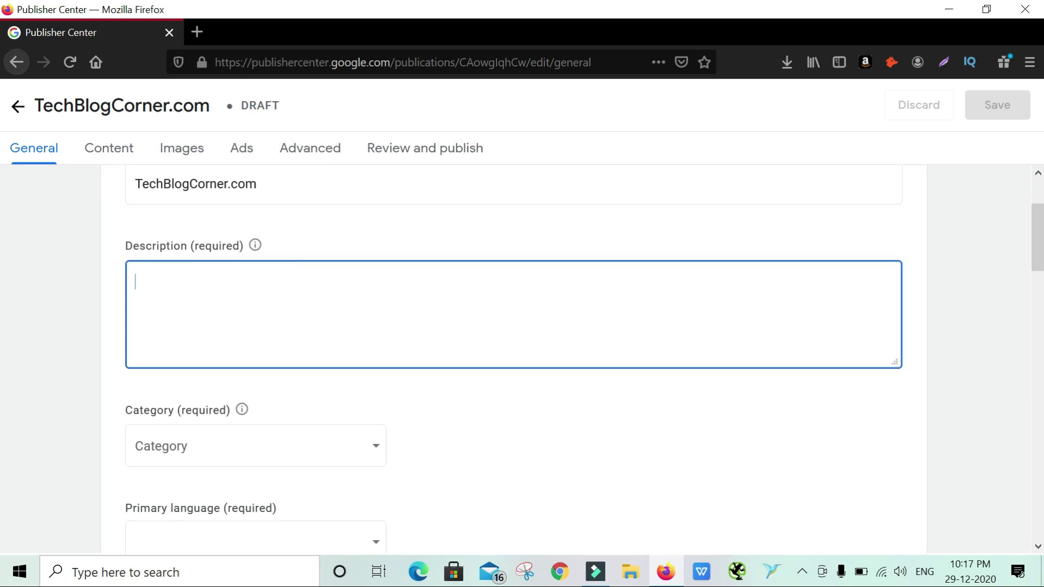
text(This )
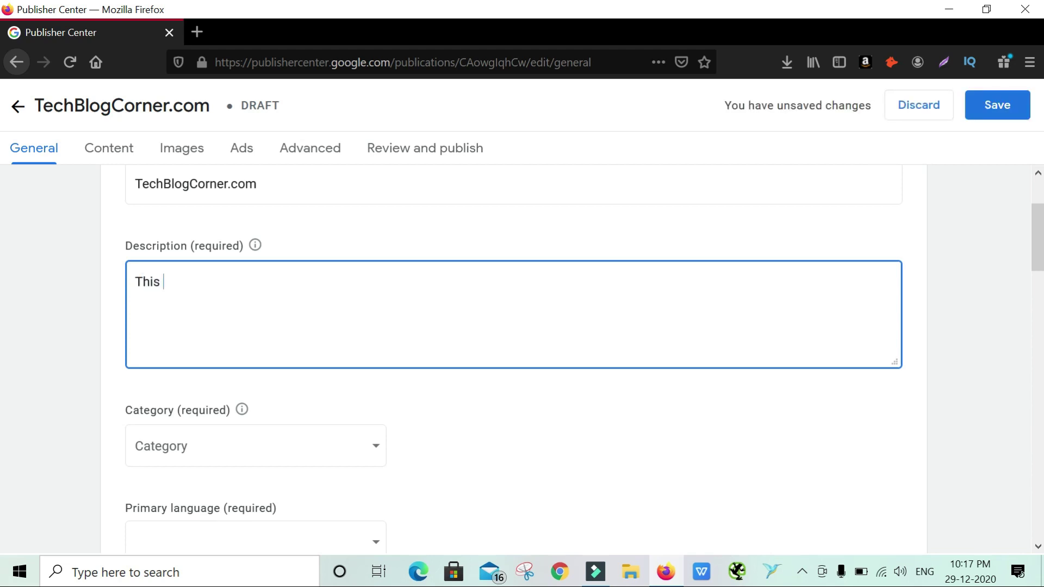
text(website is about technology news and digital marketing.)
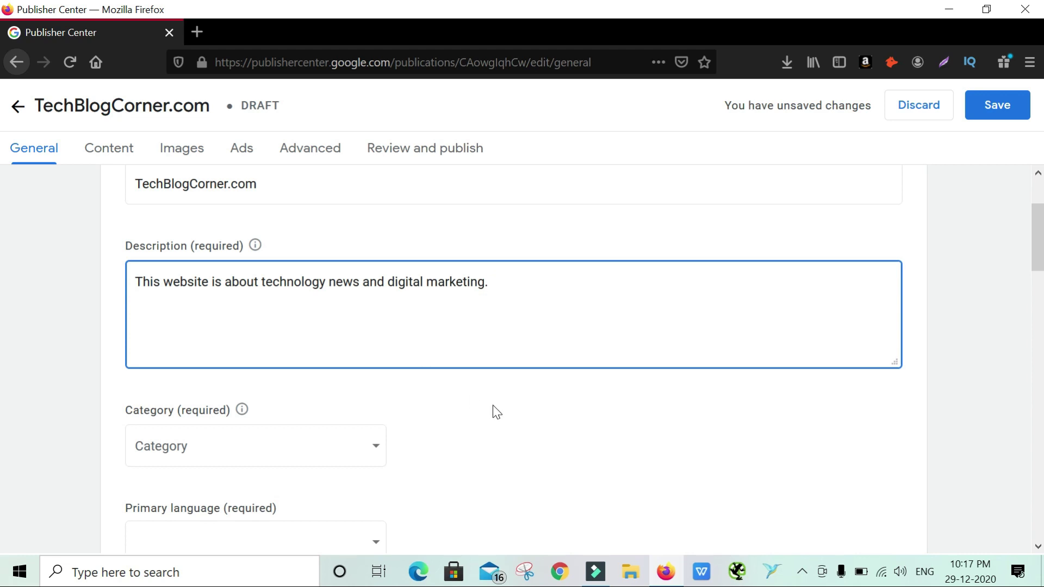
mouse_move(255, 246)
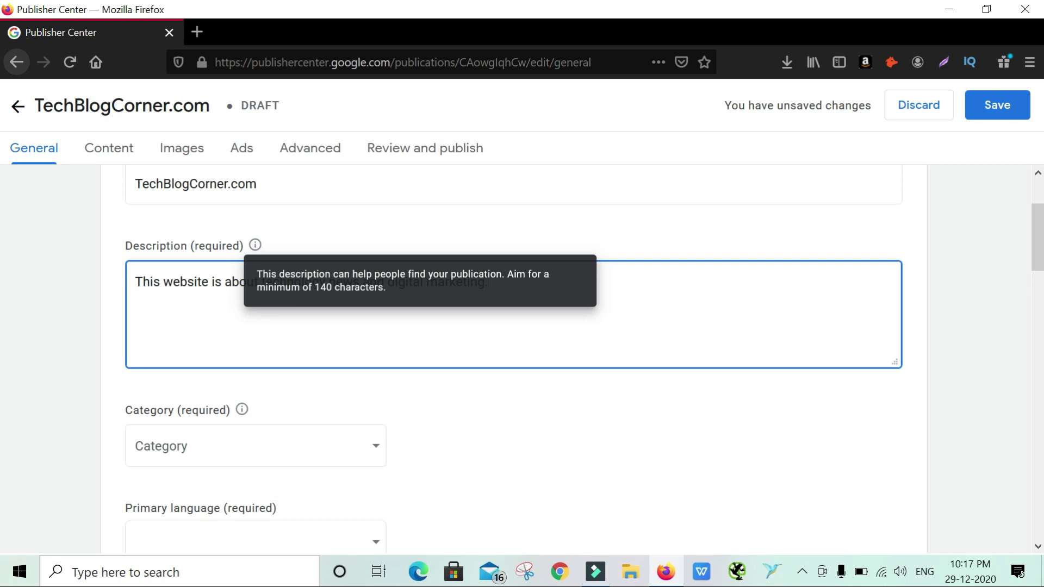
drag(314, 287, 385, 287)
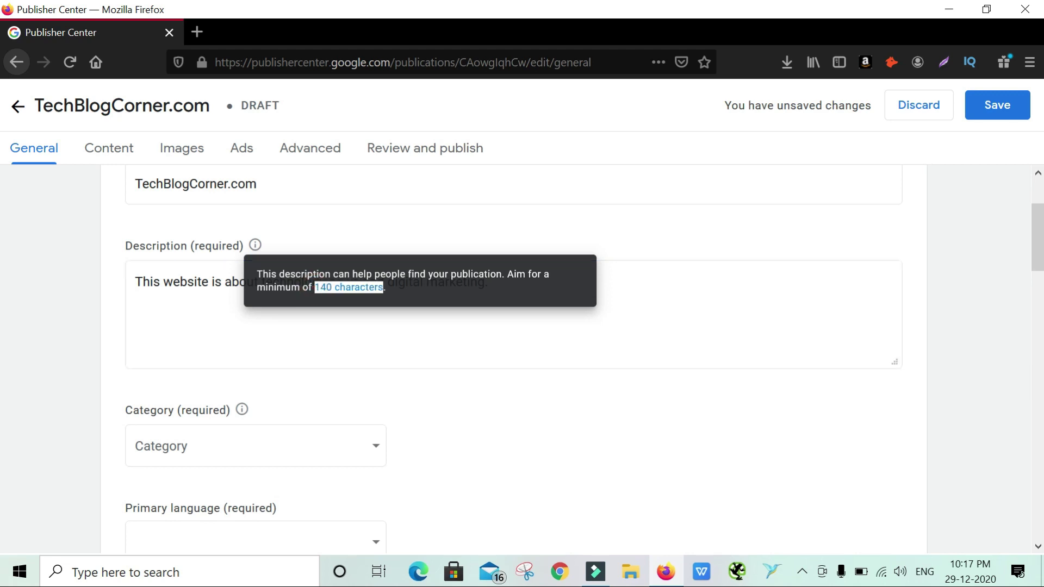
click(465, 409)
scroll(464, 408, down, 2)
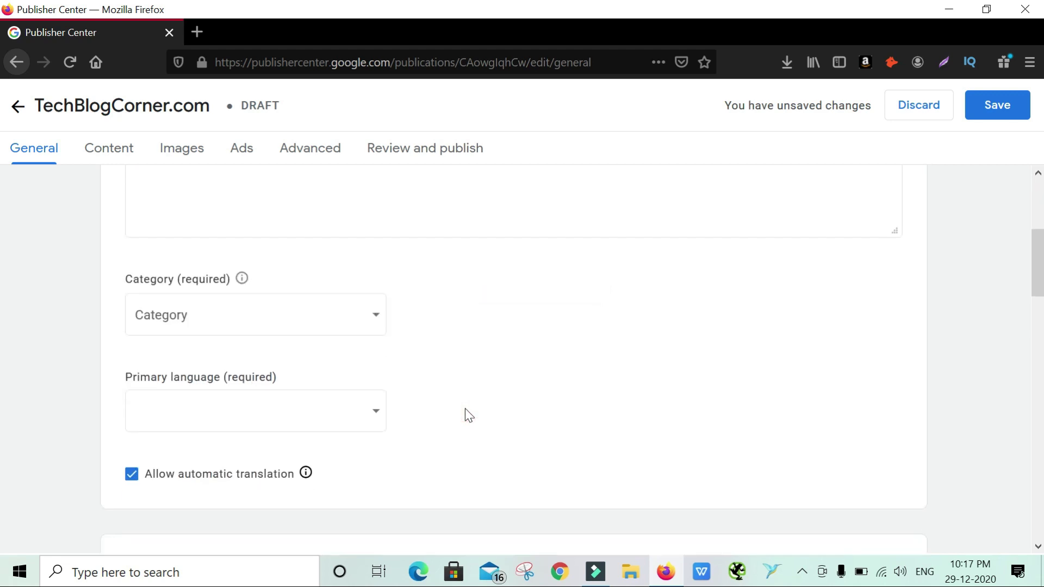
Set the publication category to Science & Technology
click(275, 326)
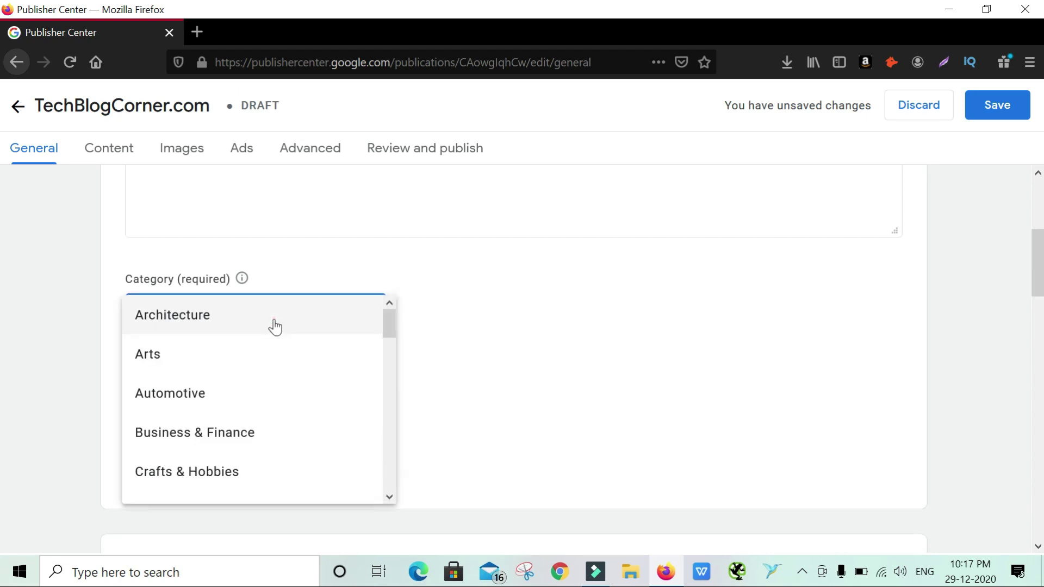
scroll(275, 326, down, 3)
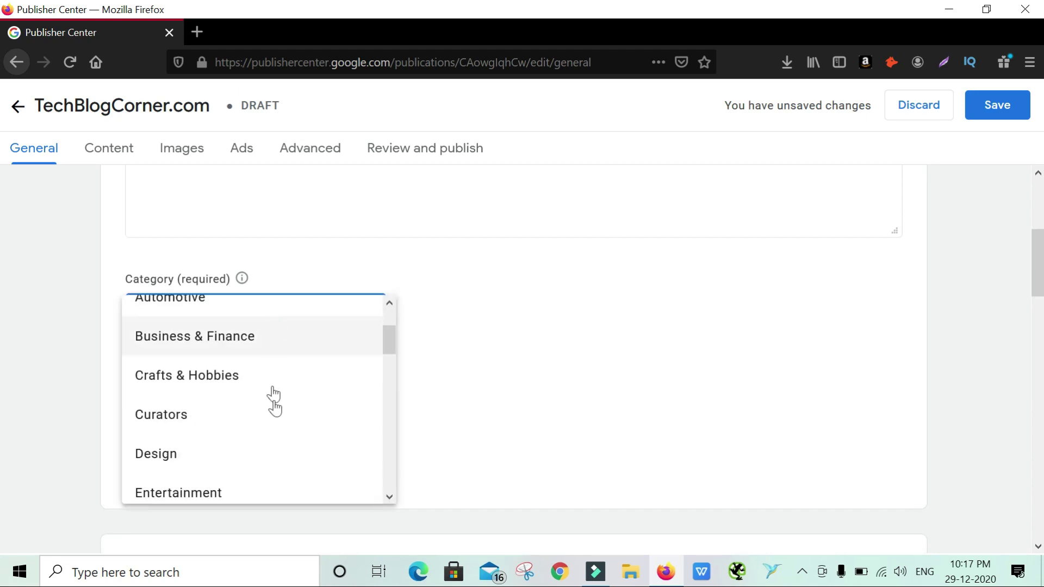
scroll(275, 407, down, 2)
scroll(276, 408, down, 5)
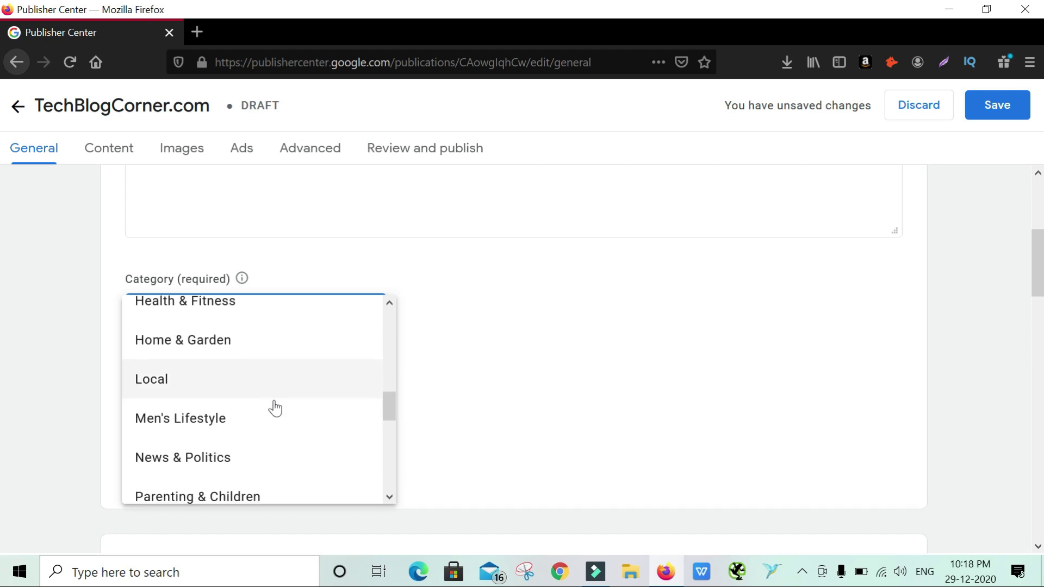
scroll(275, 407, down, 3)
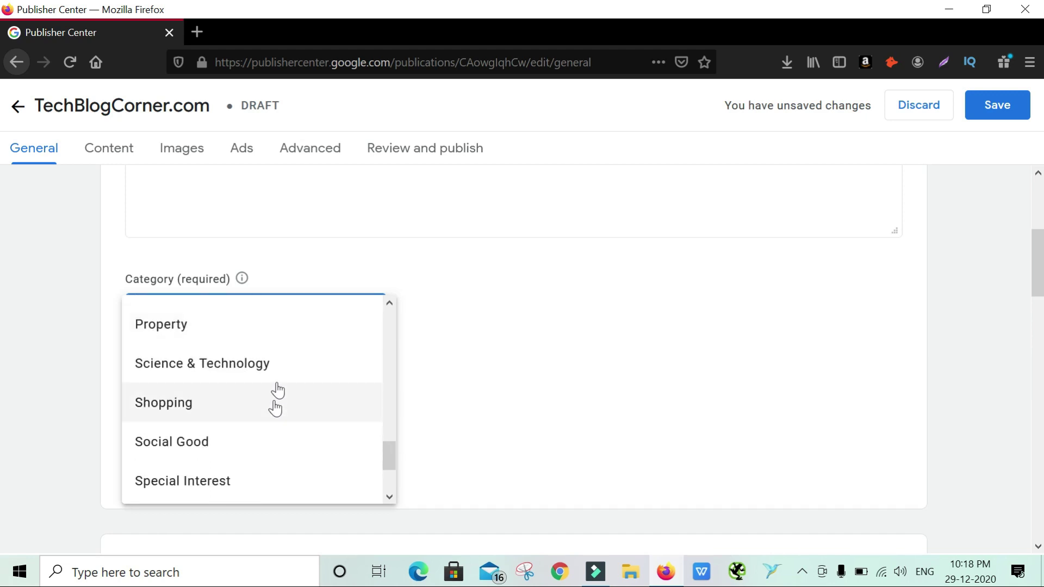
click(278, 370)
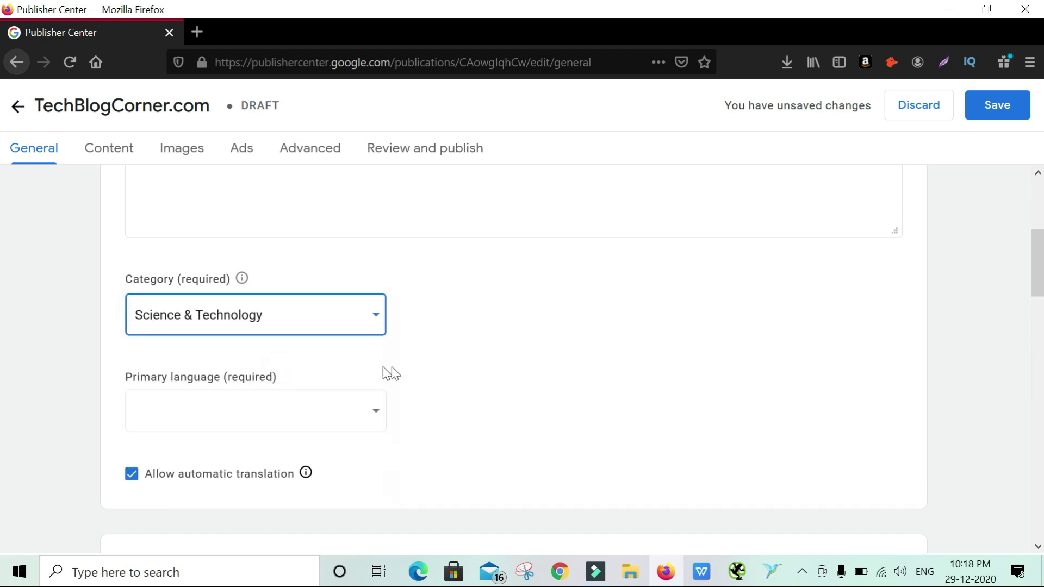
click(335, 317)
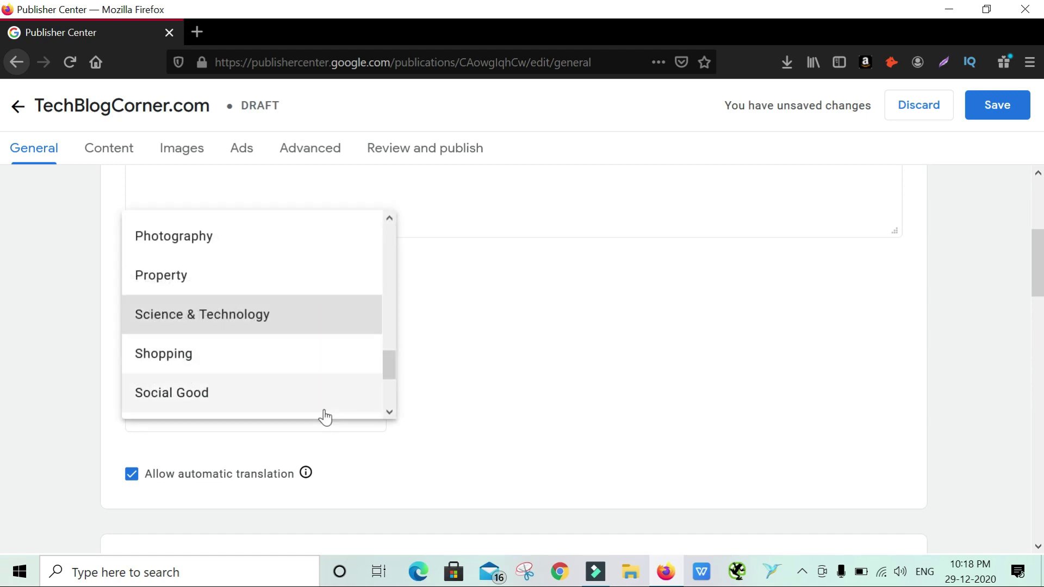
scroll(324, 417, down, 3)
scroll(318, 306, up, 5)
scroll(319, 307, up, 3)
click(508, 361)
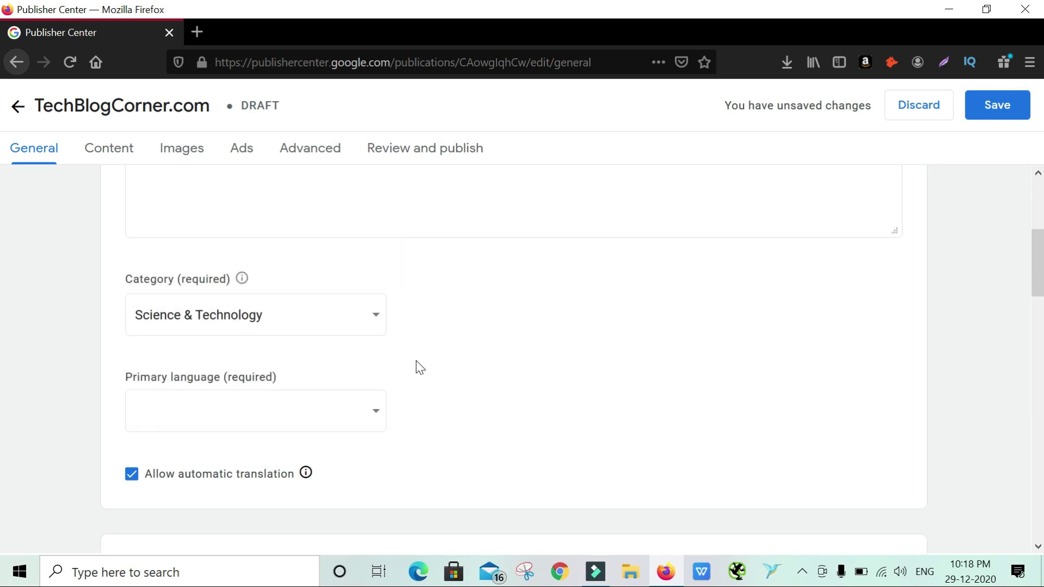
Set the primary language to English
scroll(418, 366, down, 2)
click(306, 276)
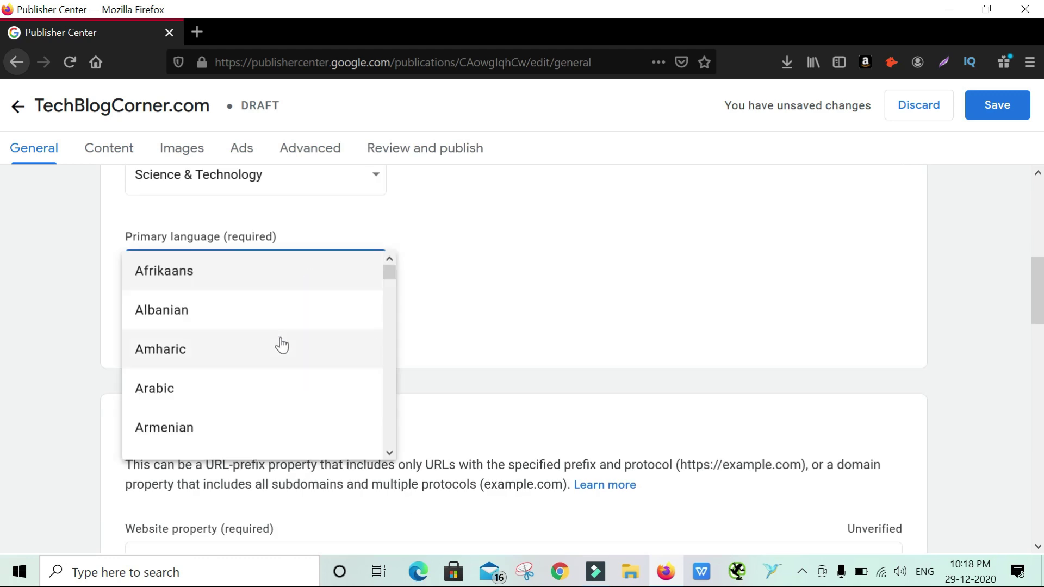
scroll(281, 346, down, 5)
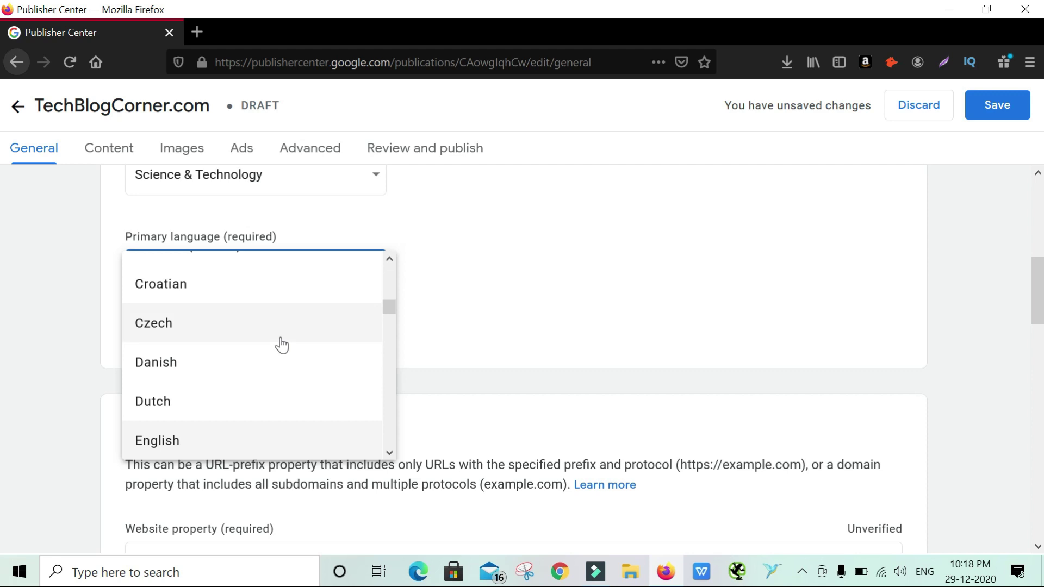
click(238, 441)
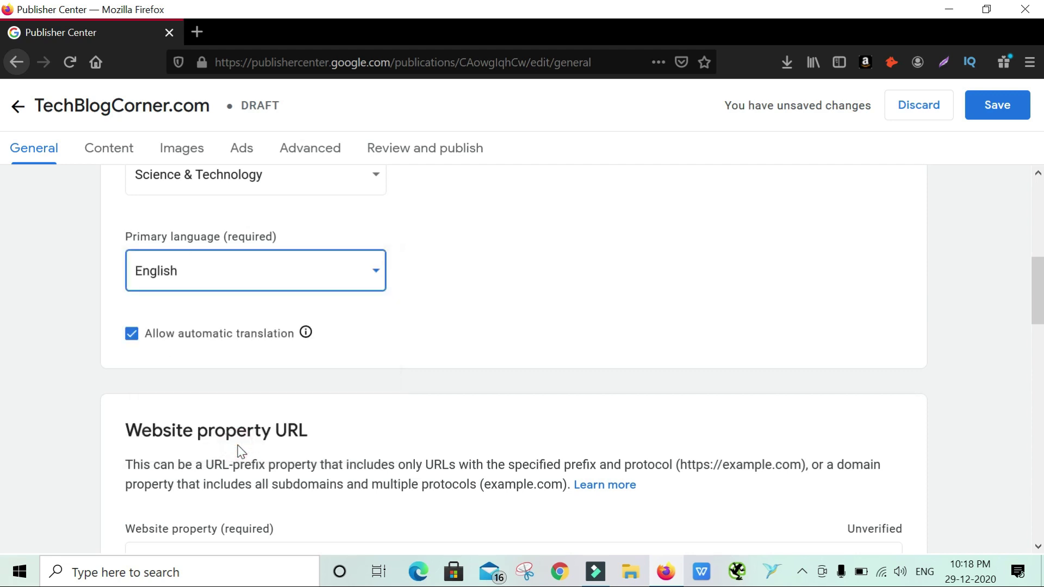
click(401, 331)
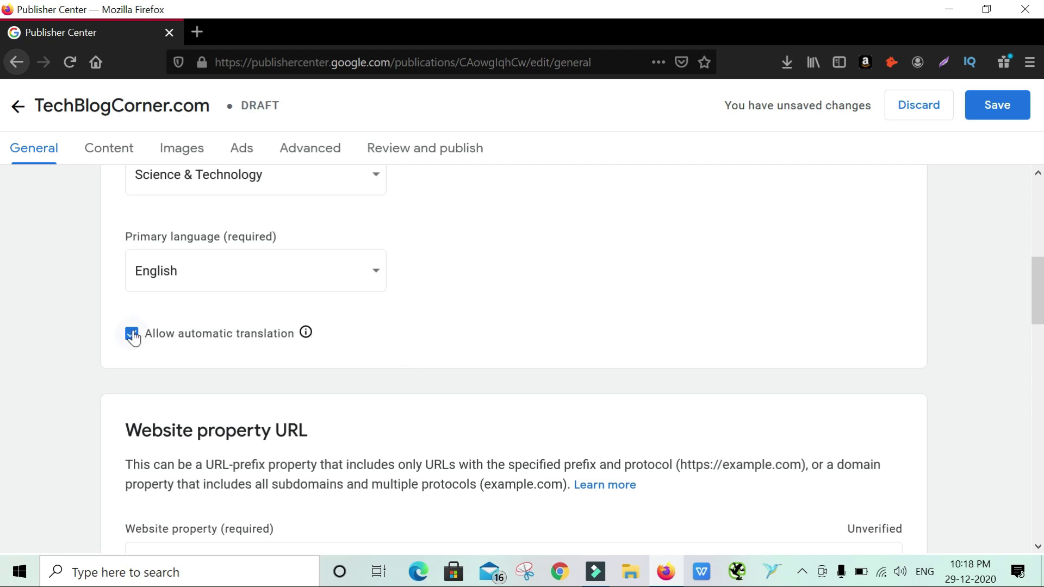
mouse_move(309, 342)
Load the TechBlogCorner website in a new tab and copy its address
scroll(408, 347, down, 3)
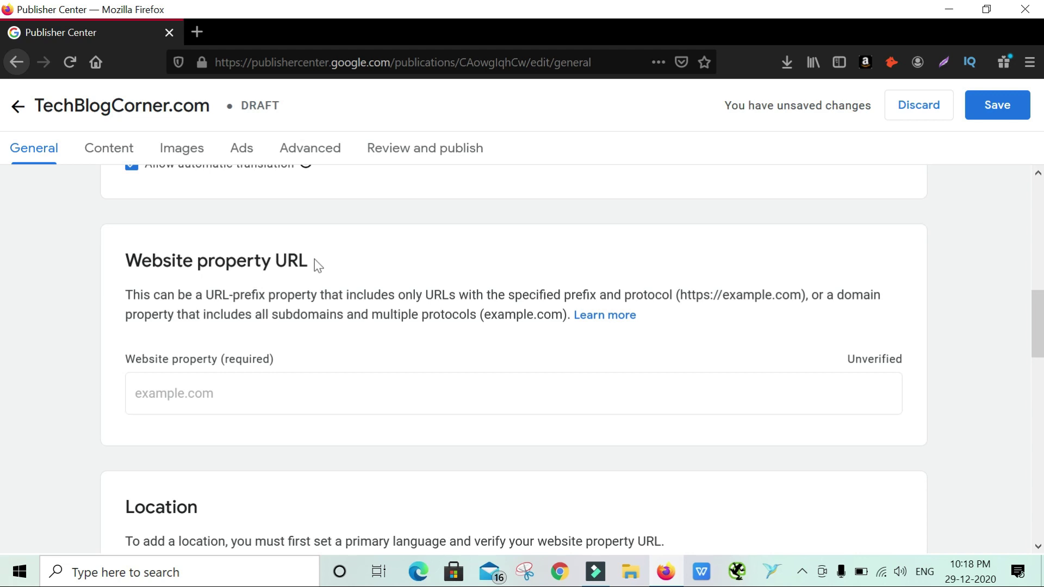
click(303, 391)
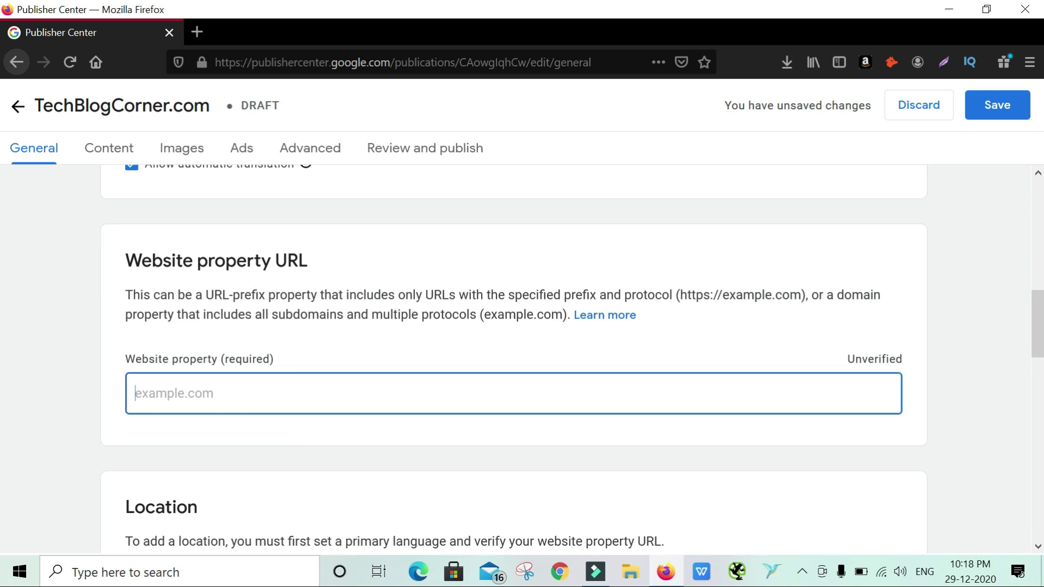
click(194, 36)
text(t)
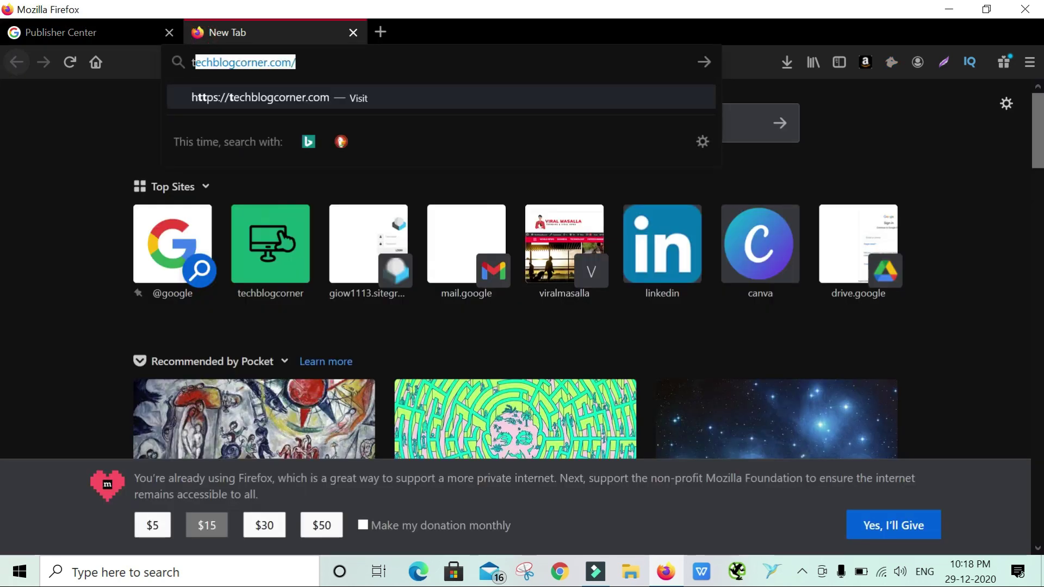
text(ech)
key(Return)
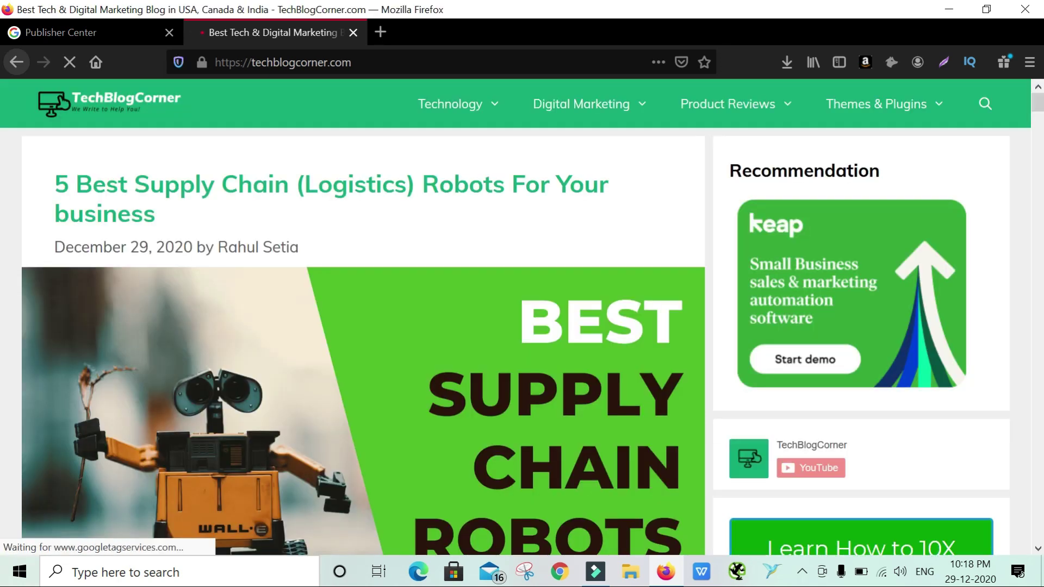
click(223, 62)
key(ctrl+c)
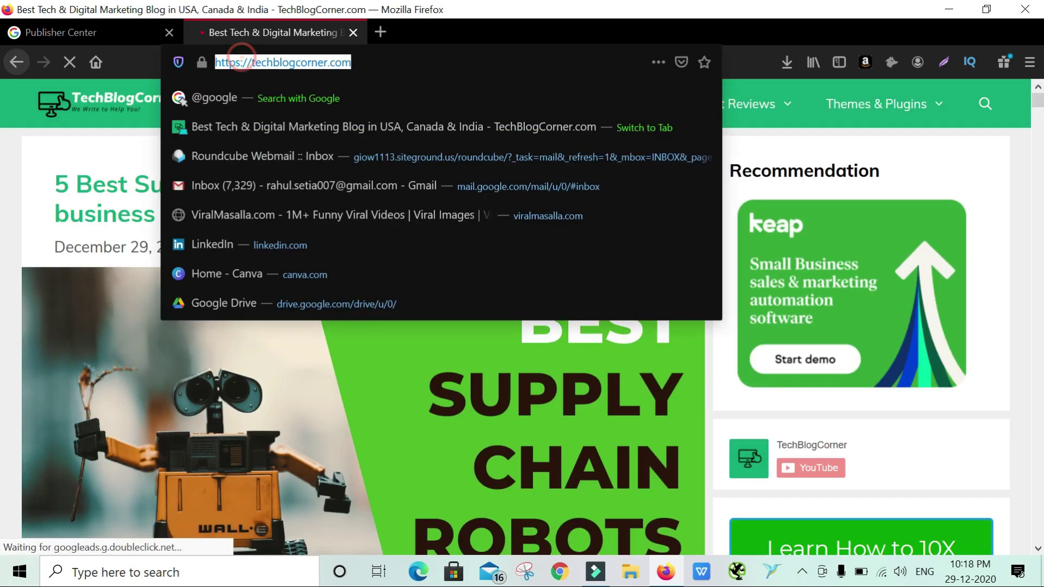
click(102, 31)
click(294, 412)
key(ctrl+v)
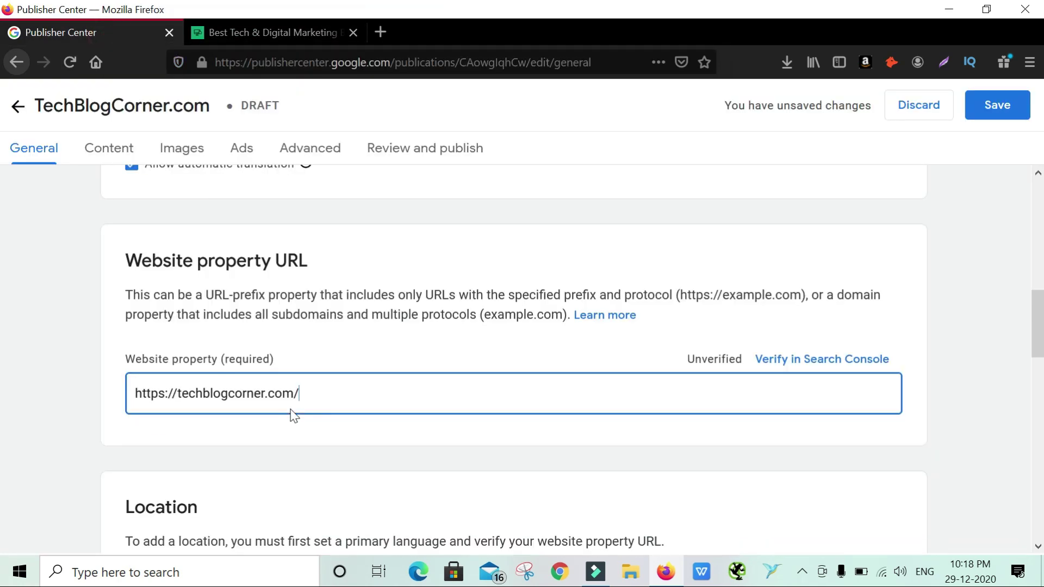
click(305, 429)
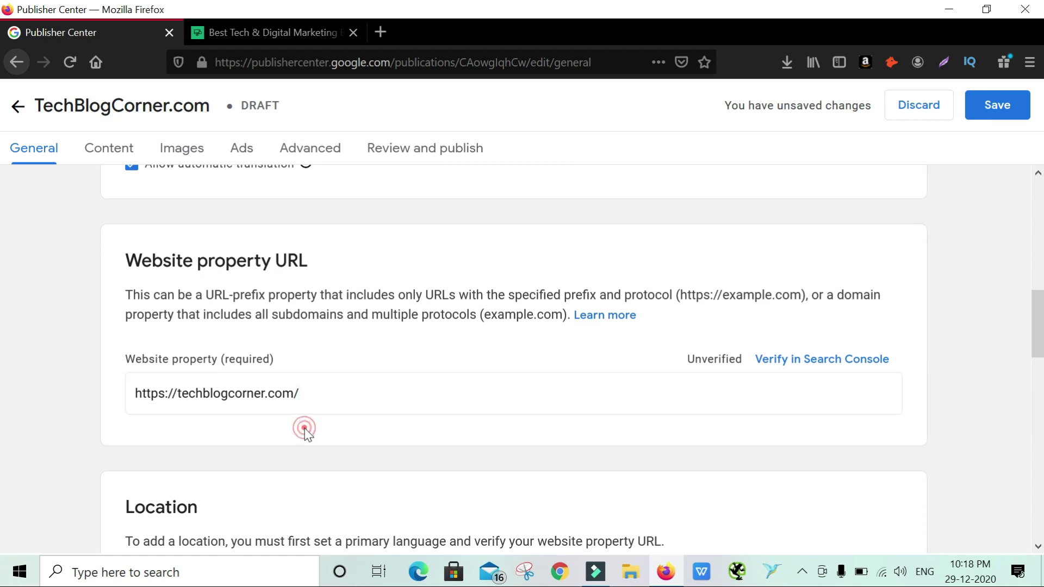
click(813, 364)
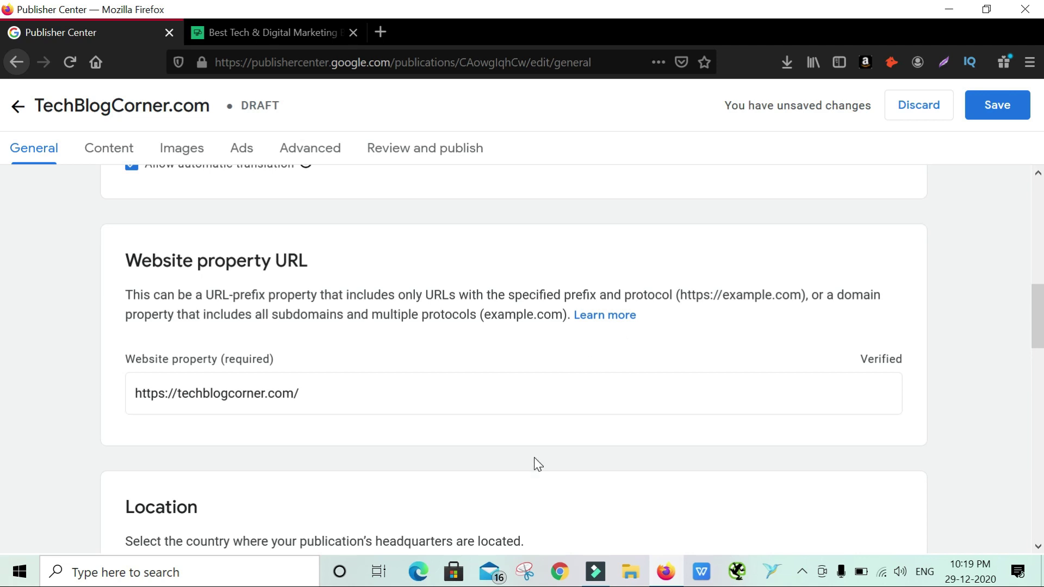
Set the headquarters country to India and tick the domicile declaration
scroll(534, 465, down, 5)
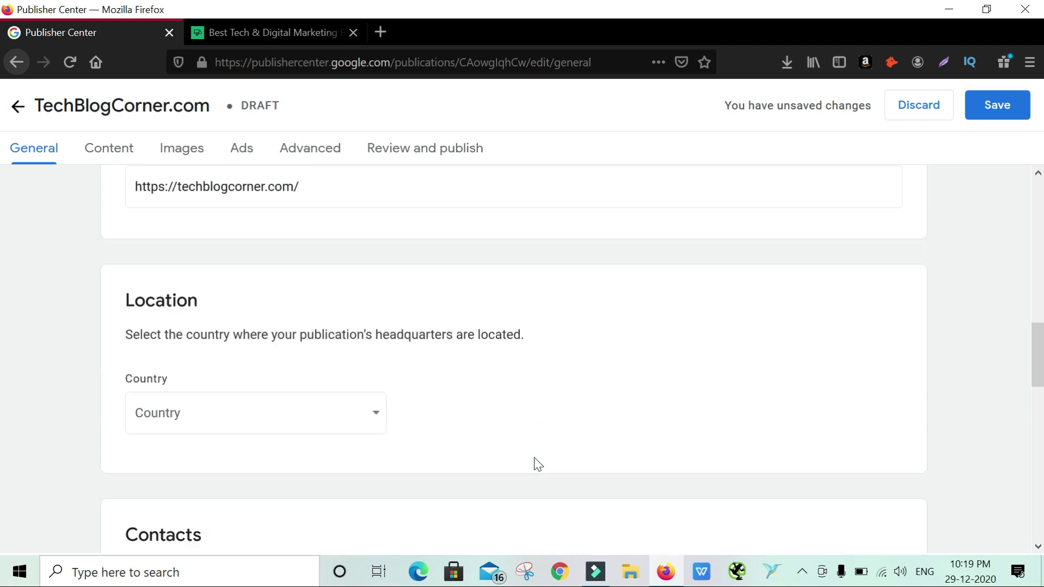
click(287, 368)
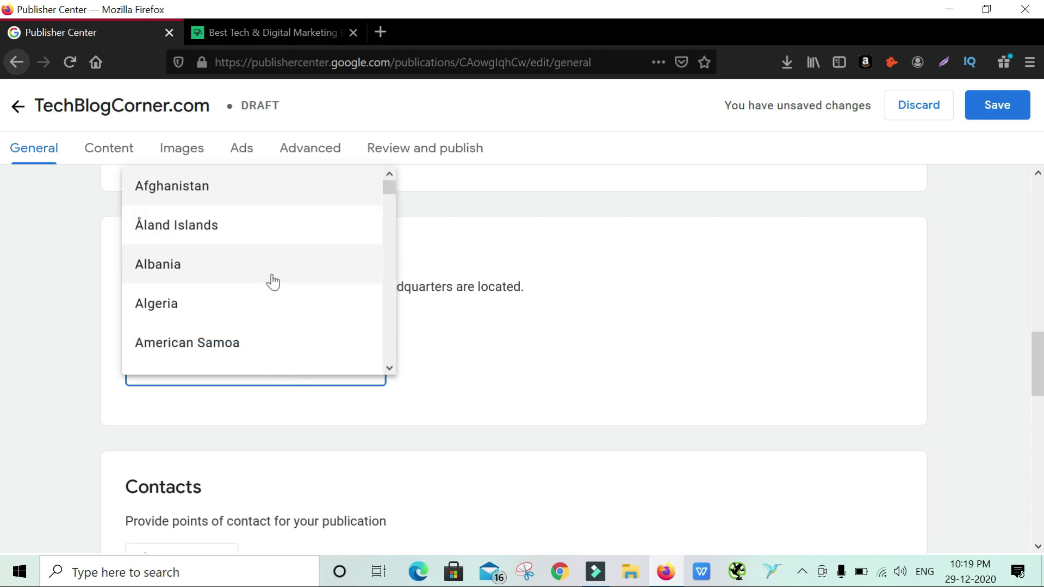
scroll(272, 282, down, 10)
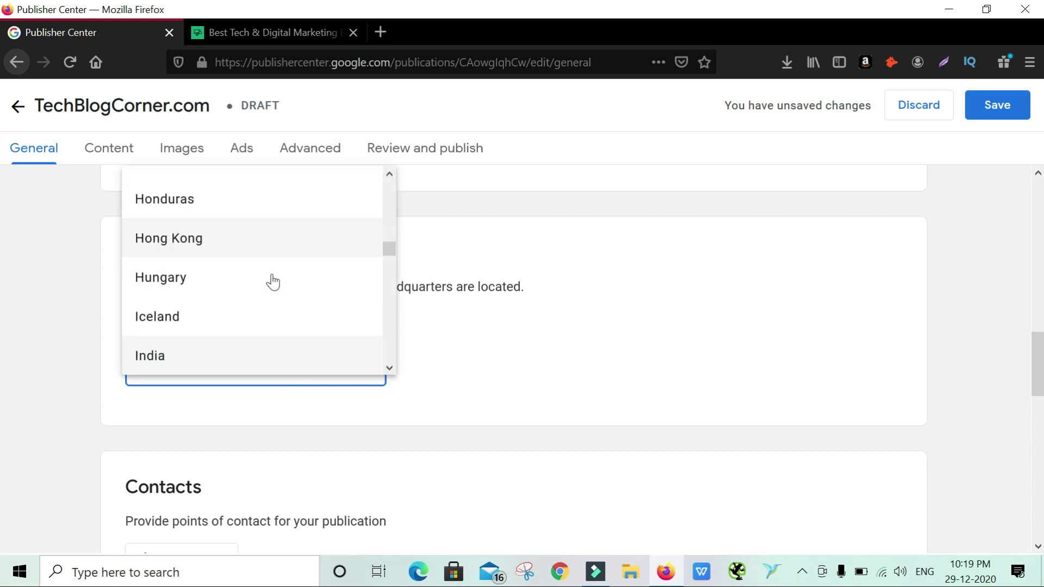
click(269, 356)
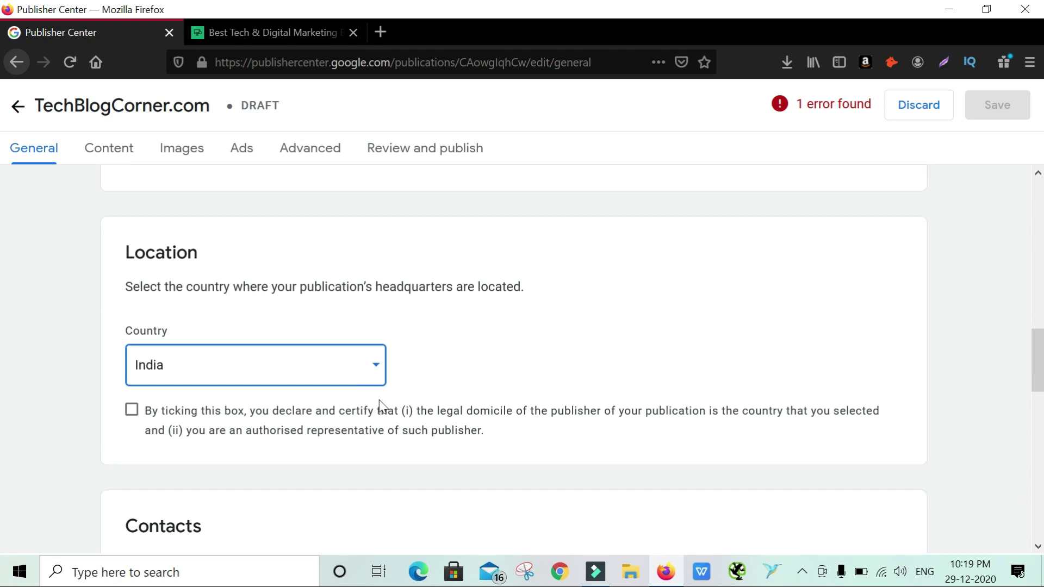
click(131, 409)
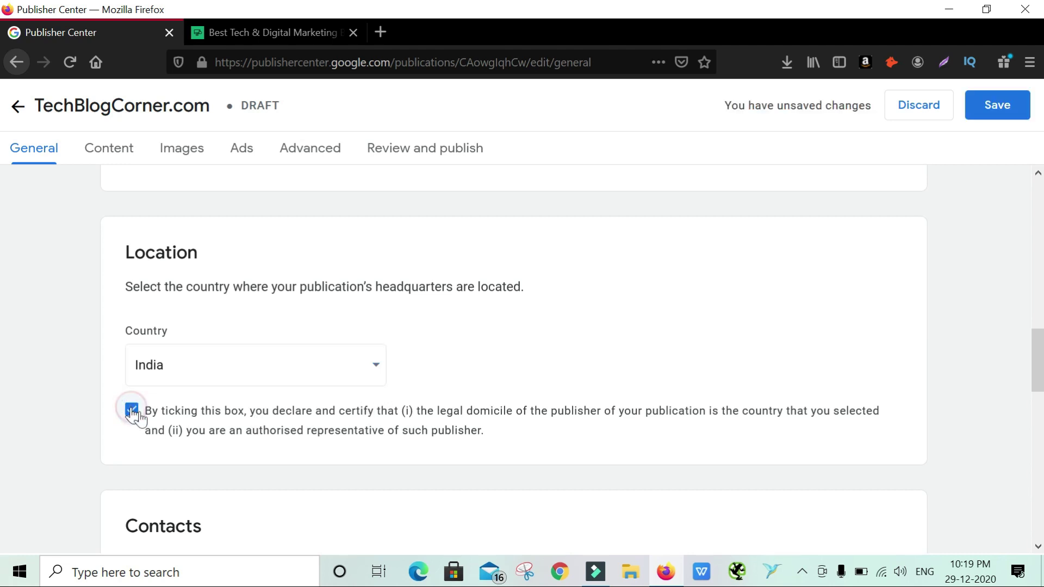
Begin adding a new contact in the Contacts section
scroll(493, 412, down, 2)
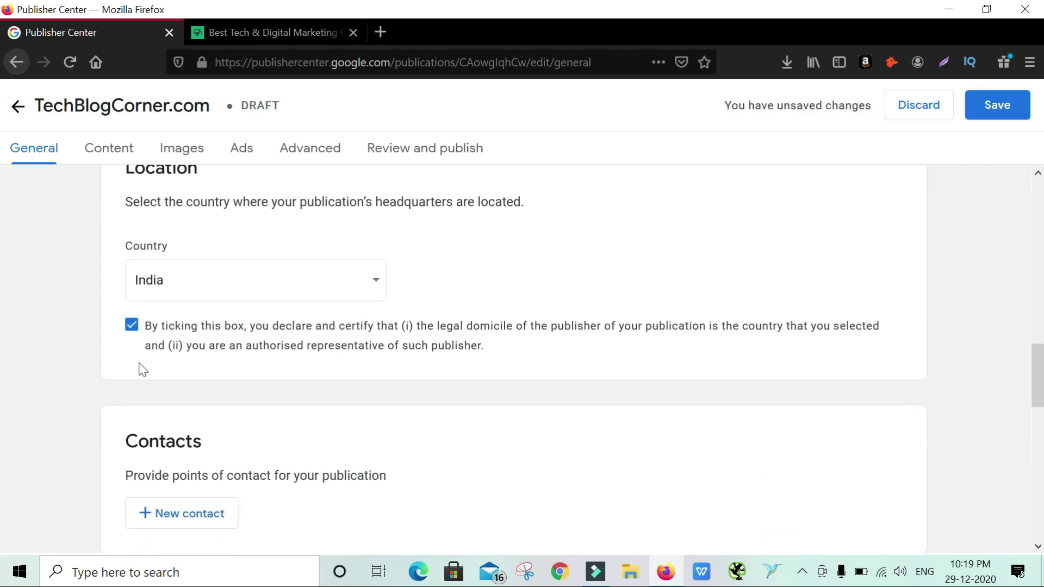
scroll(228, 413, down, 2)
scroll(383, 418, down, 2)
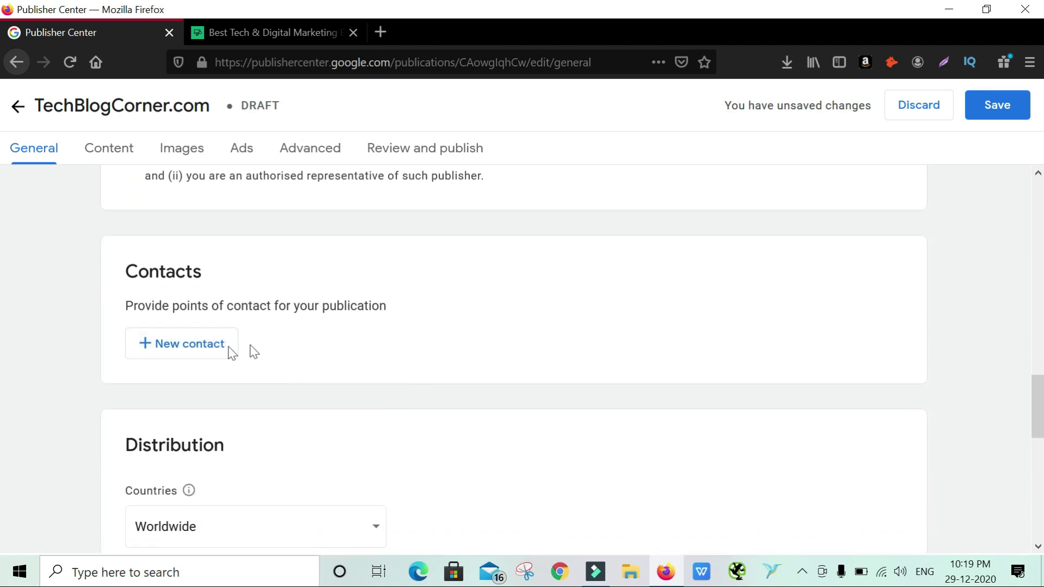
click(207, 353)
Add the publisher's e-mail address as a contact subscribed to Technical issues and Product updates
click(442, 327)
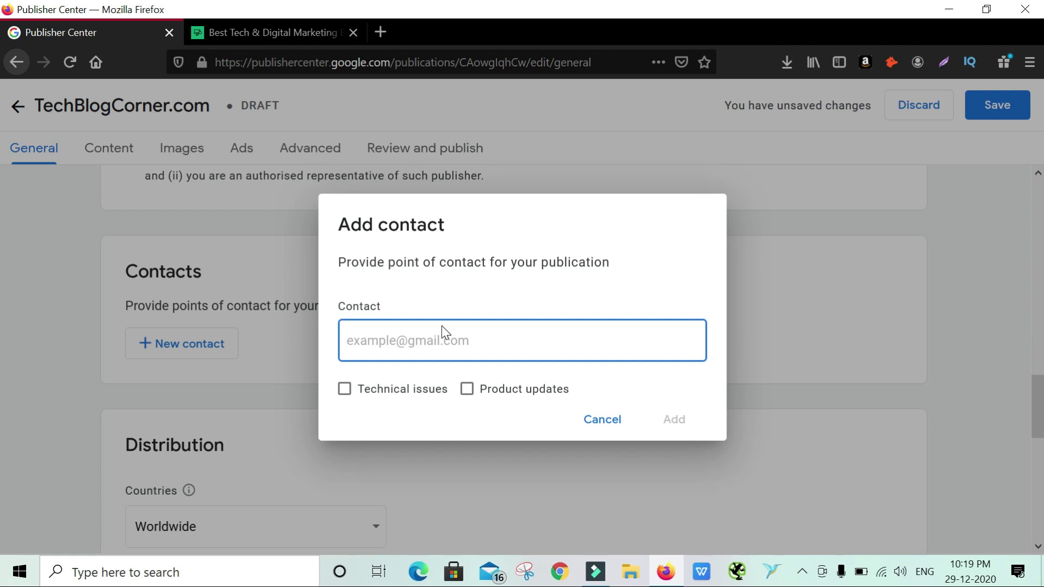
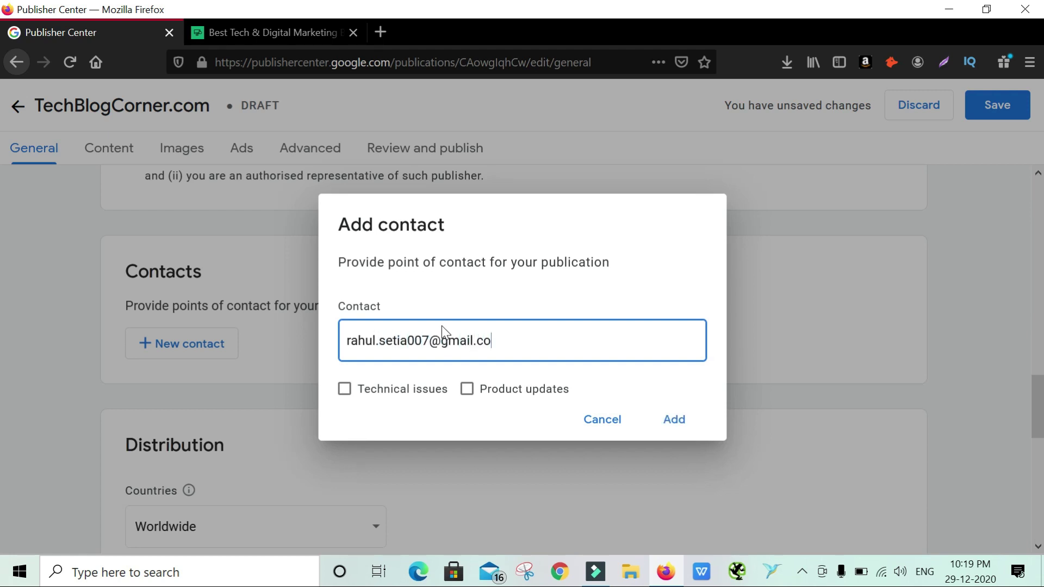
click(418, 390)
click(477, 390)
click(674, 421)
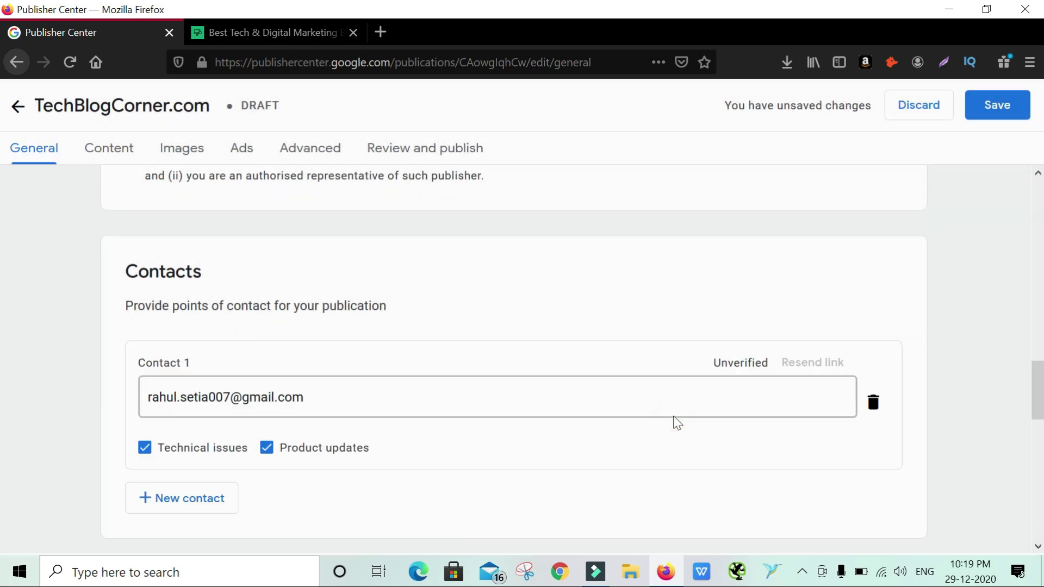
scroll(676, 422, down, 2)
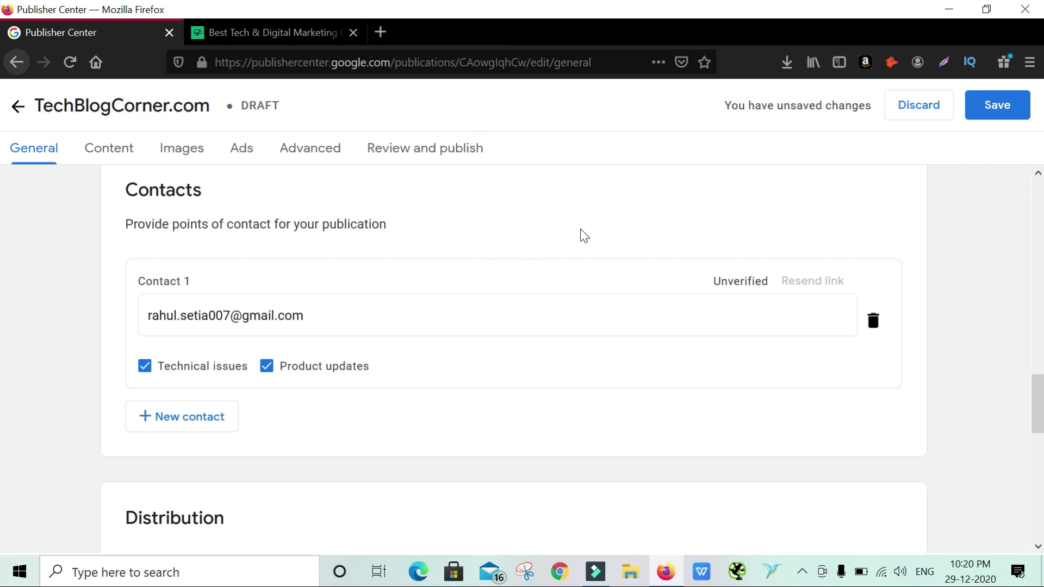
scroll(581, 235, down, 3)
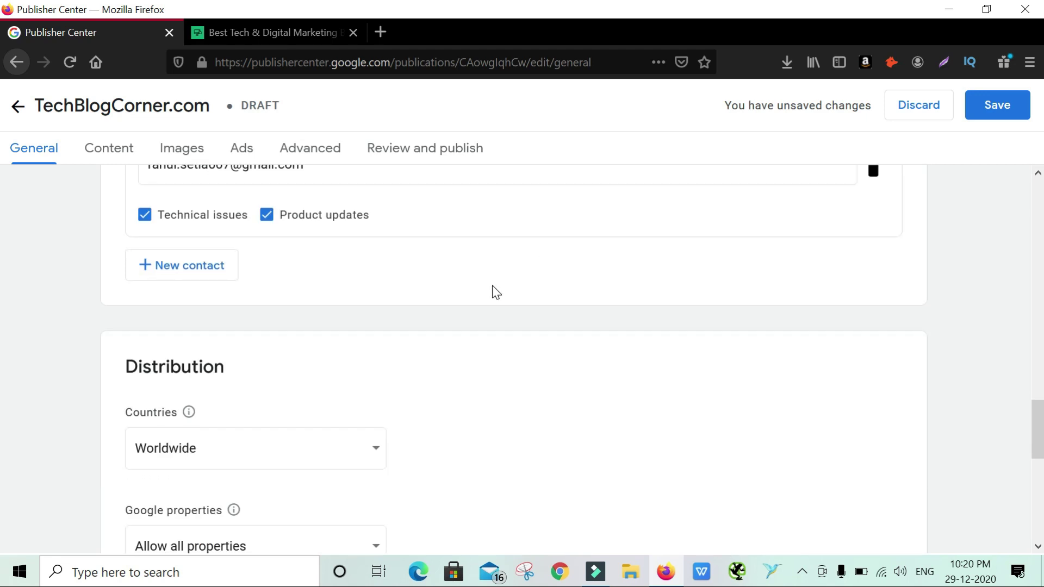
scroll(496, 292, down, 2)
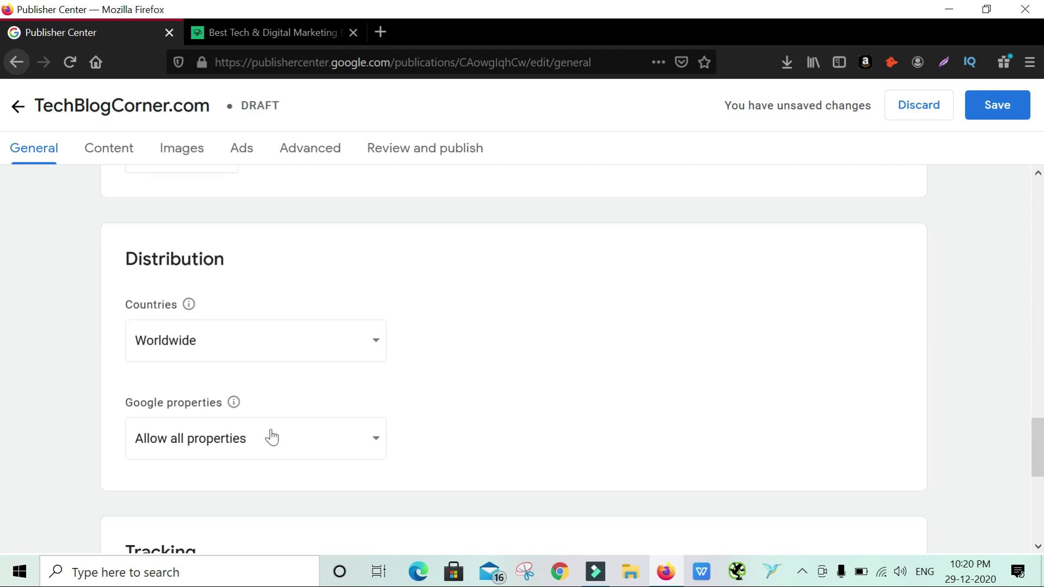
scroll(478, 372, down, 1)
scroll(479, 375, down, 2)
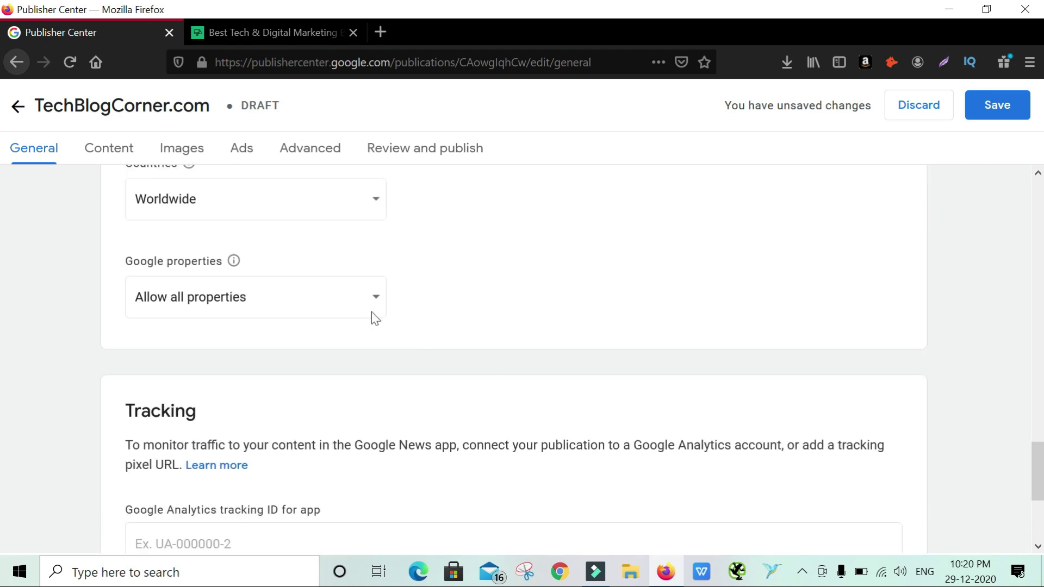
click(335, 298)
click(336, 299)
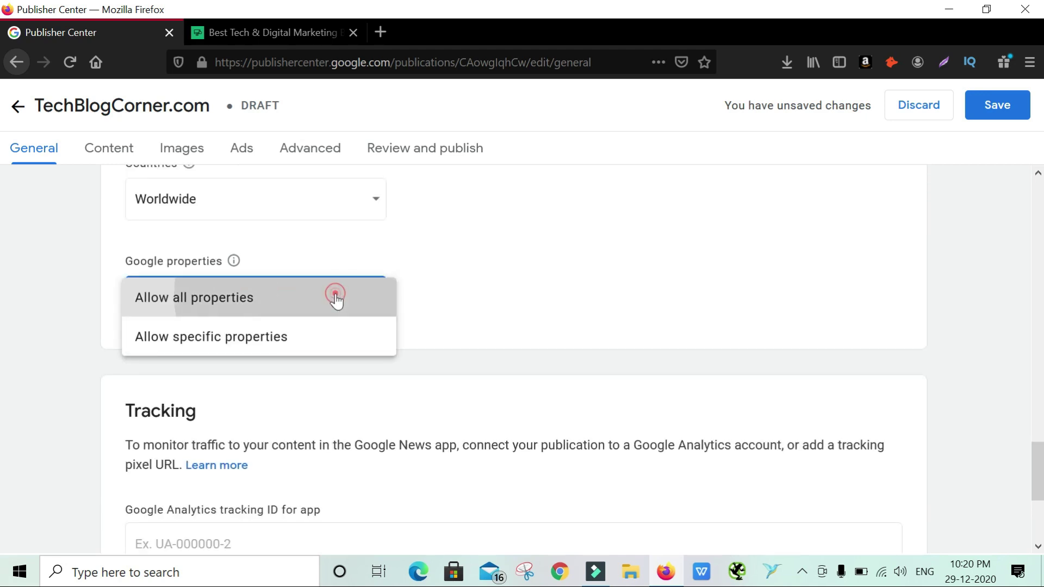
click(335, 298)
click(295, 337)
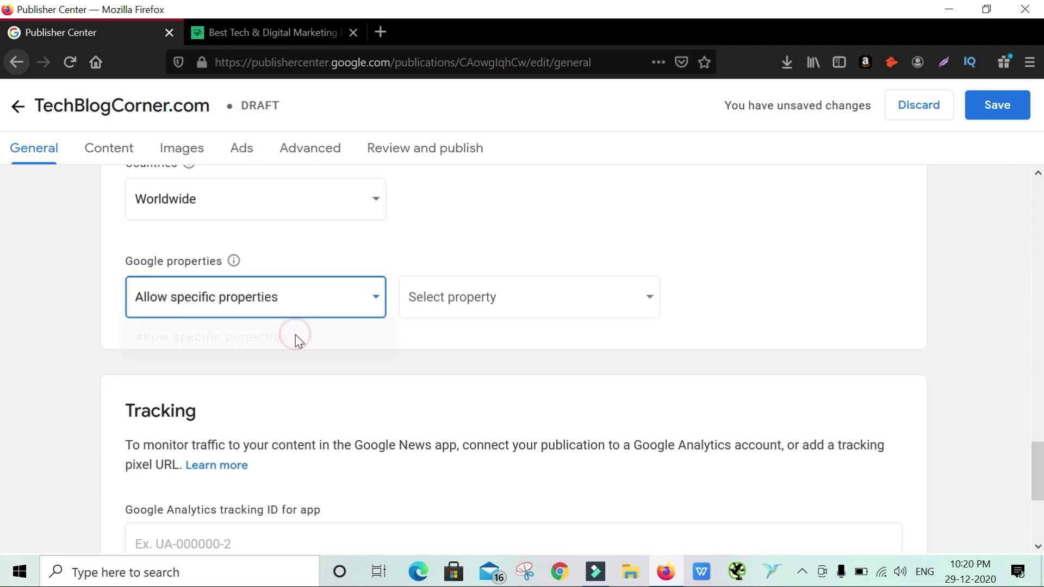
click(476, 306)
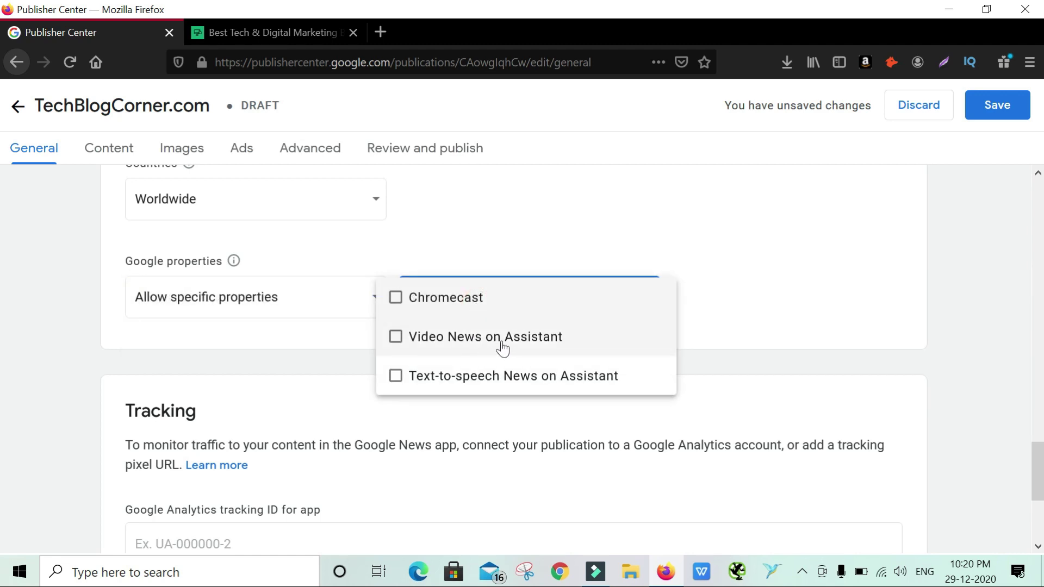
click(324, 297)
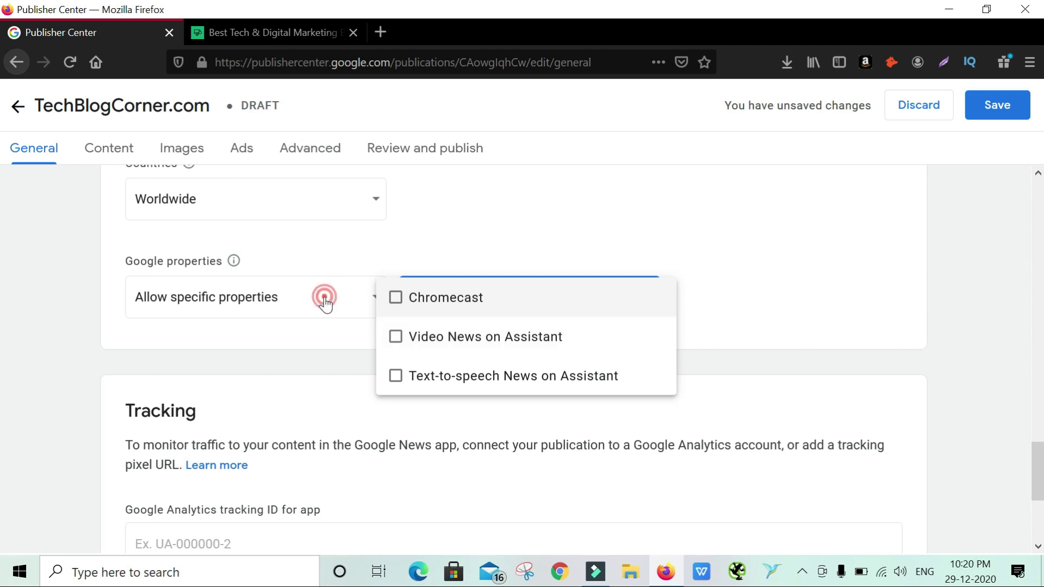
click(270, 303)
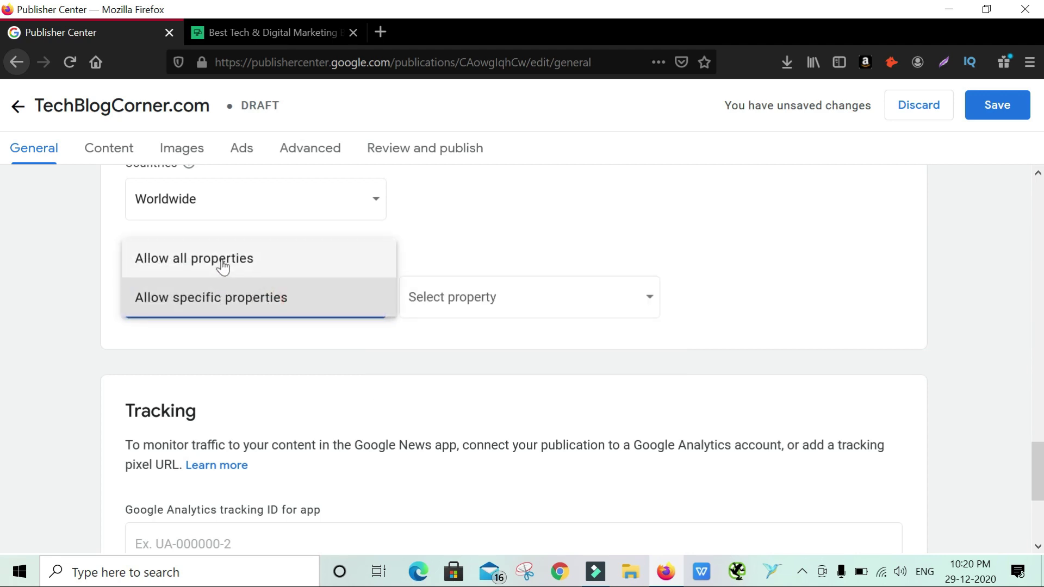
click(220, 259)
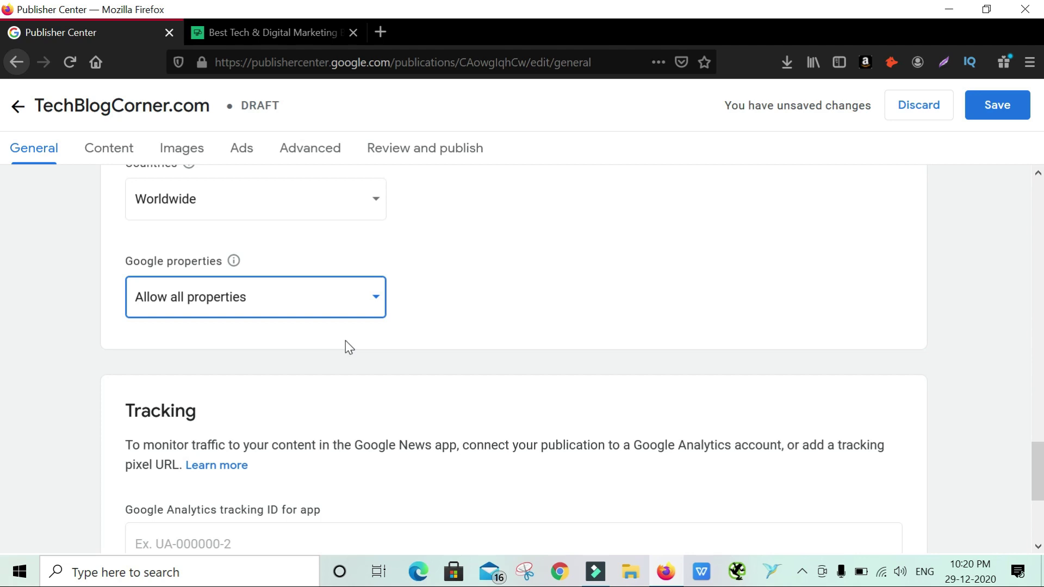
scroll(348, 347, down, 2)
click(281, 402)
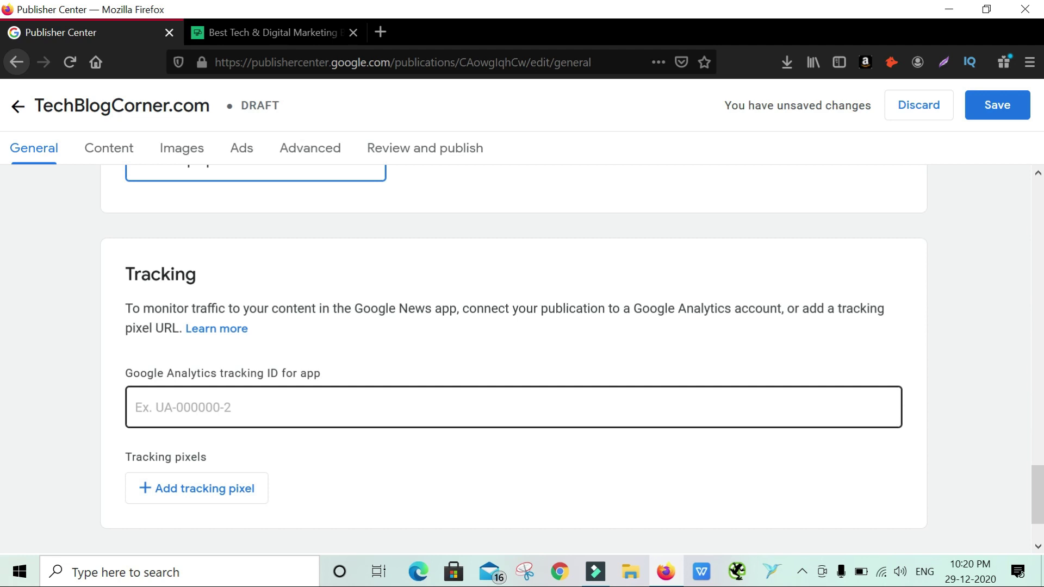
Focus the Google Analytics tracking ID field and open the techblogcorner.com page in a new tab
scroll(260, 411, down, 1)
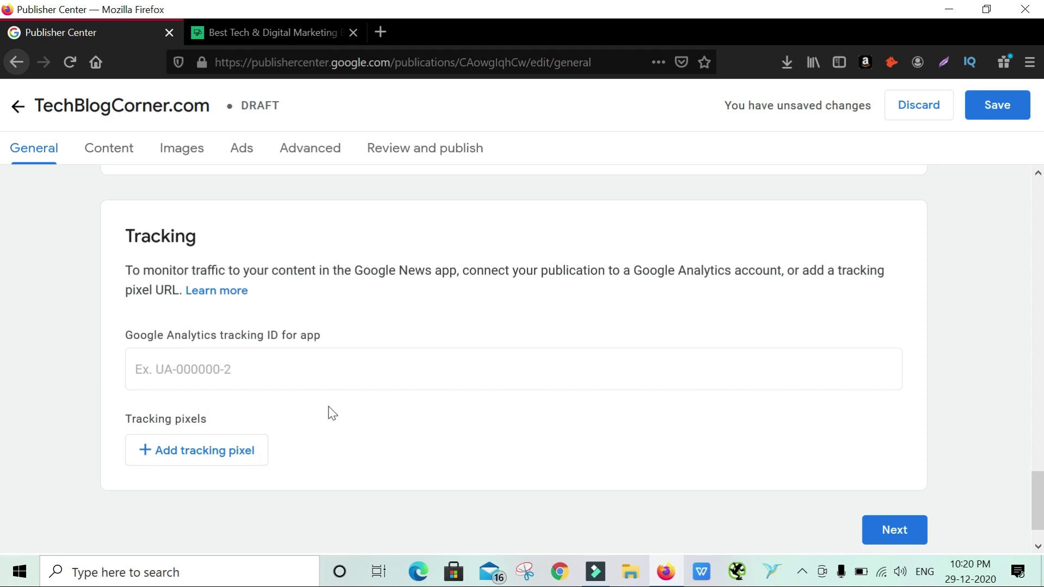
click(356, 270)
click(380, 359)
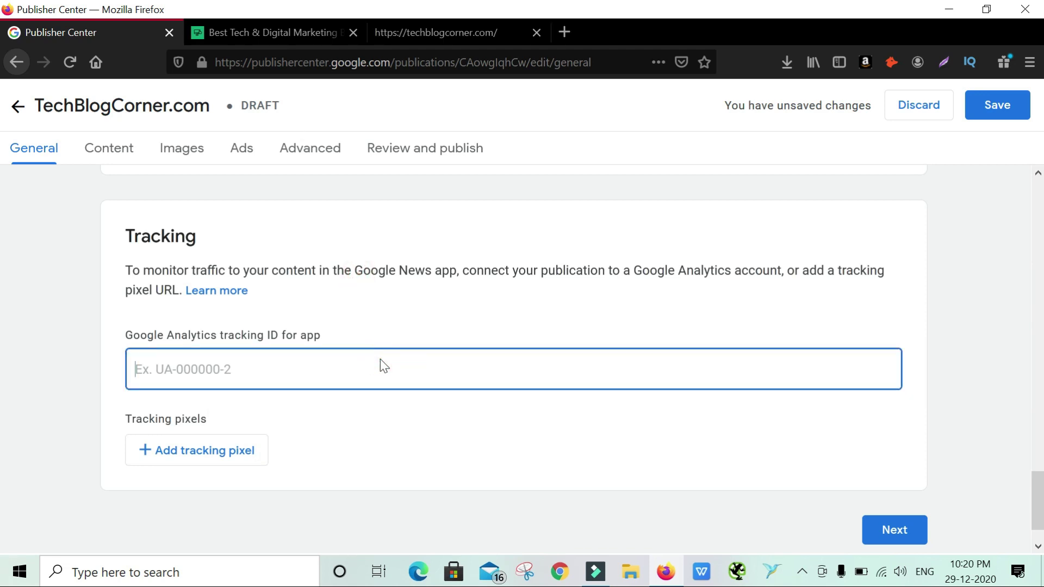
click(417, 32)
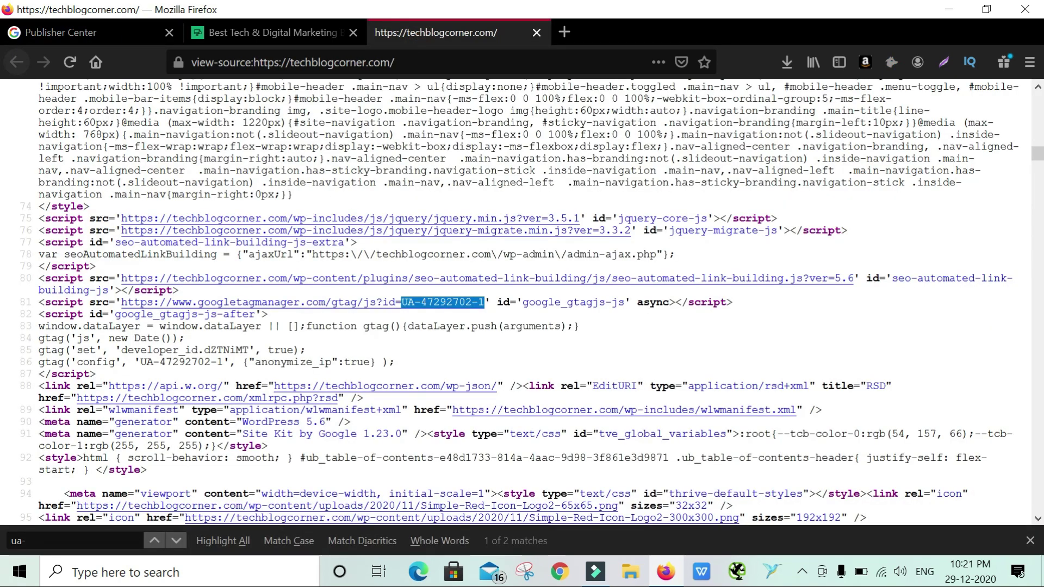
click(369, 155)
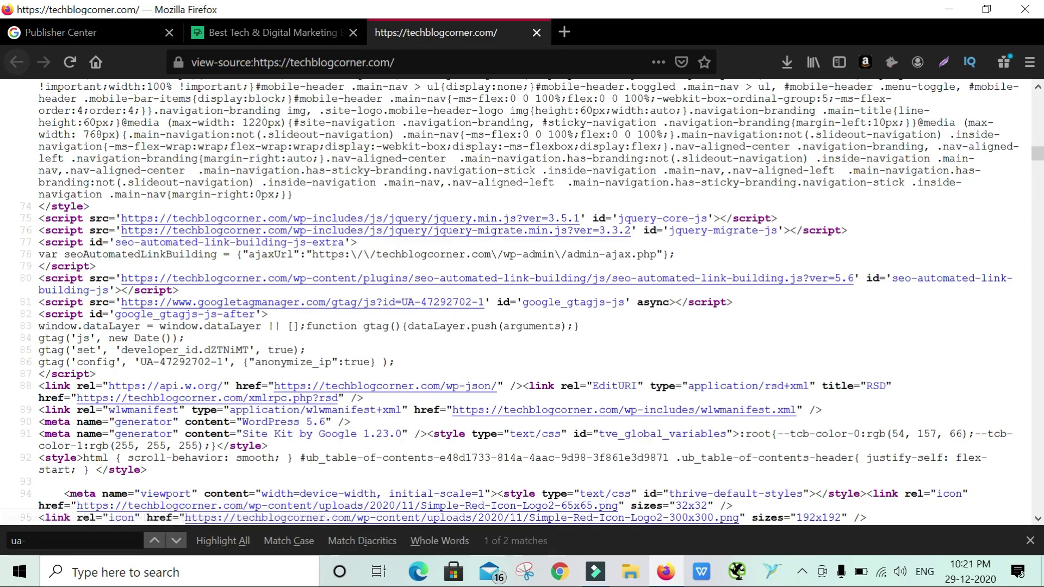
key(ctrl+f)
click(139, 32)
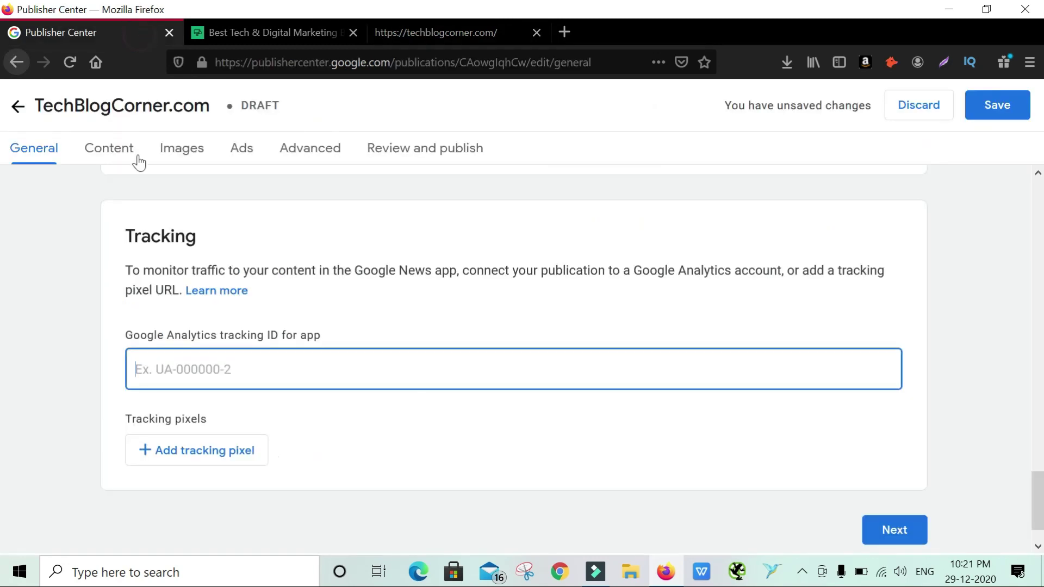
Paste the app's Google Analytics tracking ID and continue to Content to add a section
text(UA-47292702-1)
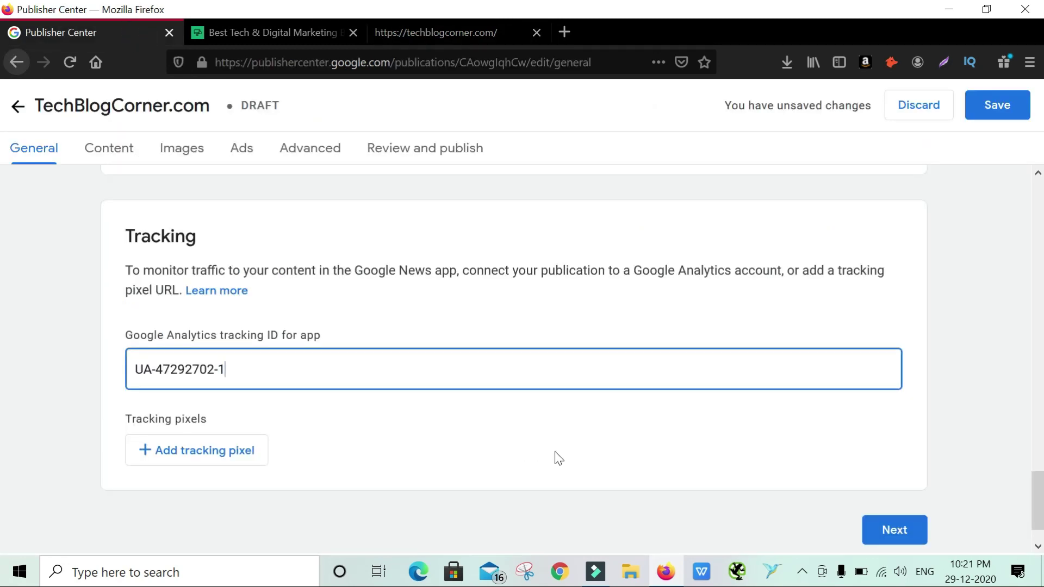
click(900, 530)
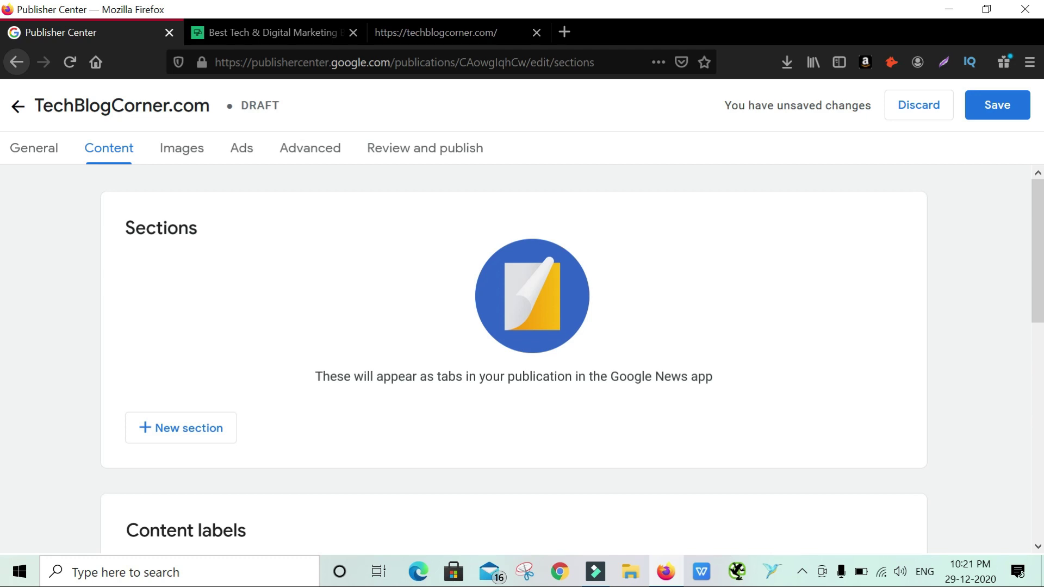
click(186, 428)
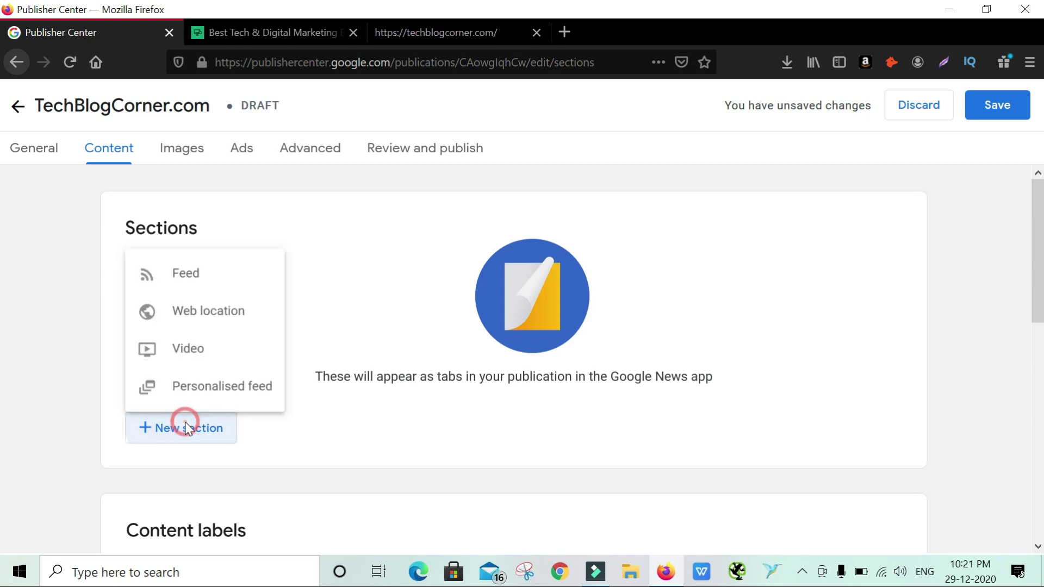
Add a Feed section titled Technology and move to its feed URL field
click(212, 265)
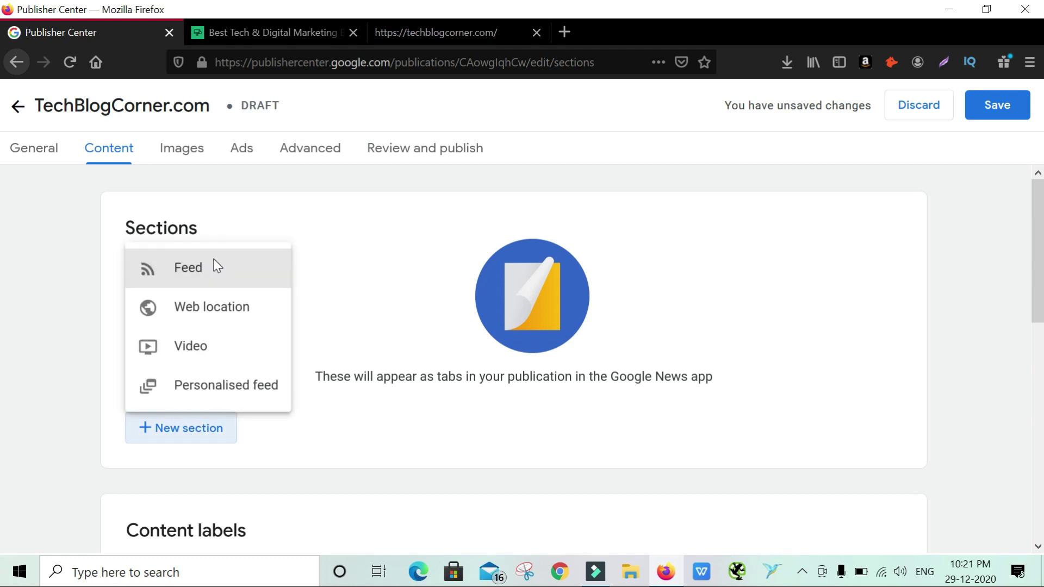
click(289, 257)
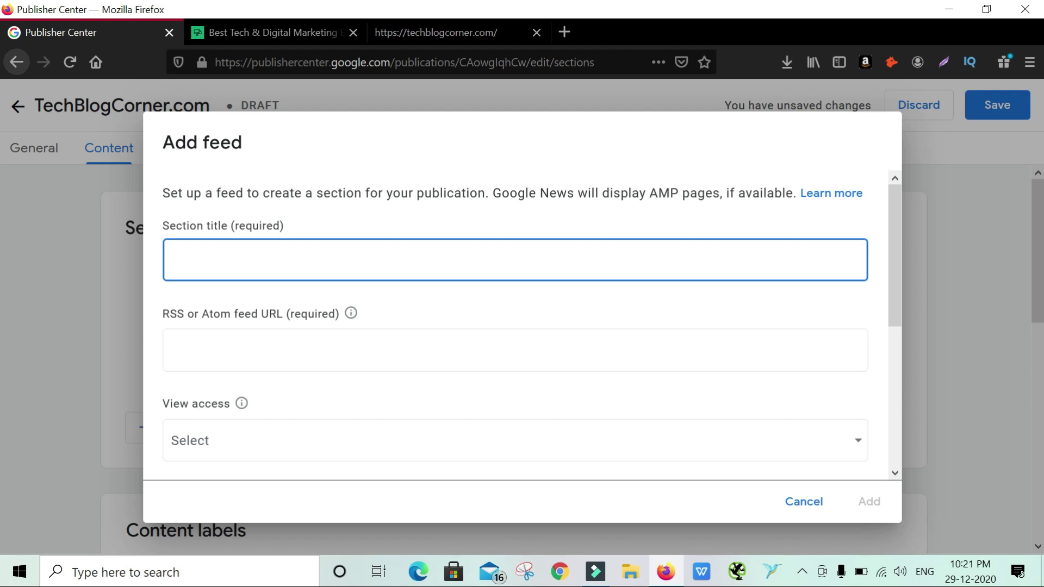
click(305, 33)
mouse_move(467, 107)
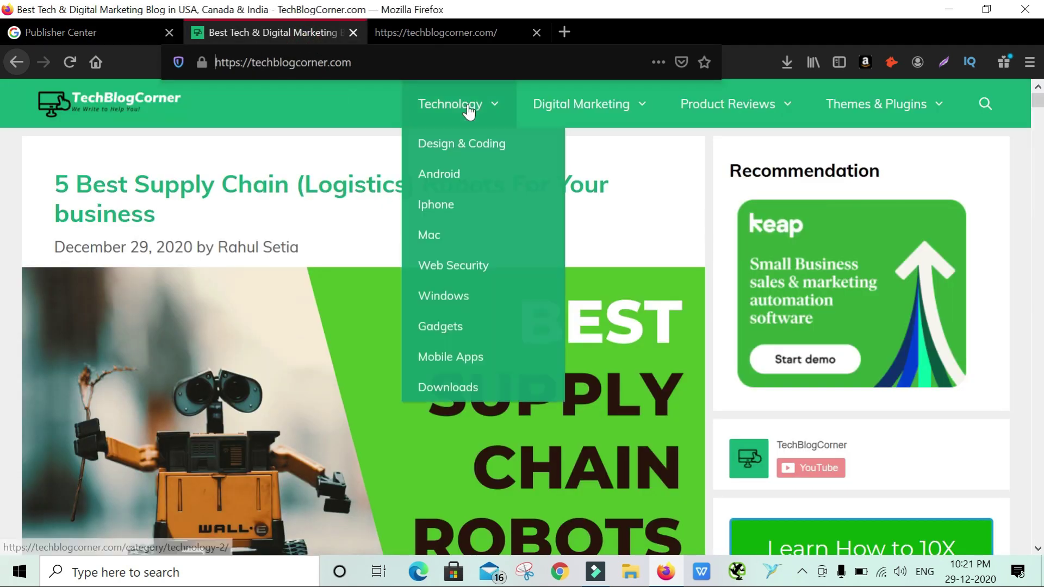
click(54, 33)
text(Technology)
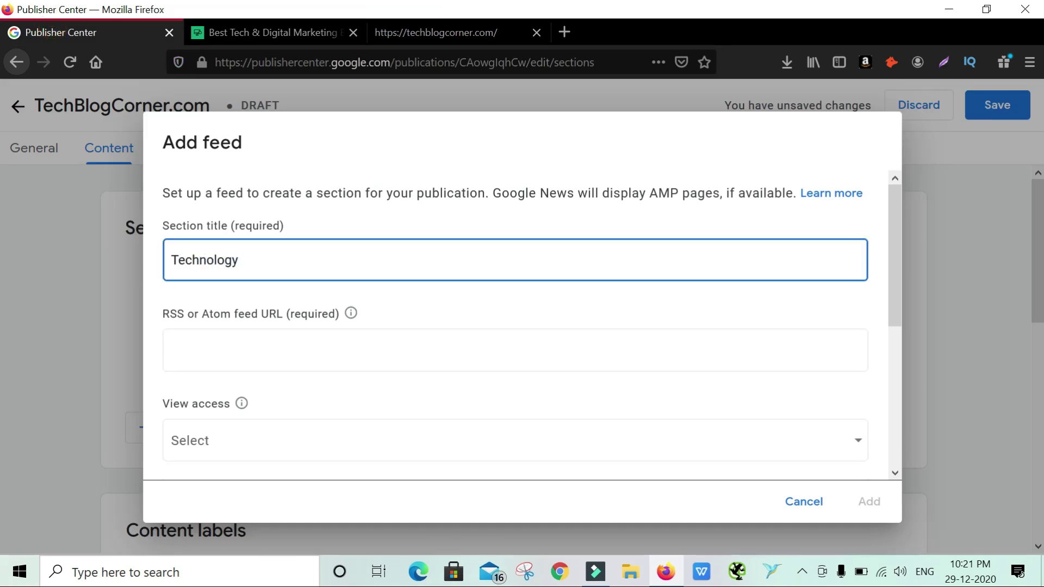
click(297, 349)
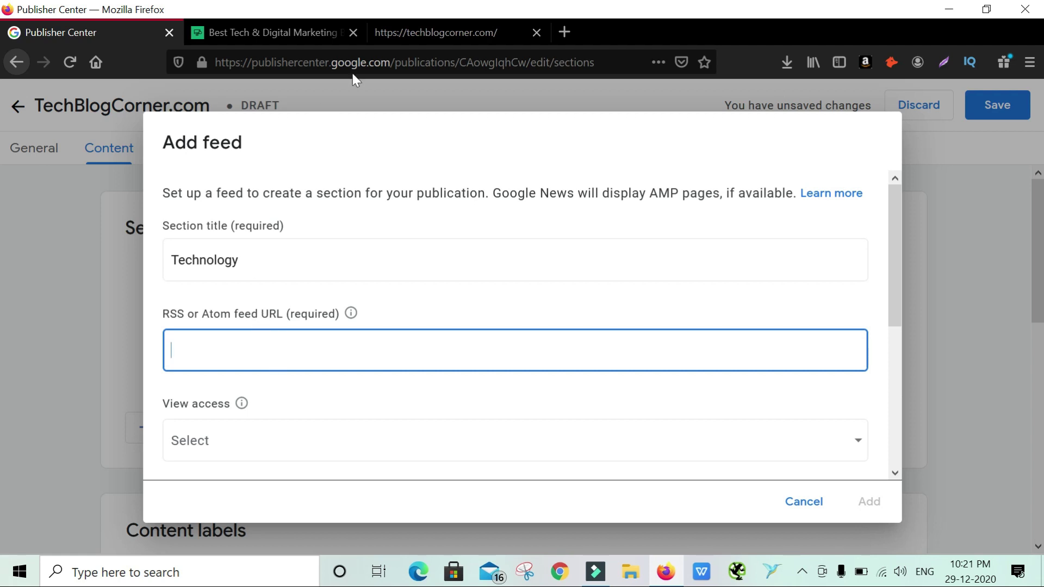
click(297, 32)
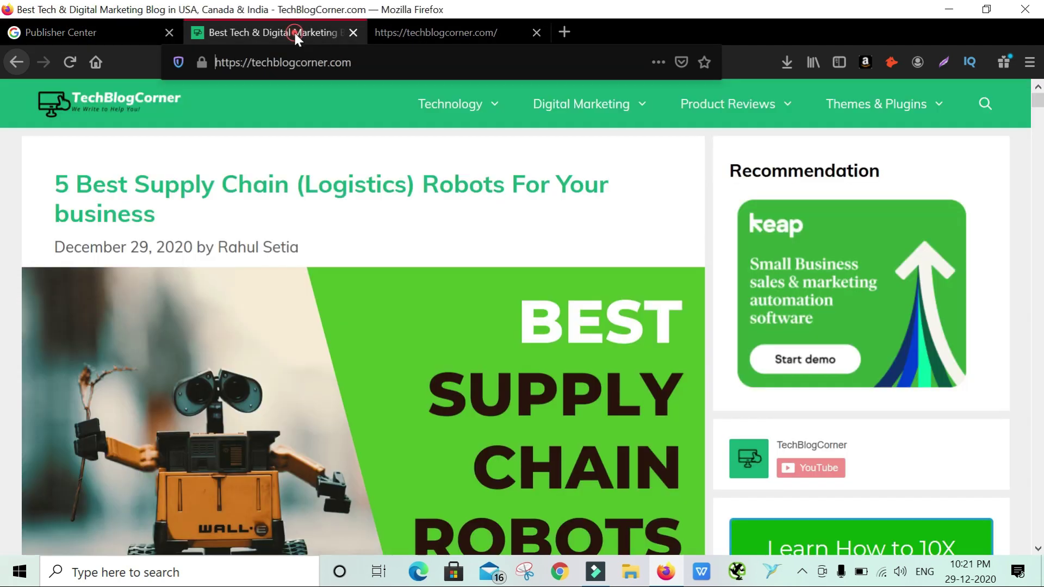
middle_click(443, 115)
click(445, 31)
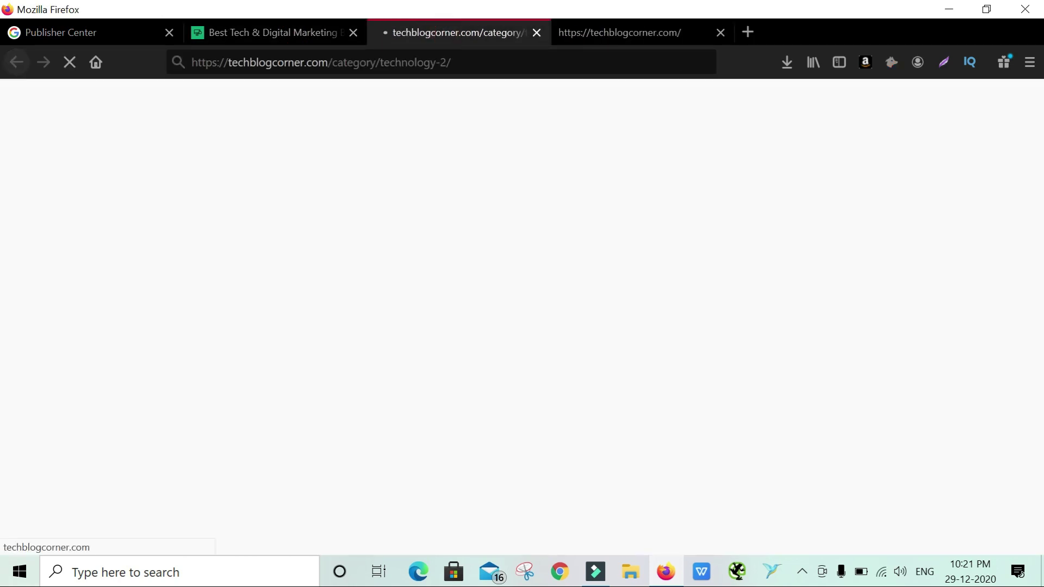
click(482, 63)
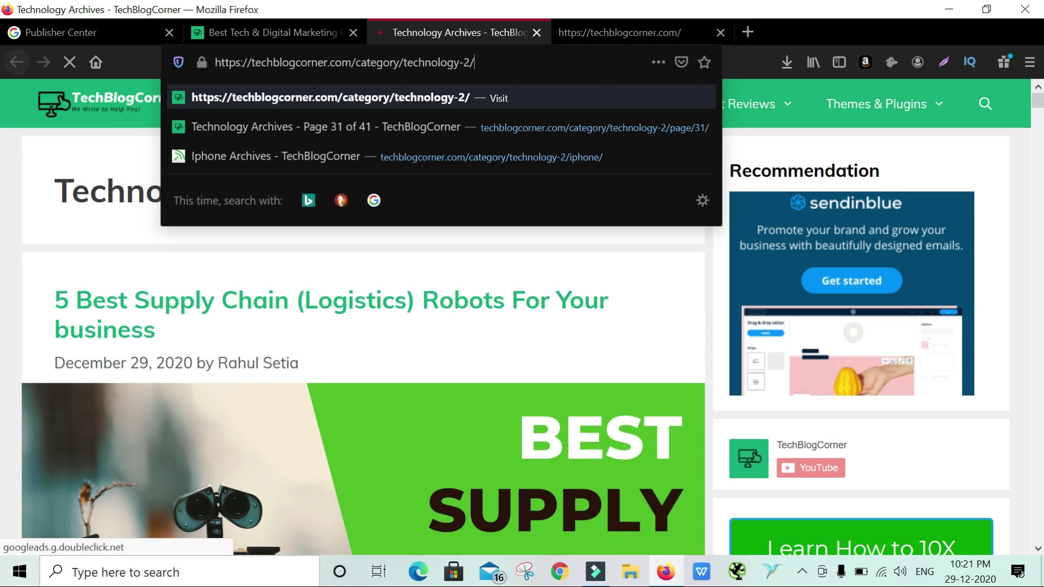
text(feed/)
key(Return)
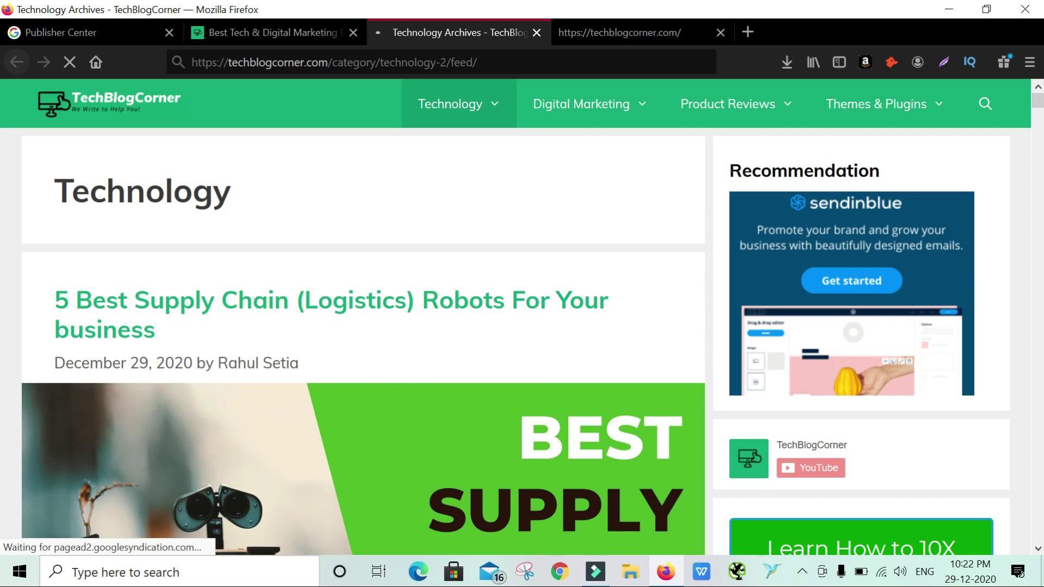
click(571, 407)
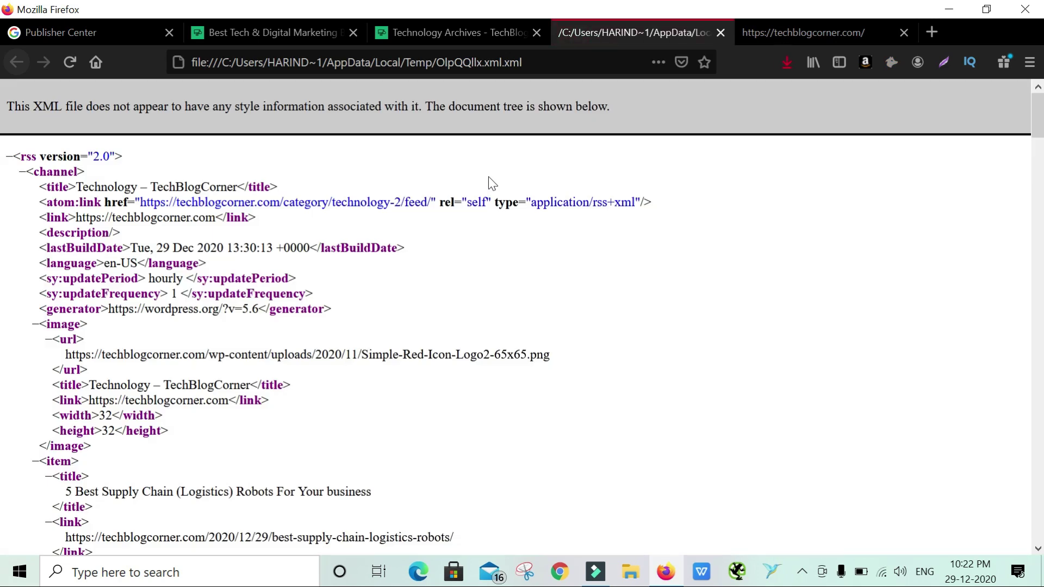
drag(430, 202, 140, 202)
key(ctrl+c)
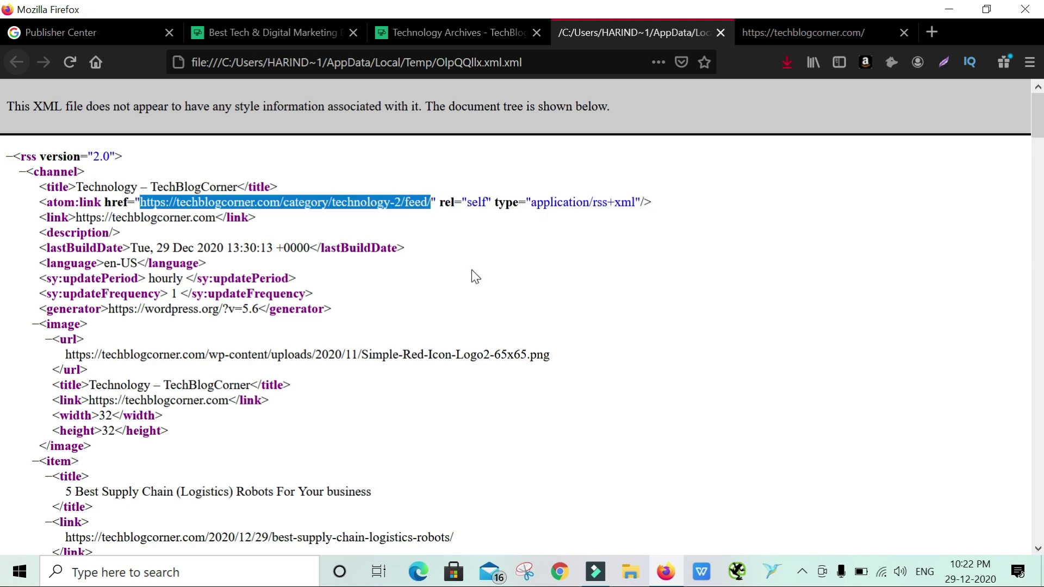
click(281, 32)
click(138, 34)
key(ctrl+v)
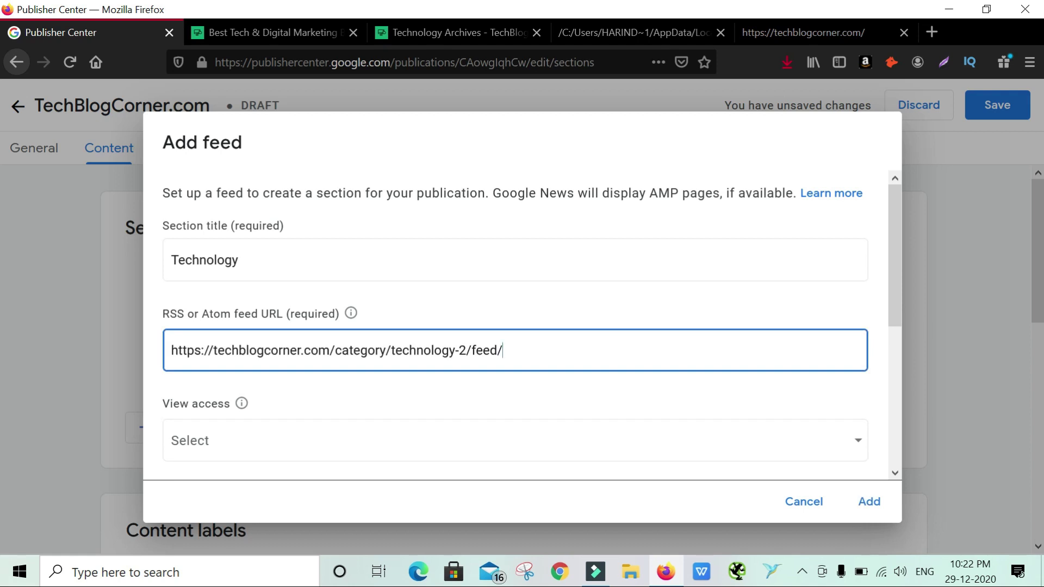
Make the Technology feed section viewable by Anyone
scroll(391, 365, down, 3)
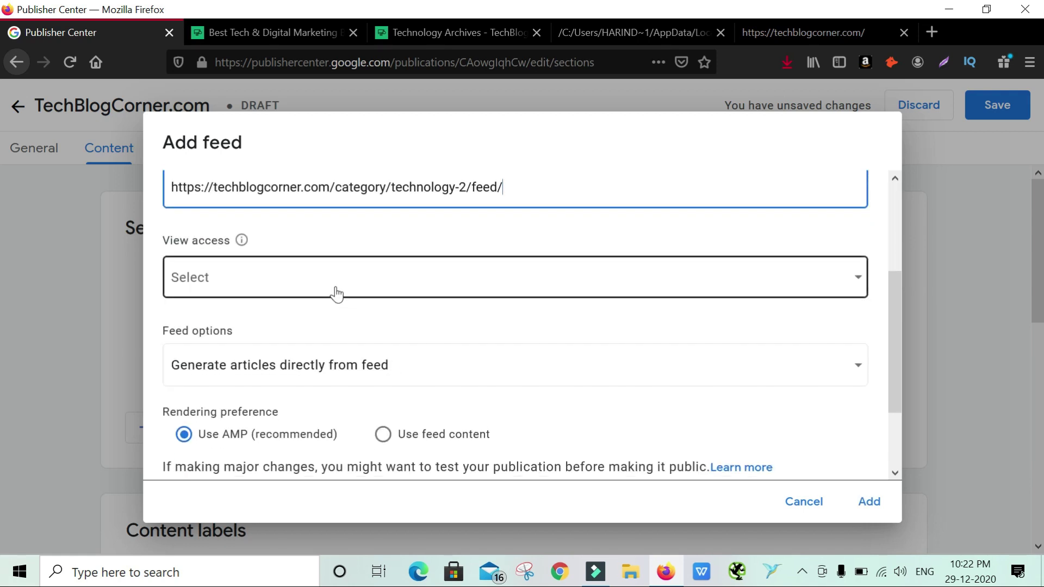
click(336, 293)
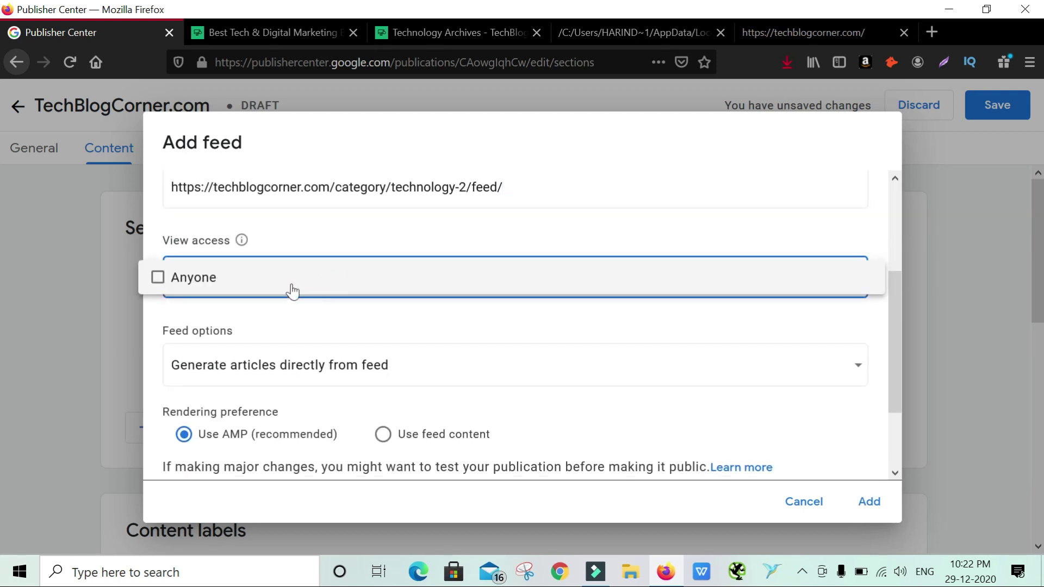
click(198, 280)
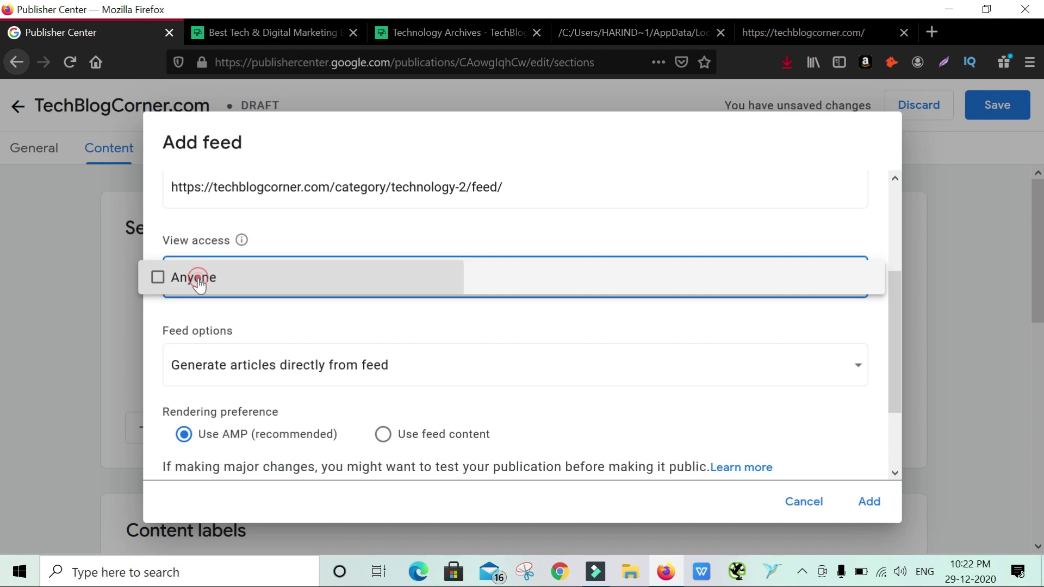
click(344, 315)
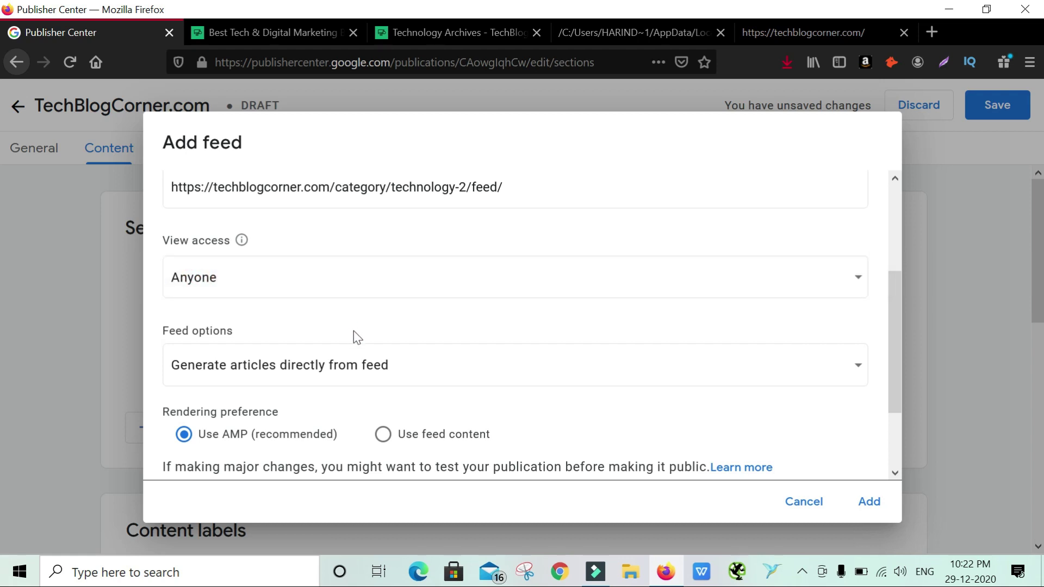
Keep articles generated directly from the feed with AMP rendering, and add the Technology section
scroll(354, 332, down, 2)
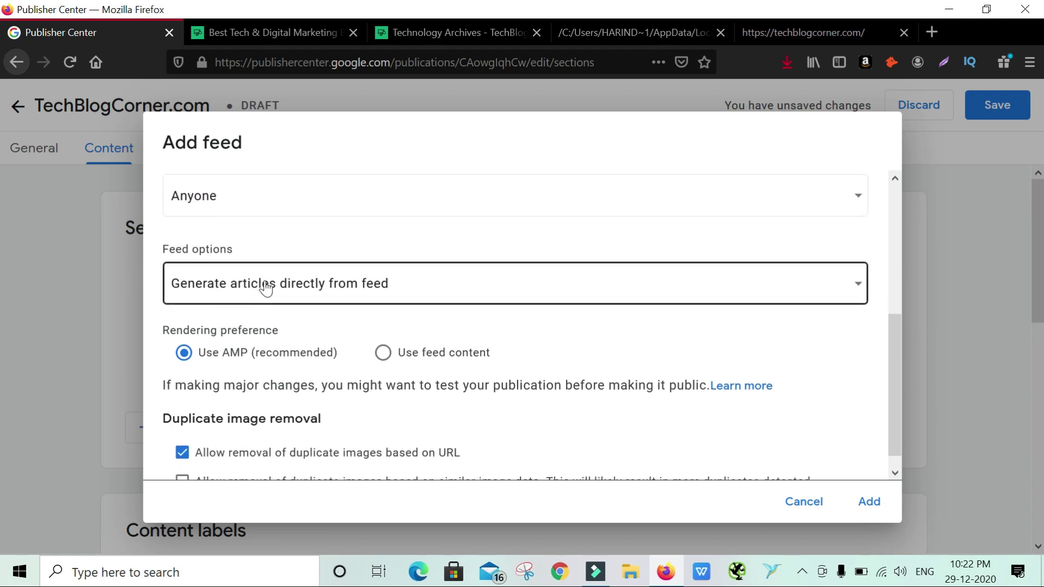
click(352, 291)
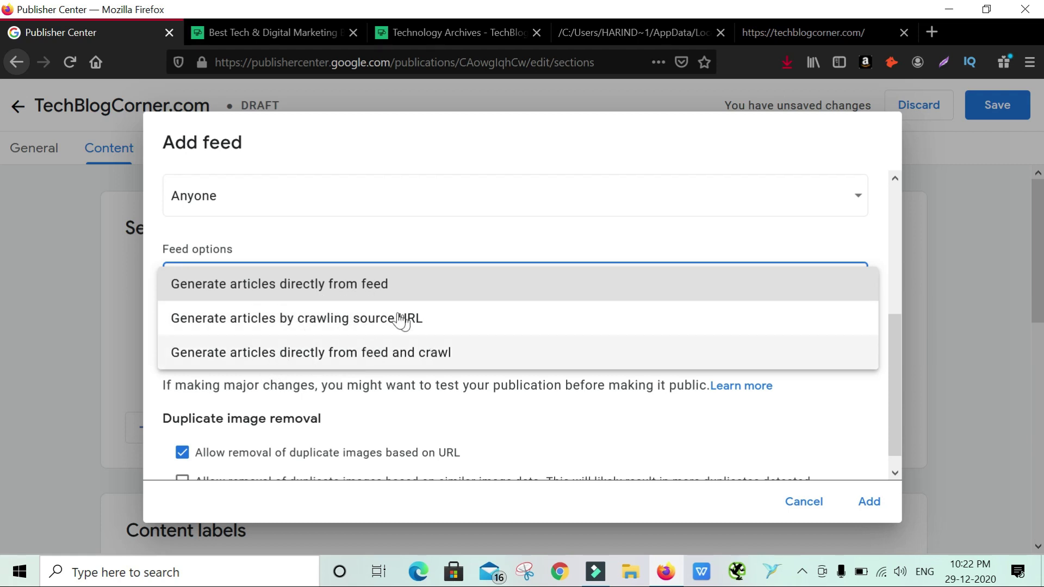
click(366, 282)
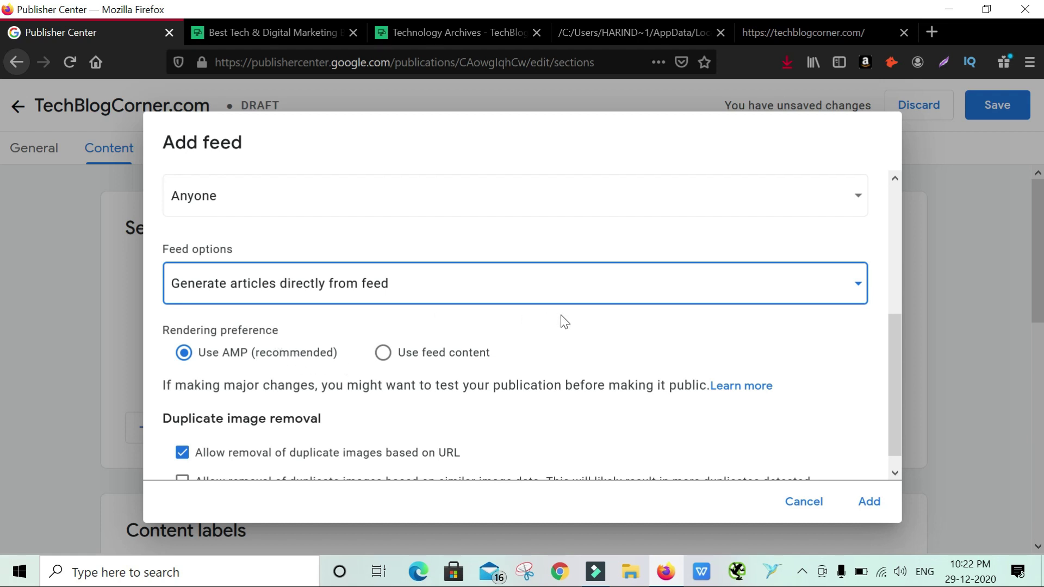
scroll(562, 329, down, 1)
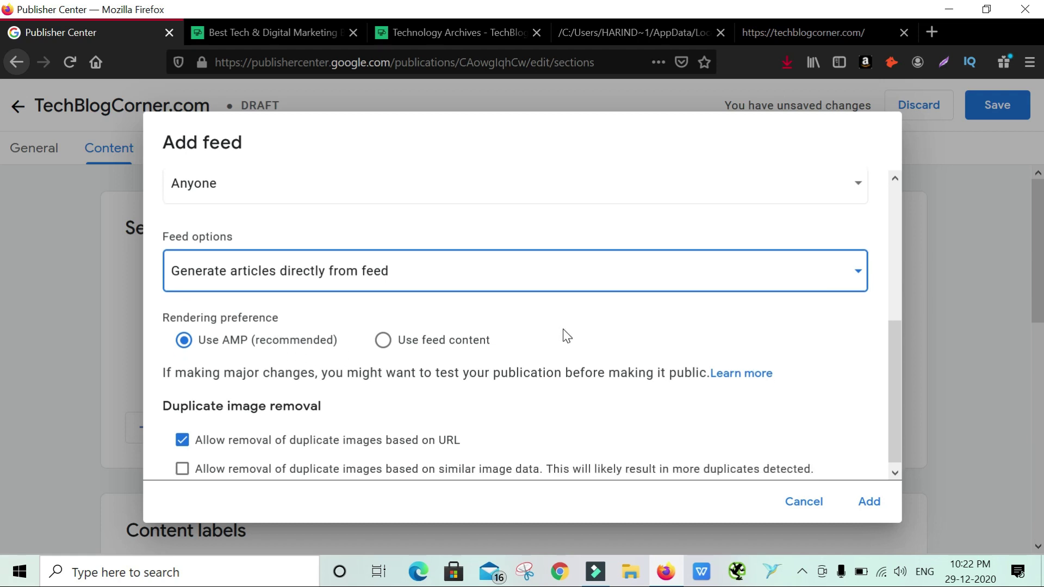
click(449, 341)
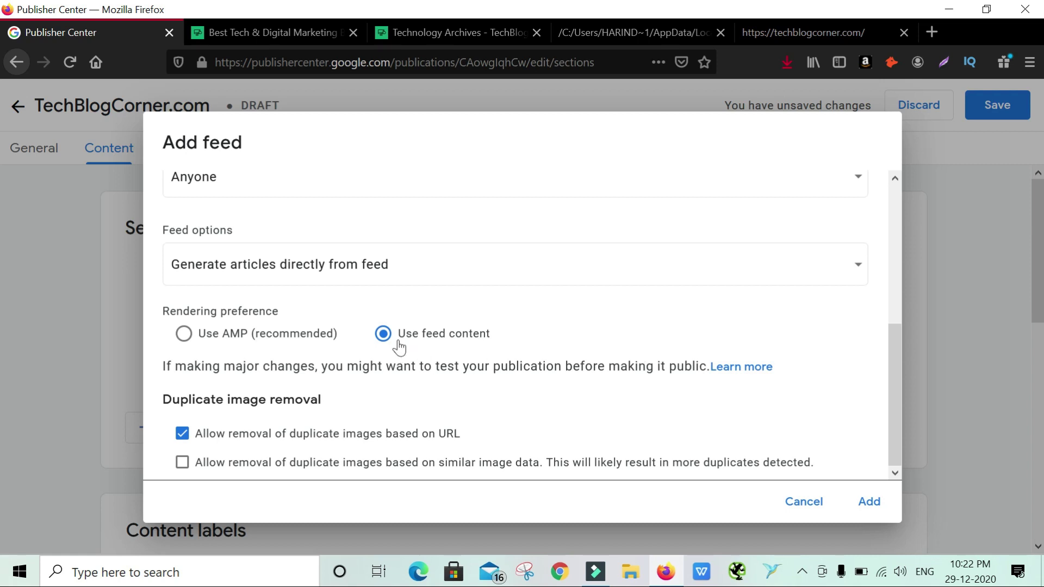
click(215, 338)
click(868, 501)
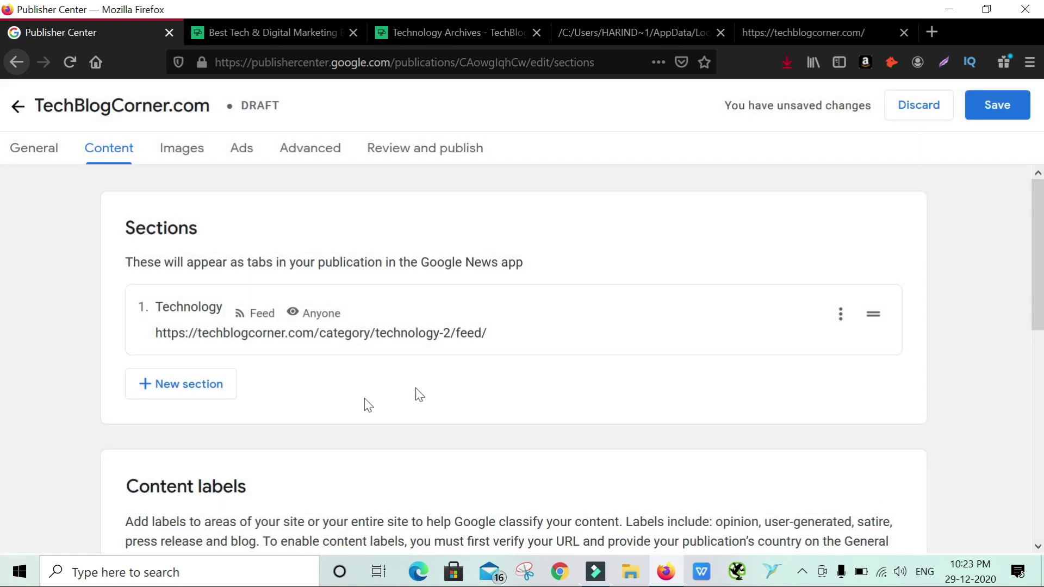
Save the publication, refresh the Technology section's articles, and start a new Feed section
click(989, 106)
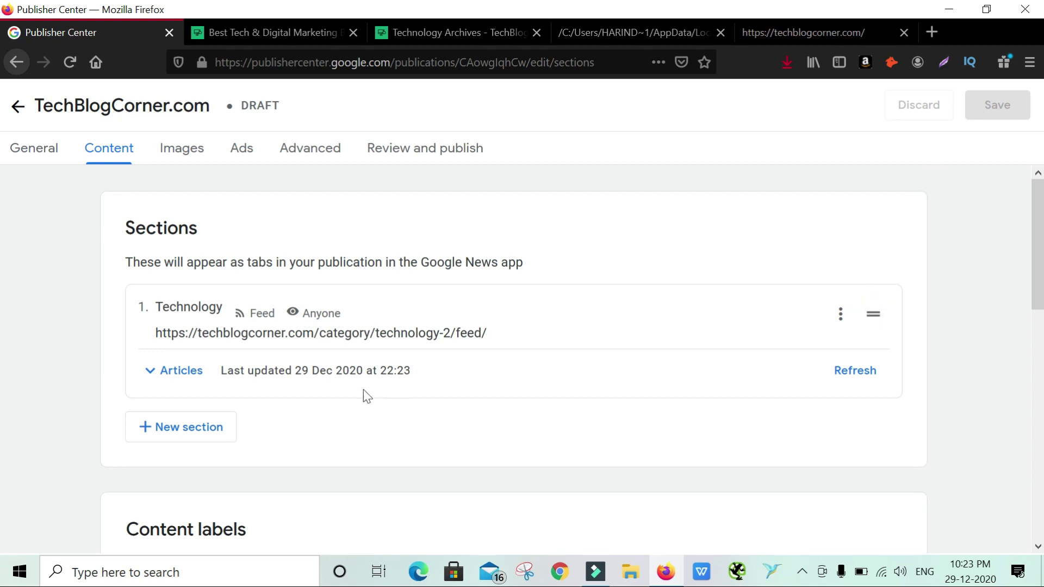
click(862, 372)
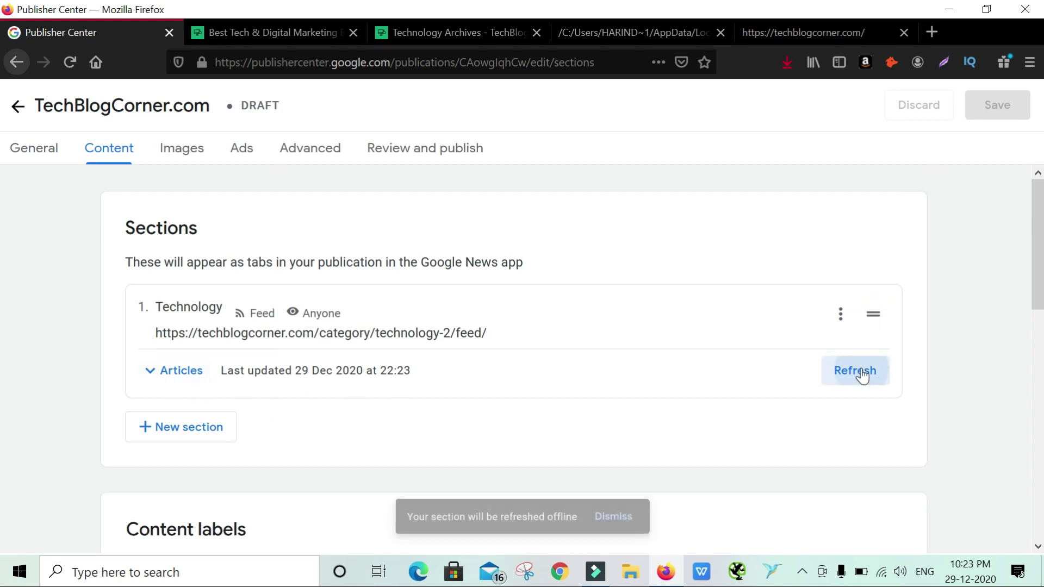
click(175, 369)
click(196, 371)
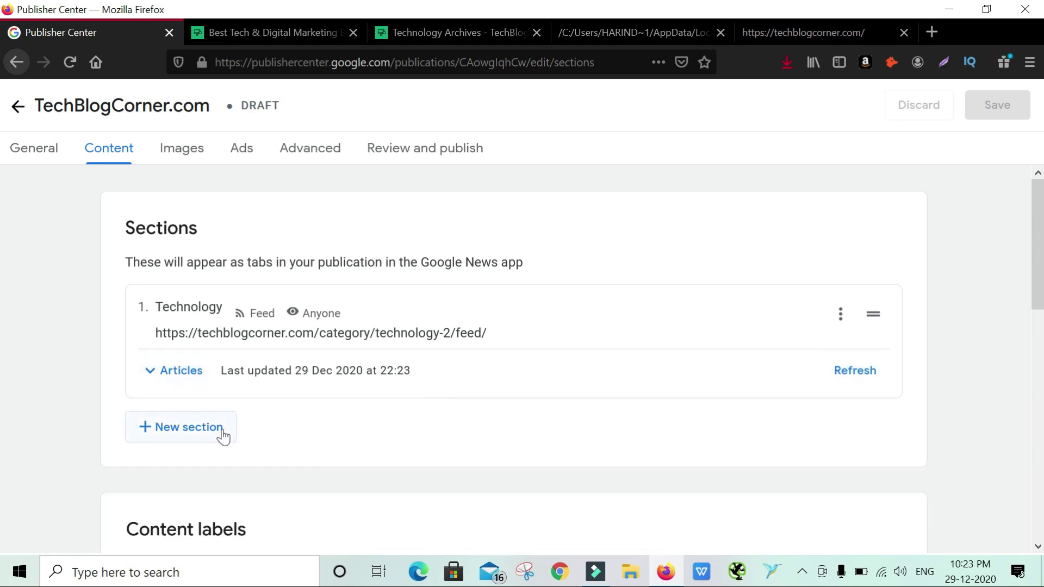
click(222, 433)
click(195, 280)
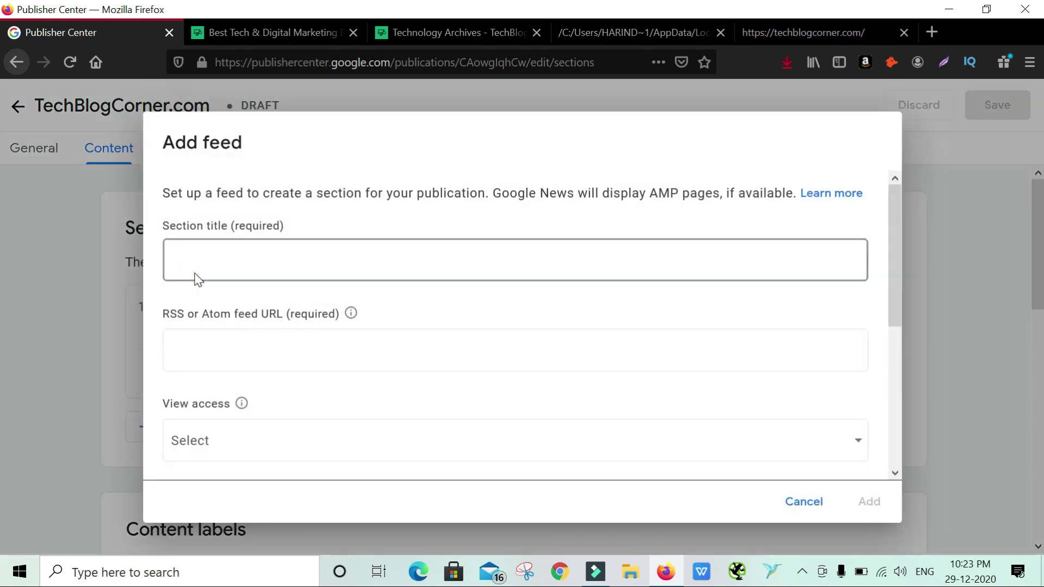
Open the Digital Marketing category's '/feed' RSS as XML in Firefox and copy its feed URL
click(468, 33)
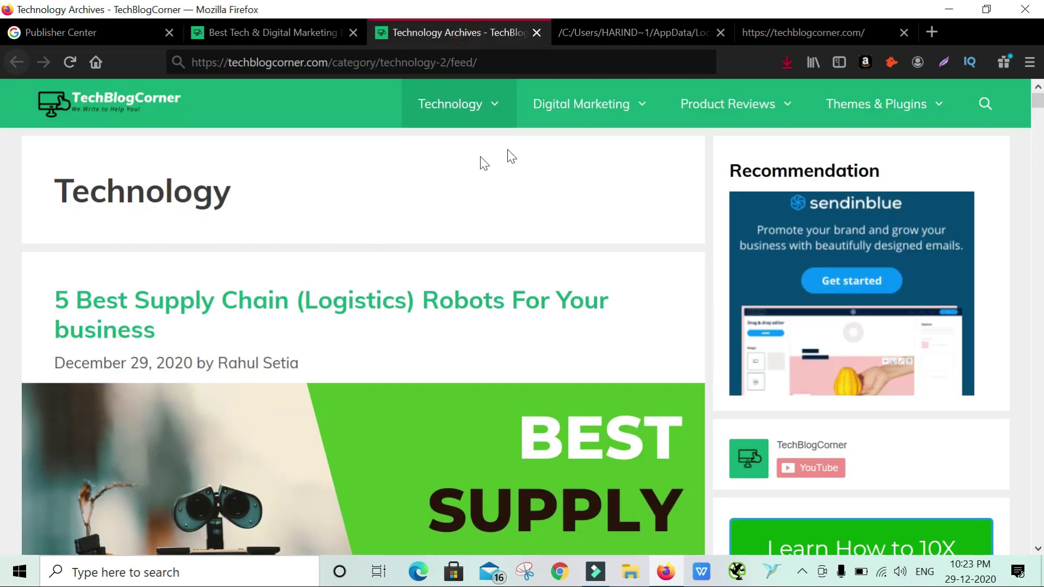
click(575, 113)
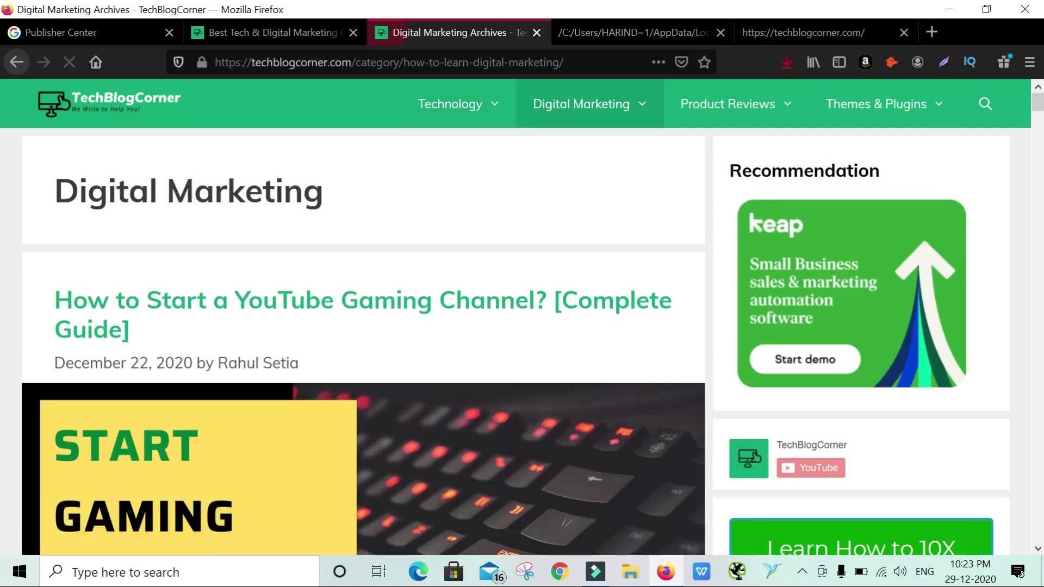
click(602, 64)
click(602, 64)
text(feed)
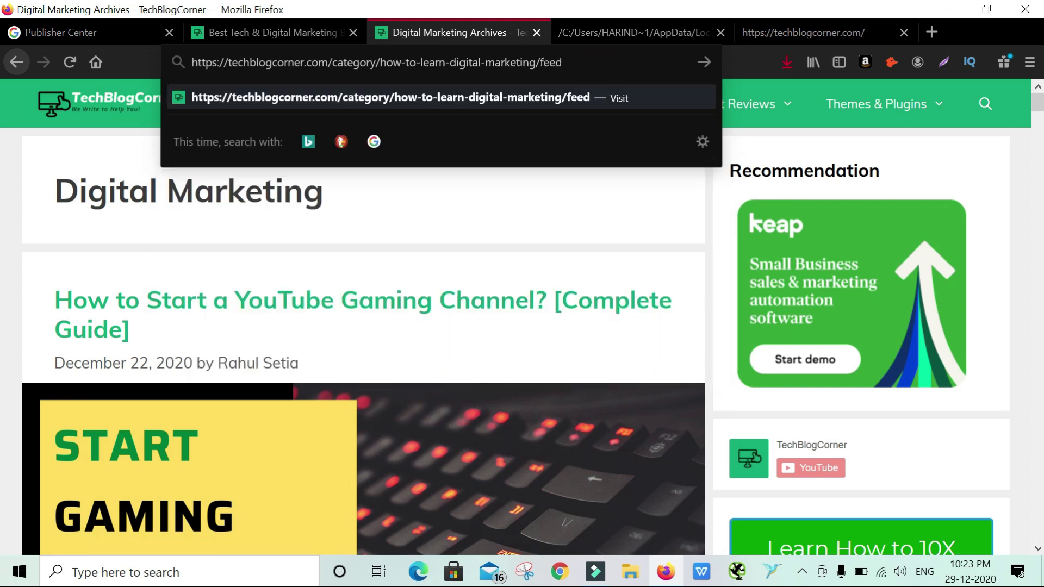
key(Return)
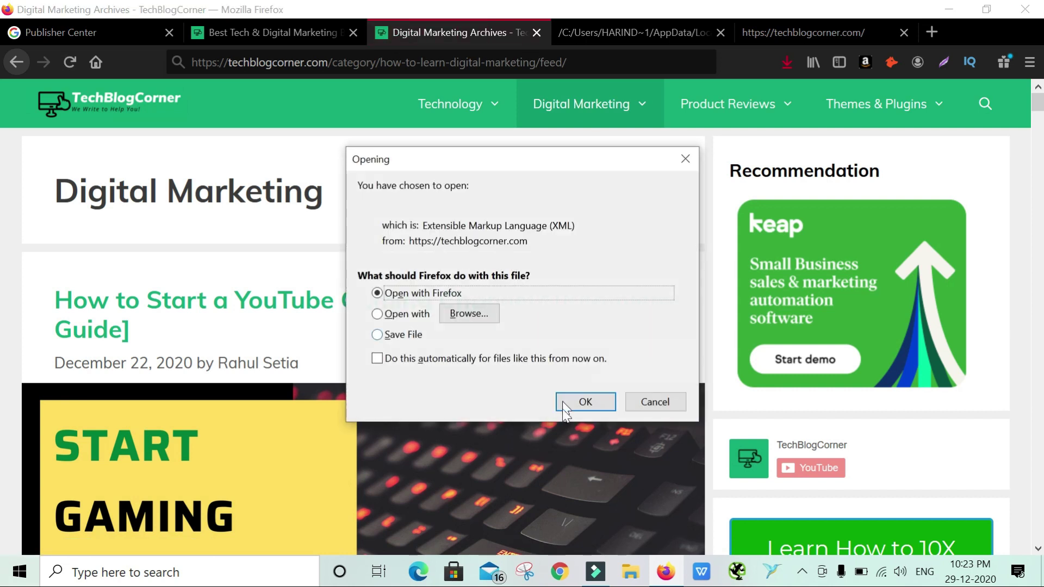
click(586, 401)
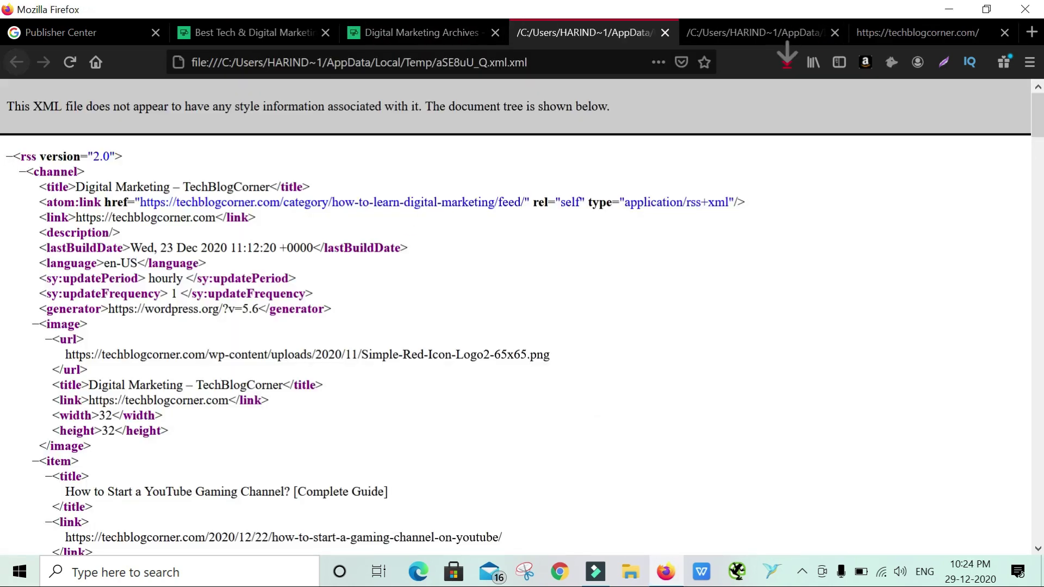
drag(525, 202, 135, 202)
key(ctrl+c)
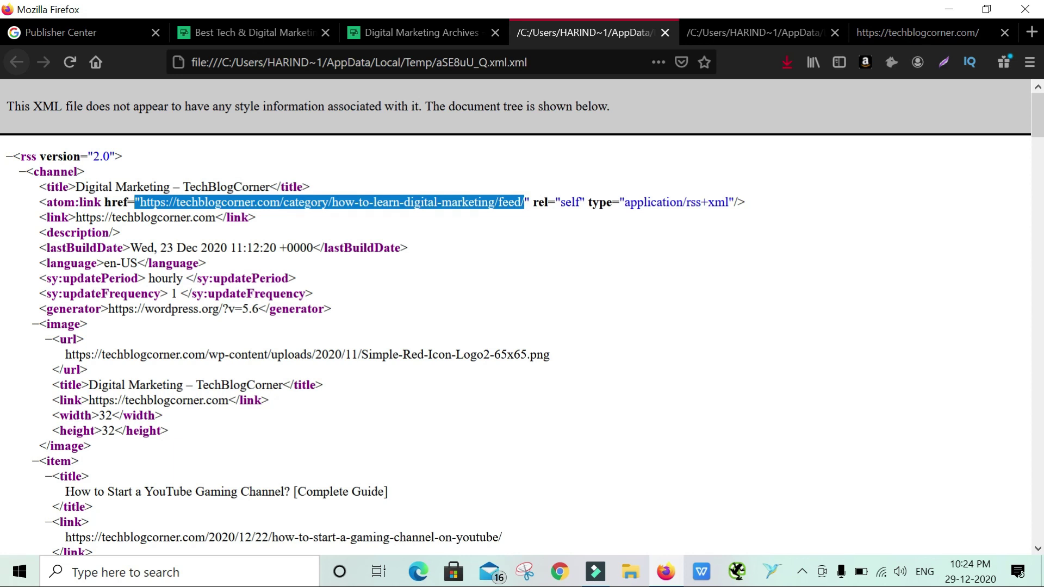
click(266, 31)
Title the new section 'Digtial Marketing & SEO' and paste the digital-marketing feed URL
click(109, 35)
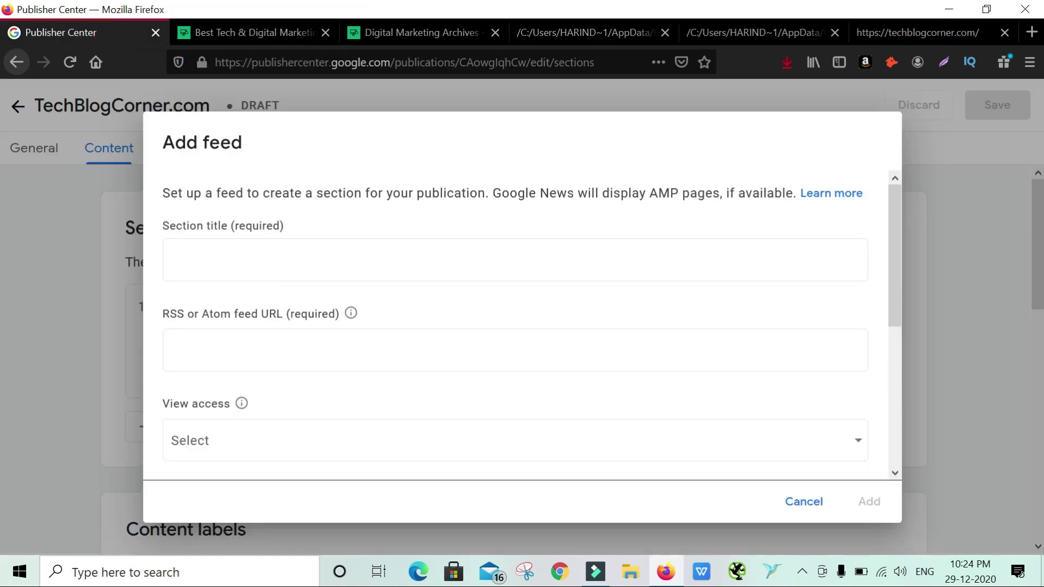
click(278, 253)
text(Digtial)
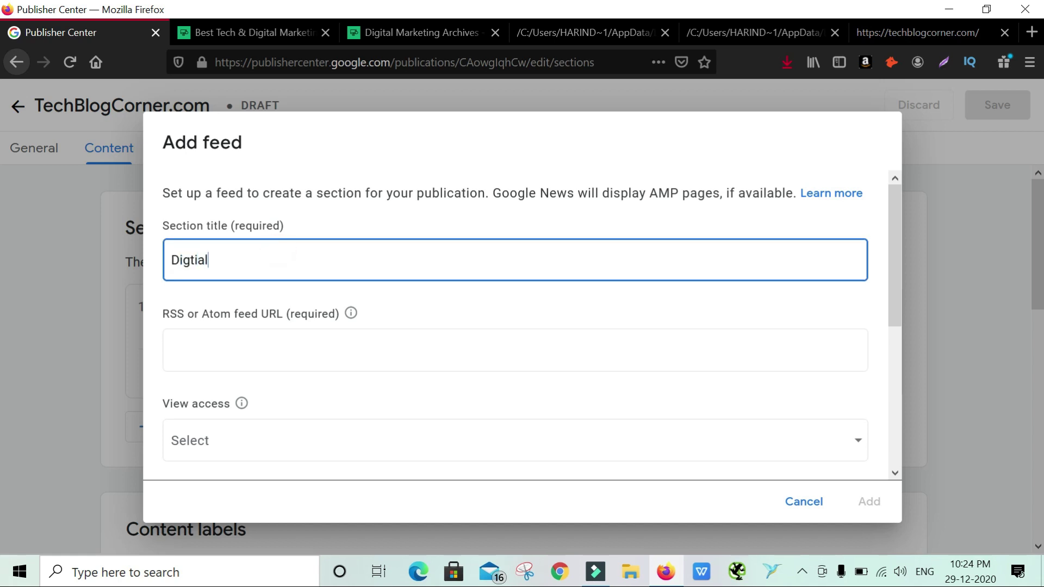
text( Marketing & SEO)
click(277, 347)
key(ctrl+v)
Set the section's view access to Anyone and add it
scroll(316, 388, down, 1)
scroll(316, 388, down, 3)
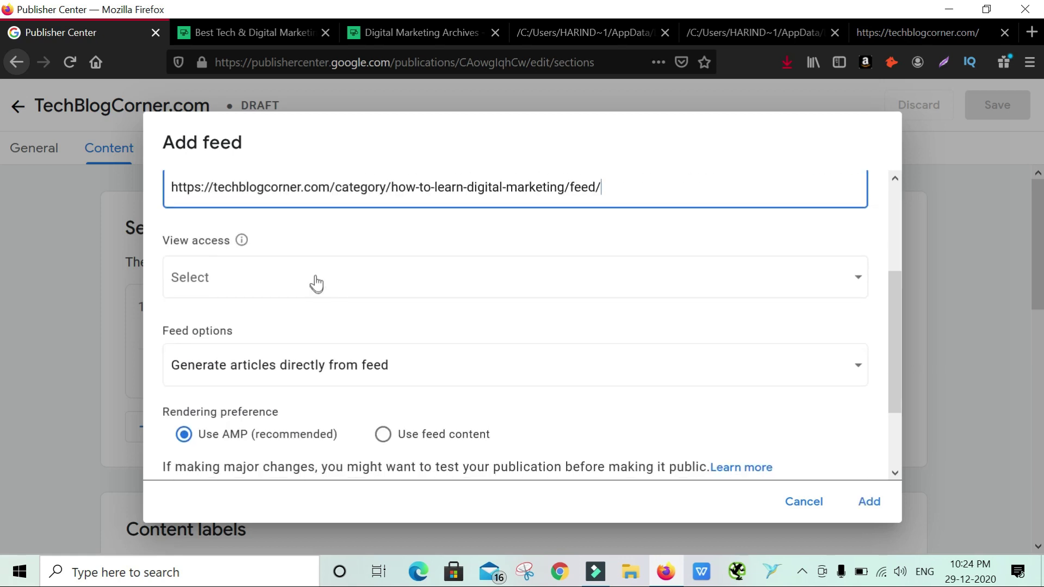
click(315, 282)
click(200, 280)
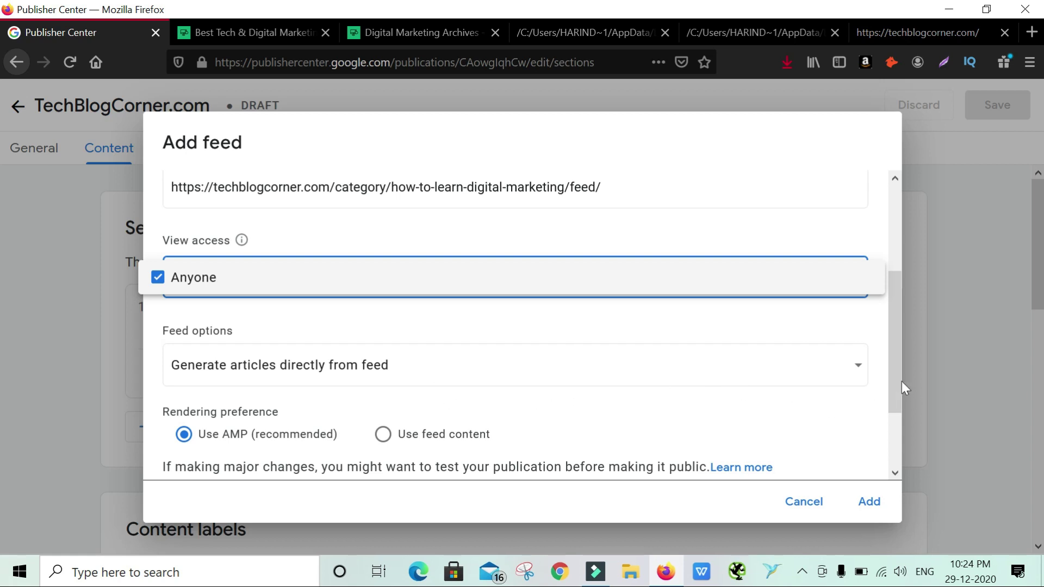
click(896, 439)
scroll(895, 443, down, 3)
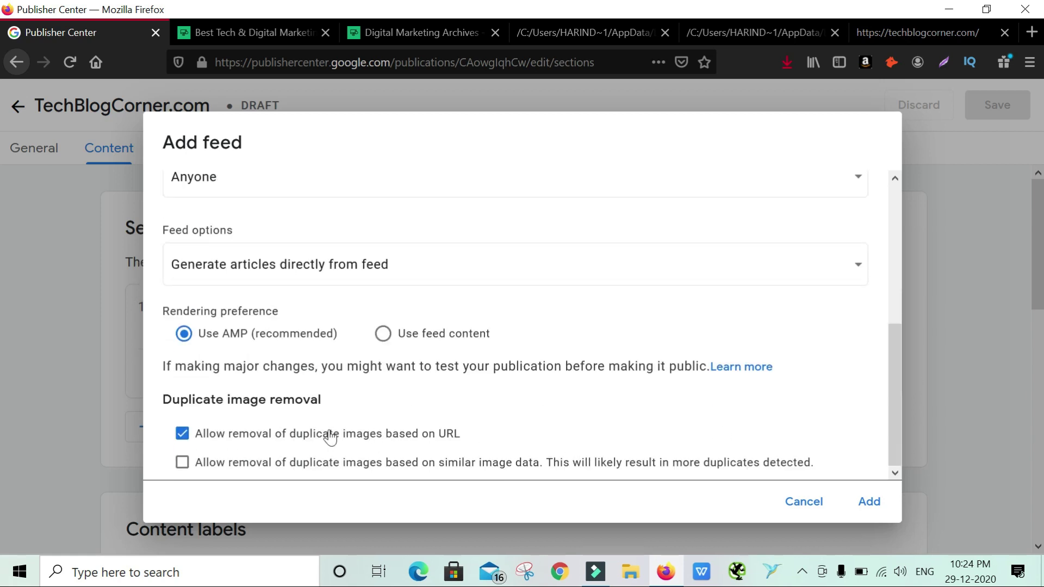
click(872, 500)
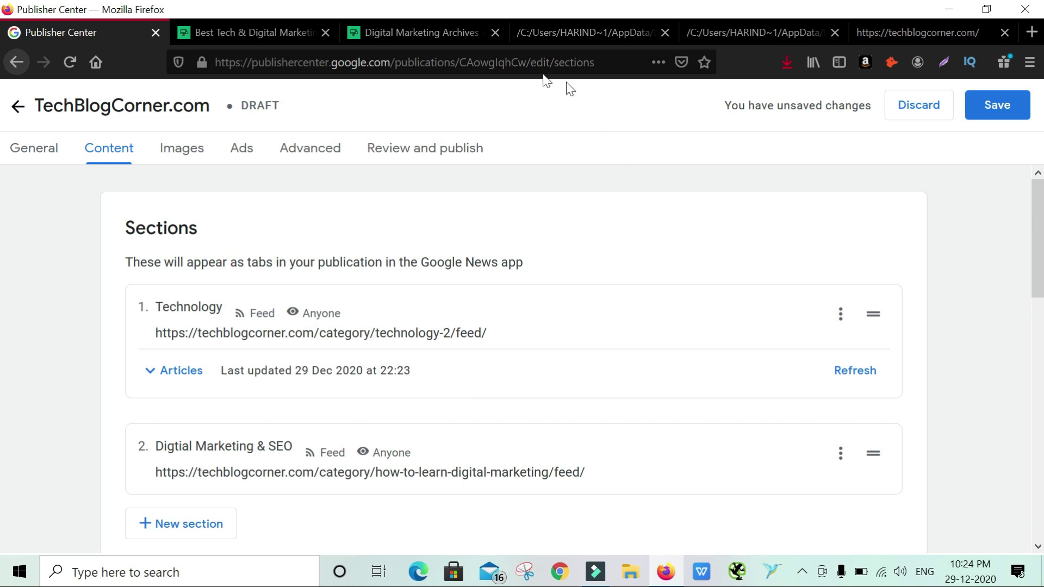
click(429, 33)
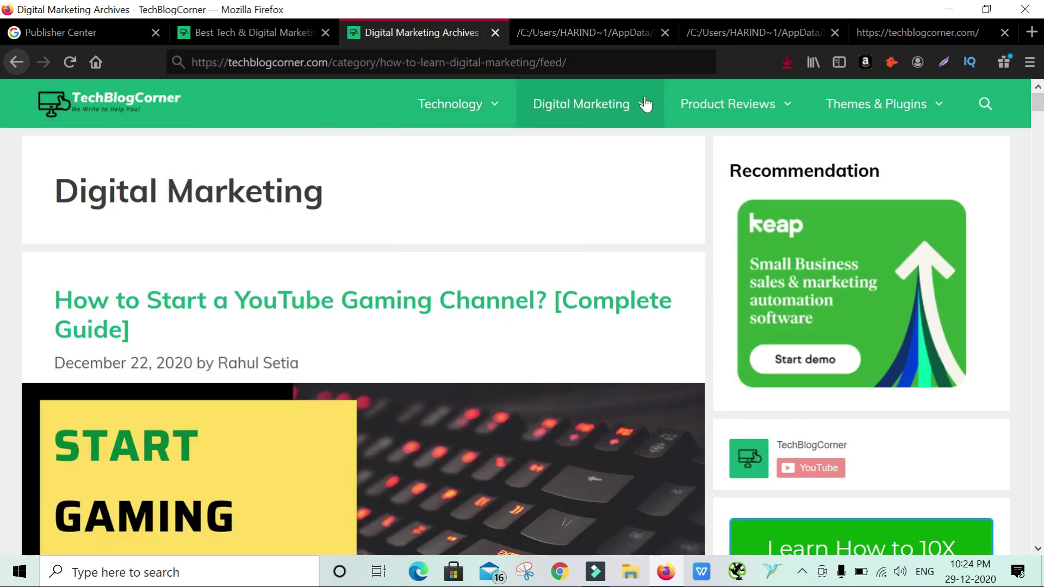
Back in Publisher Center, save the publication with both feed sections
click(257, 31)
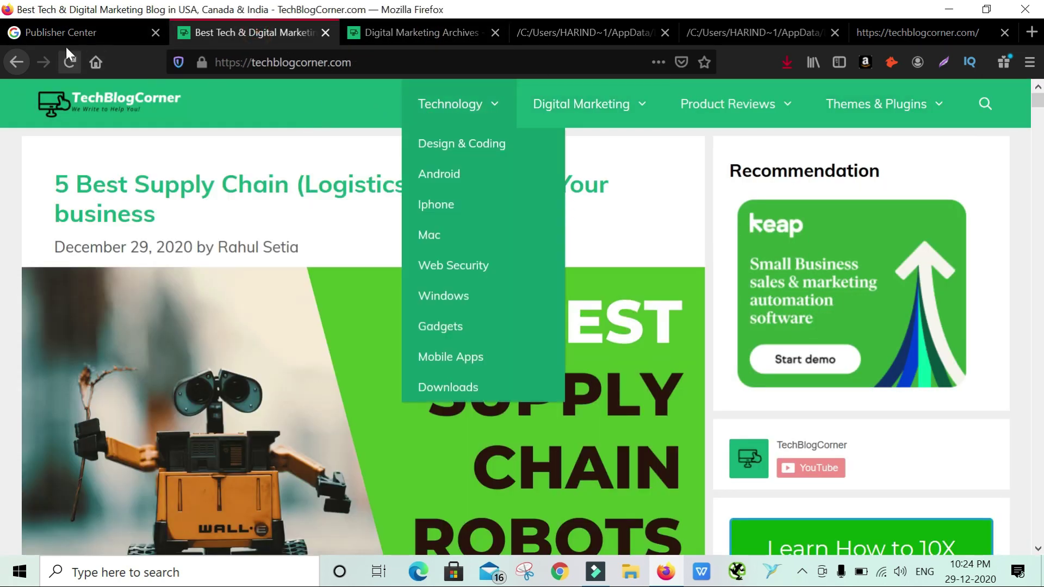
click(63, 34)
scroll(859, 321, down, 1)
scroll(859, 319, down, 3)
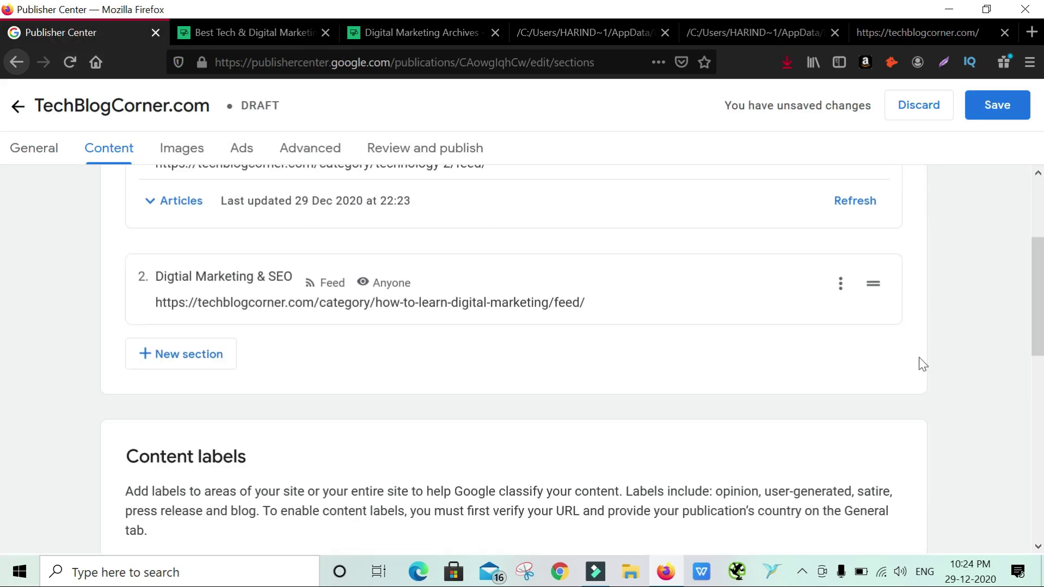
click(1000, 104)
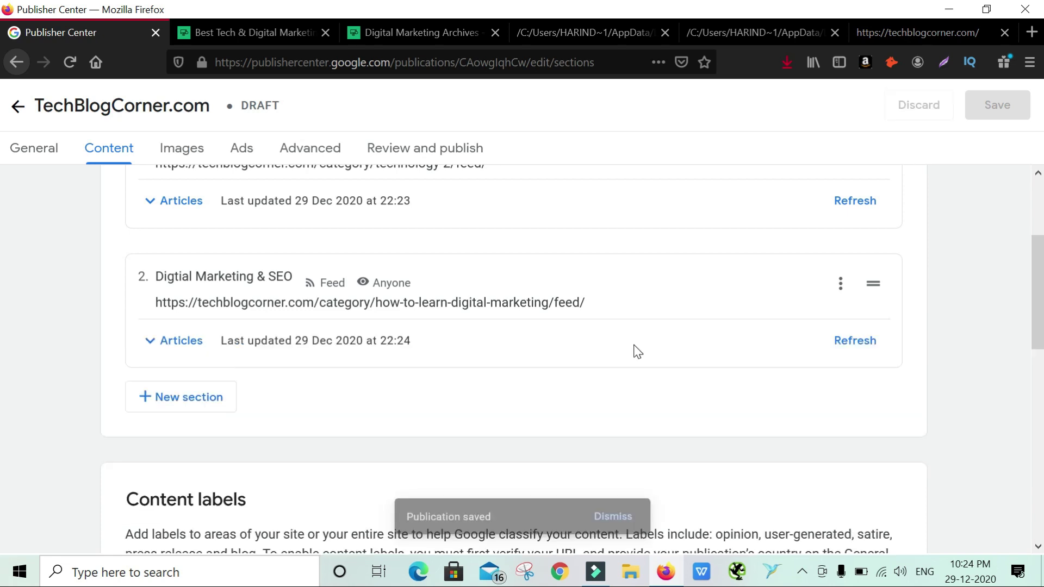
Refresh the Digtial Marketing & SEO and Technology articles, expanding and collapsing each Articles list
click(851, 348)
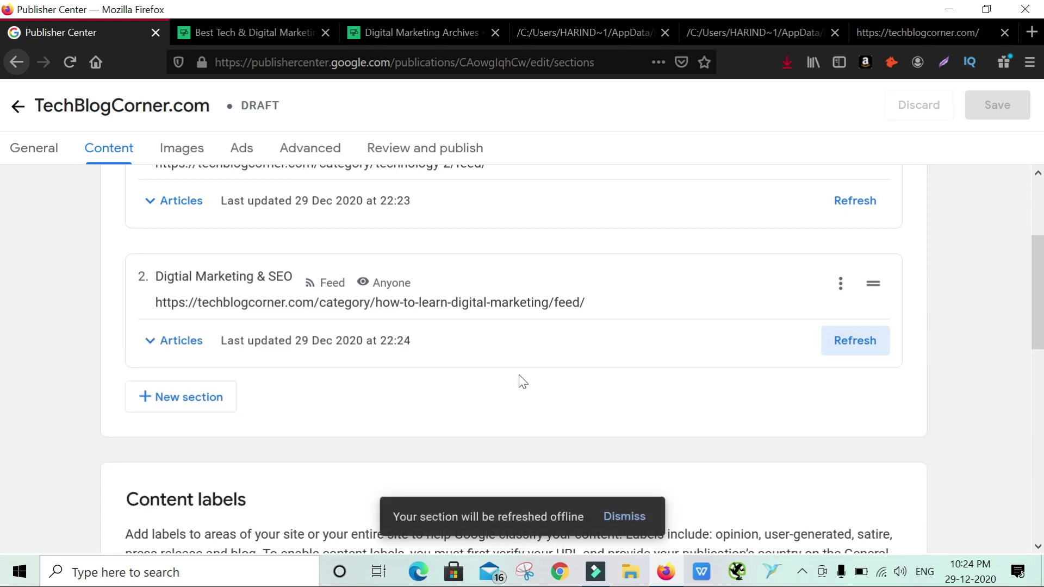
click(852, 203)
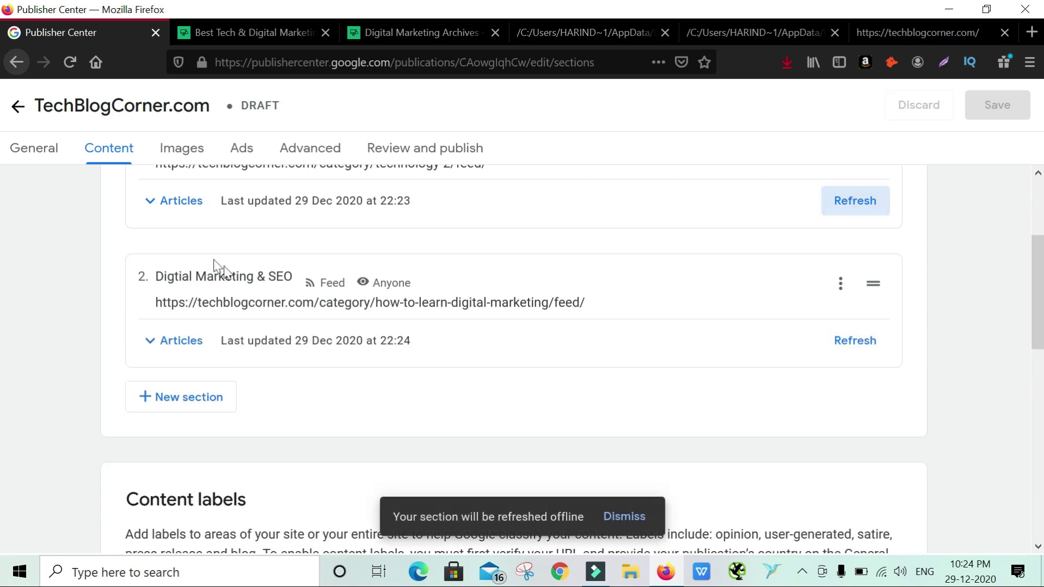
click(185, 211)
click(186, 213)
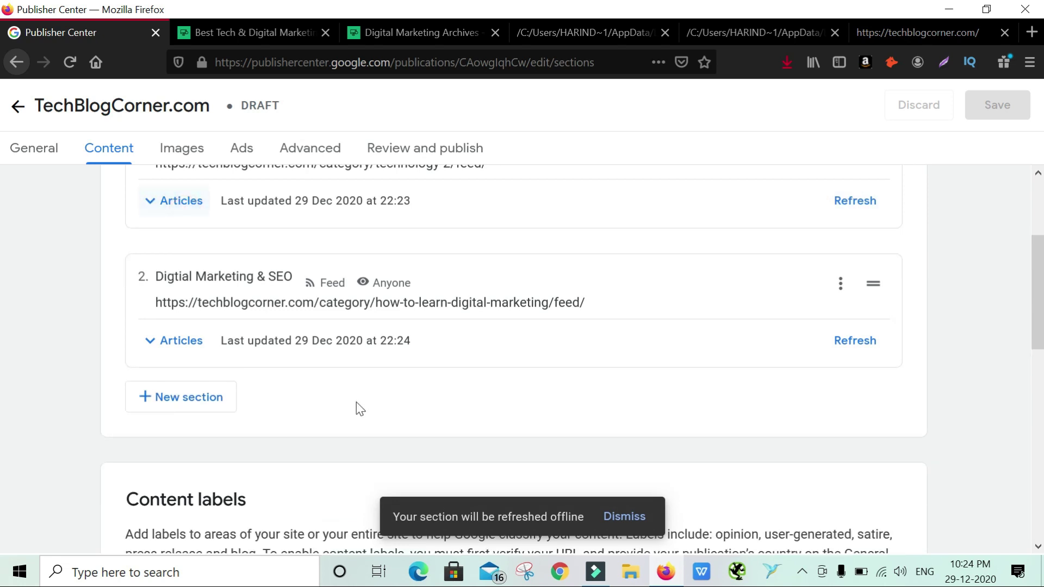
scroll(356, 405, down, 3)
click(192, 183)
click(193, 188)
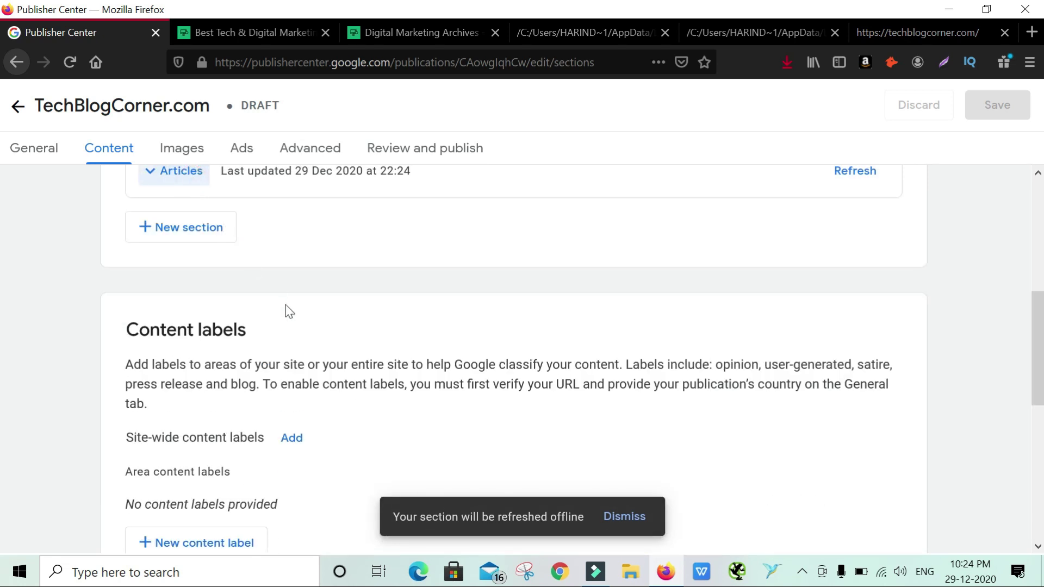
scroll(371, 341, down, 2)
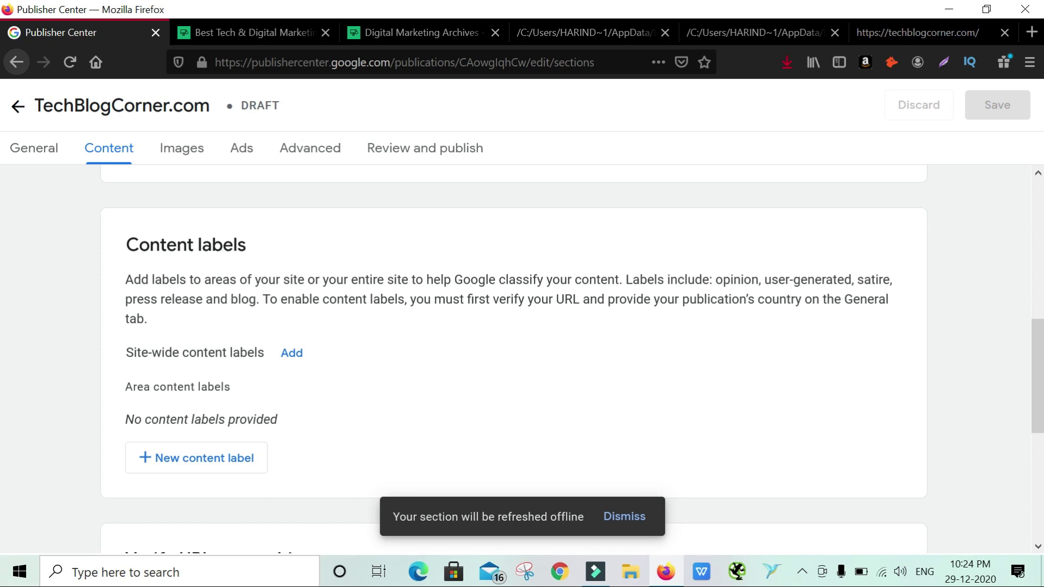
Add Blog and Opinion as site-wide content labels and apply them
click(297, 356)
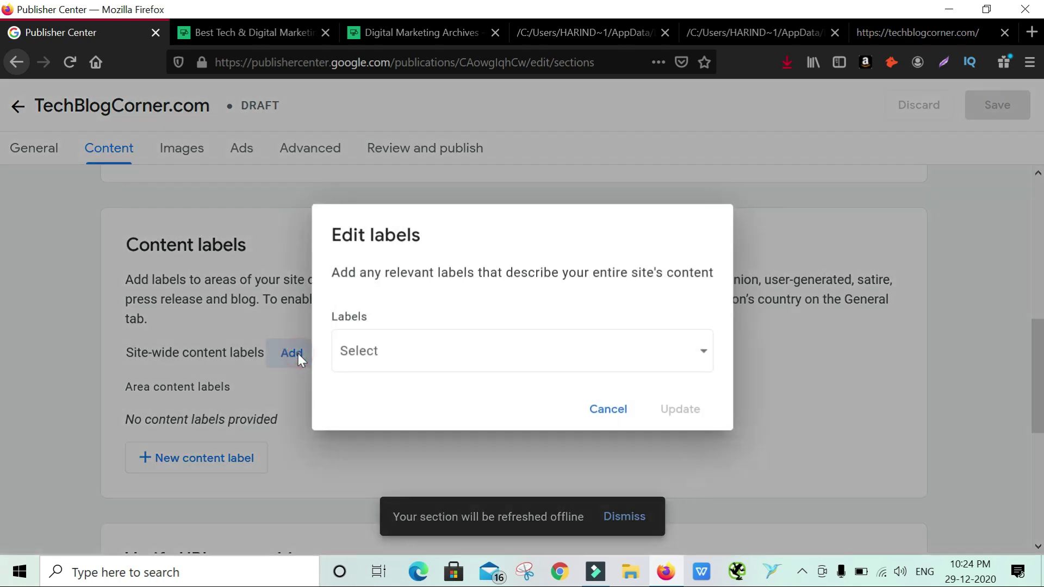
click(398, 352)
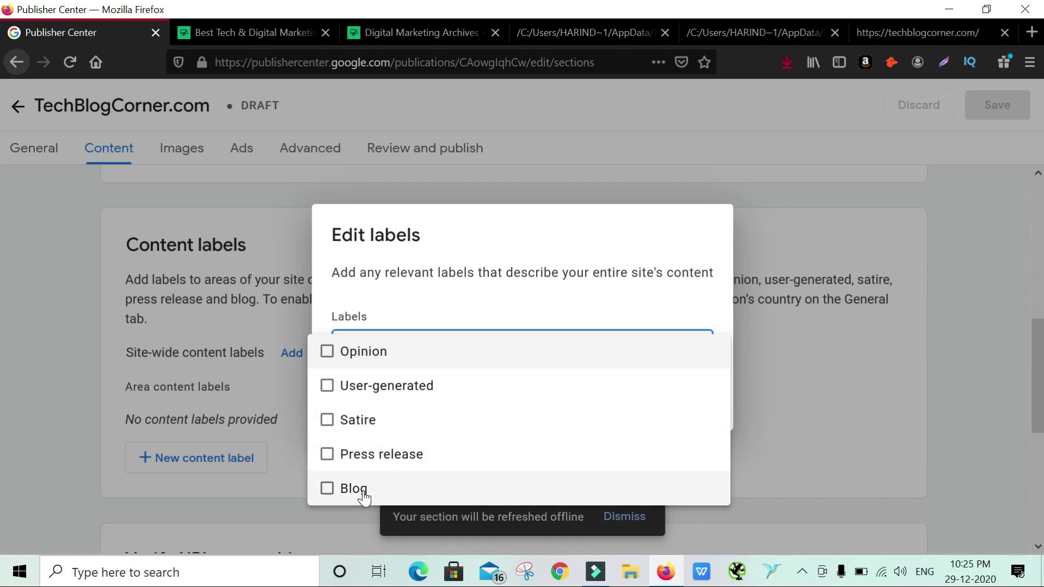
click(327, 489)
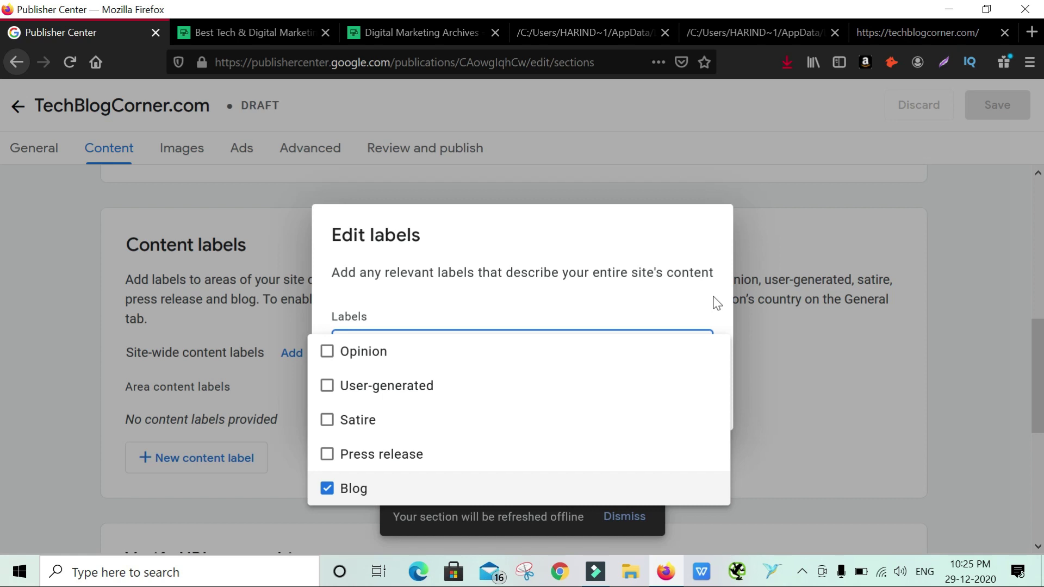
click(327, 353)
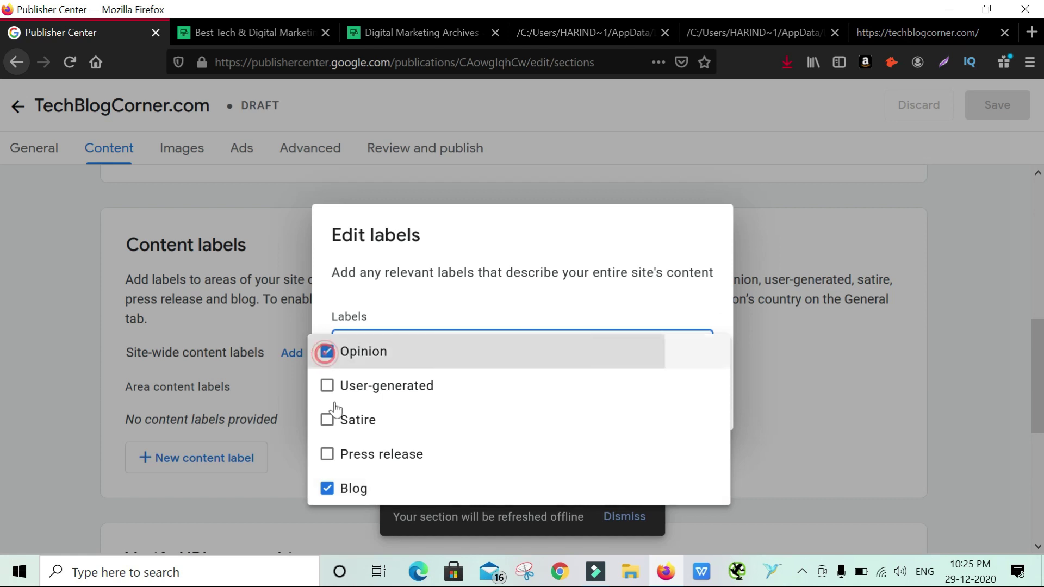
click(694, 264)
click(683, 414)
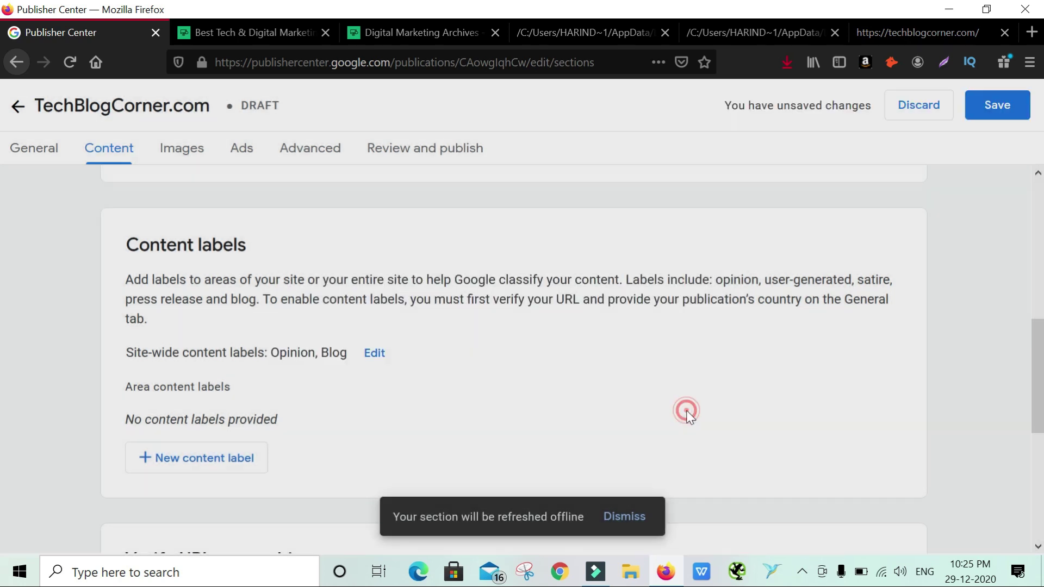
scroll(691, 414, down, 5)
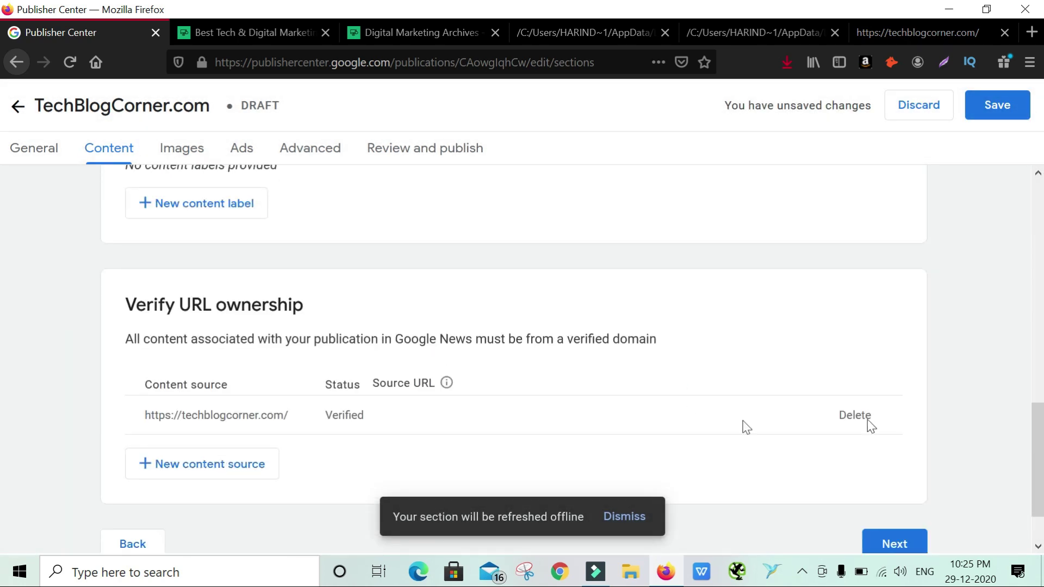
Save the publication and move on to the Images settings
scroll(292, 384, down, 2)
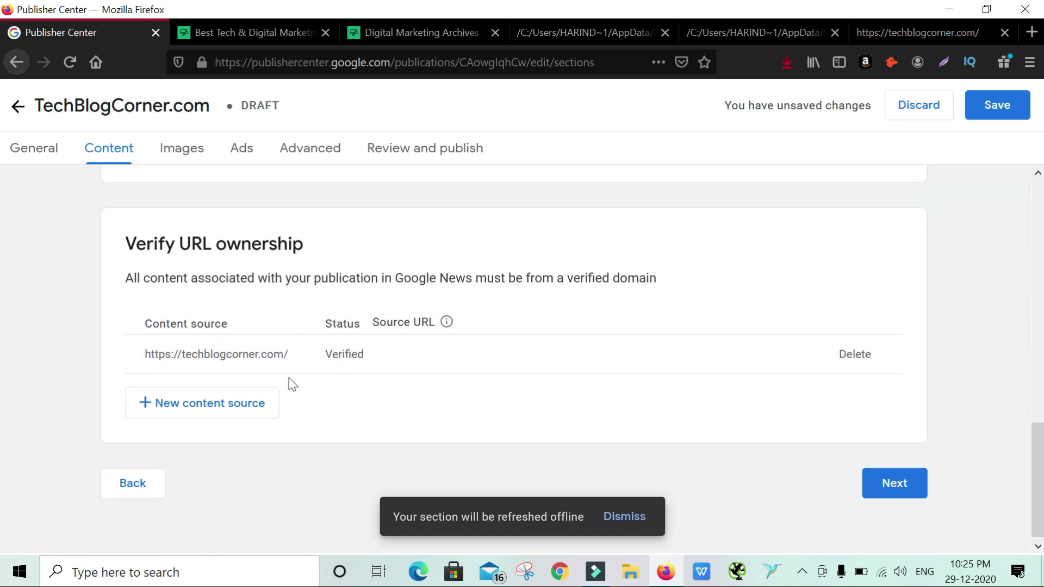
click(895, 478)
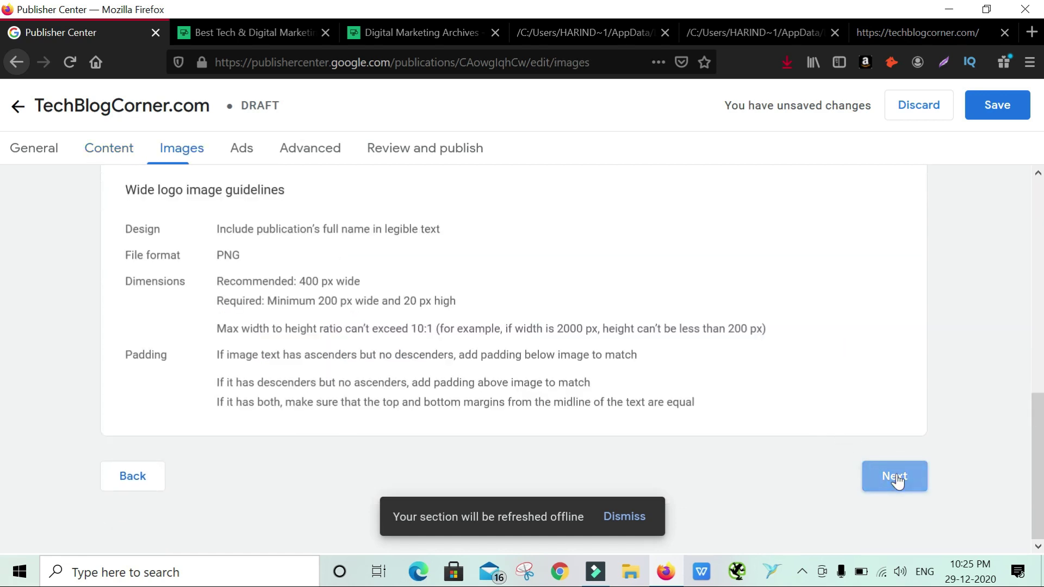
click(1003, 106)
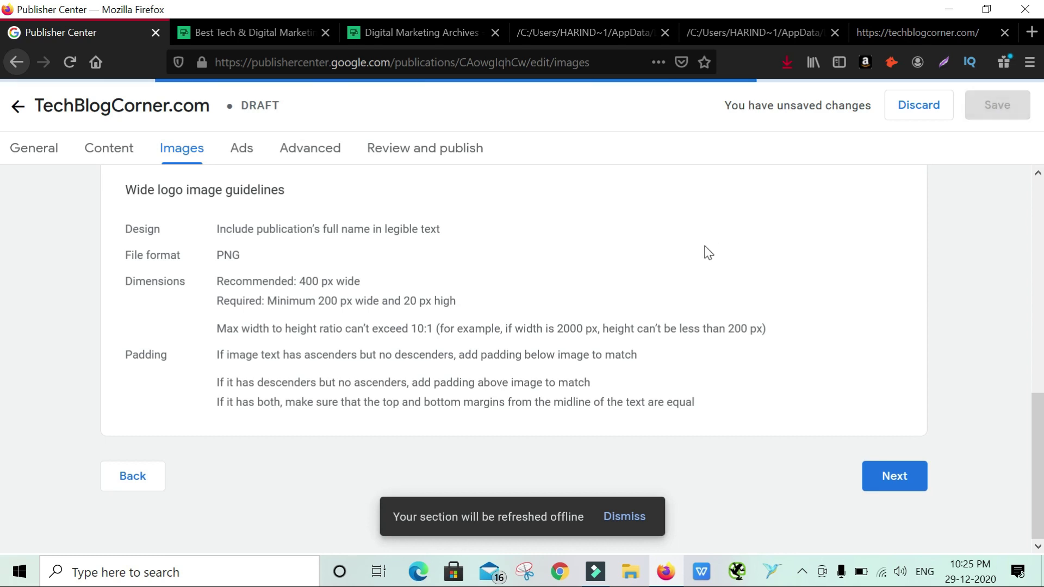
scroll(706, 251, up, 10)
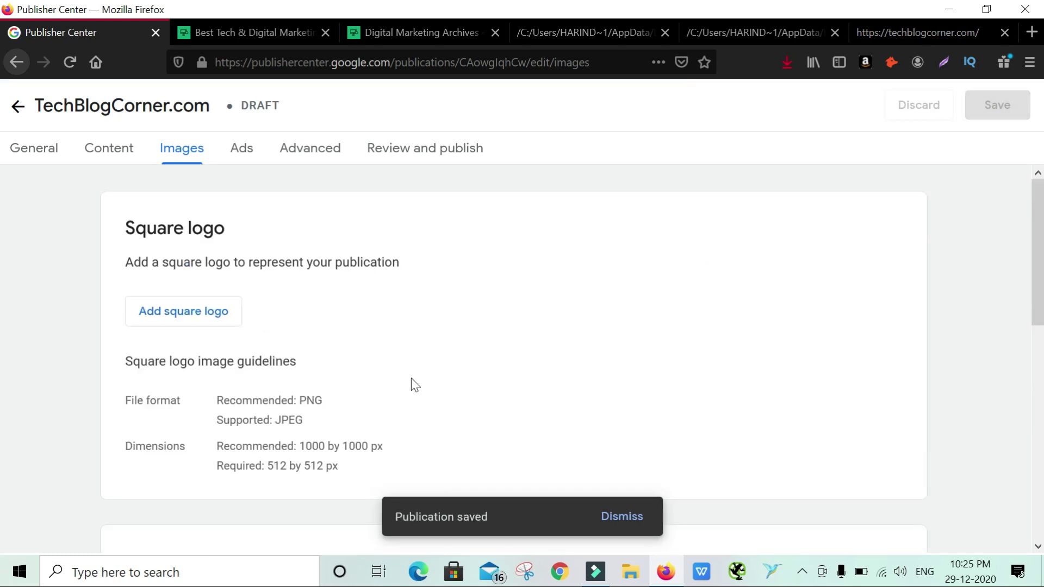
scroll(412, 380, down, 3)
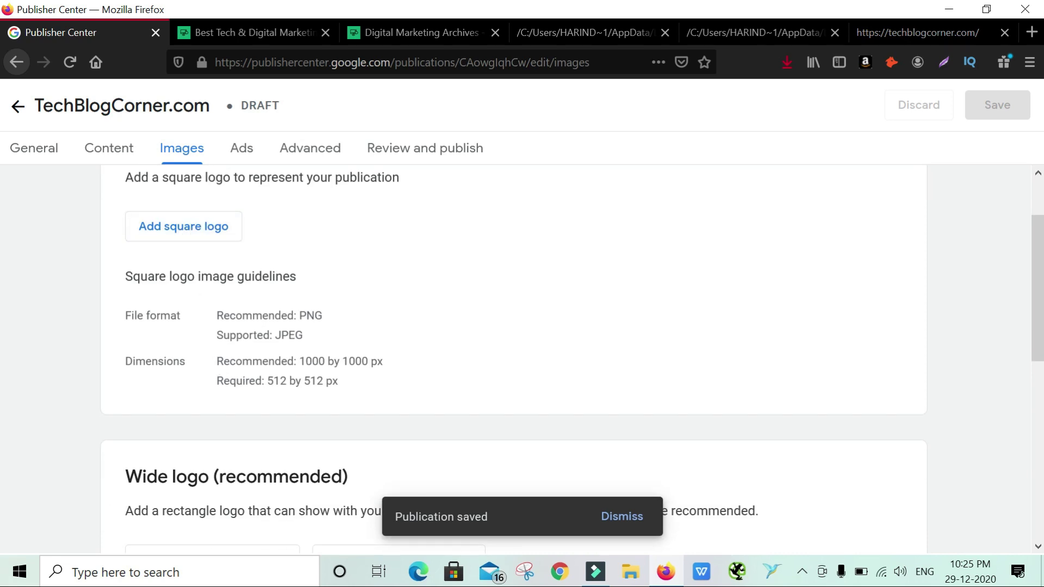
Review the square and wide logo size requirements without uploading any logos, then proceed
drag(217, 361, 353, 386)
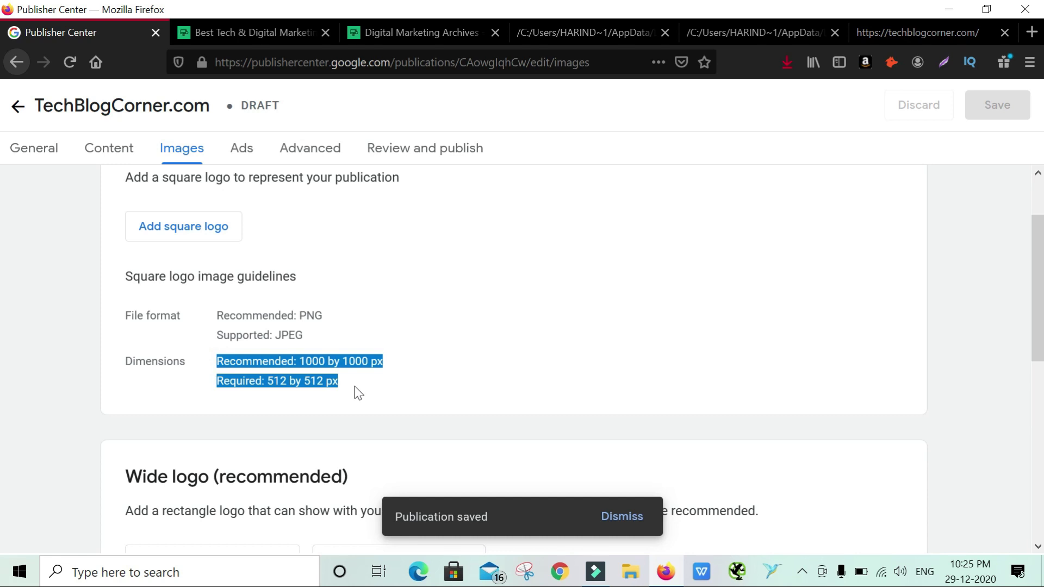
click(355, 386)
scroll(357, 389, down, 3)
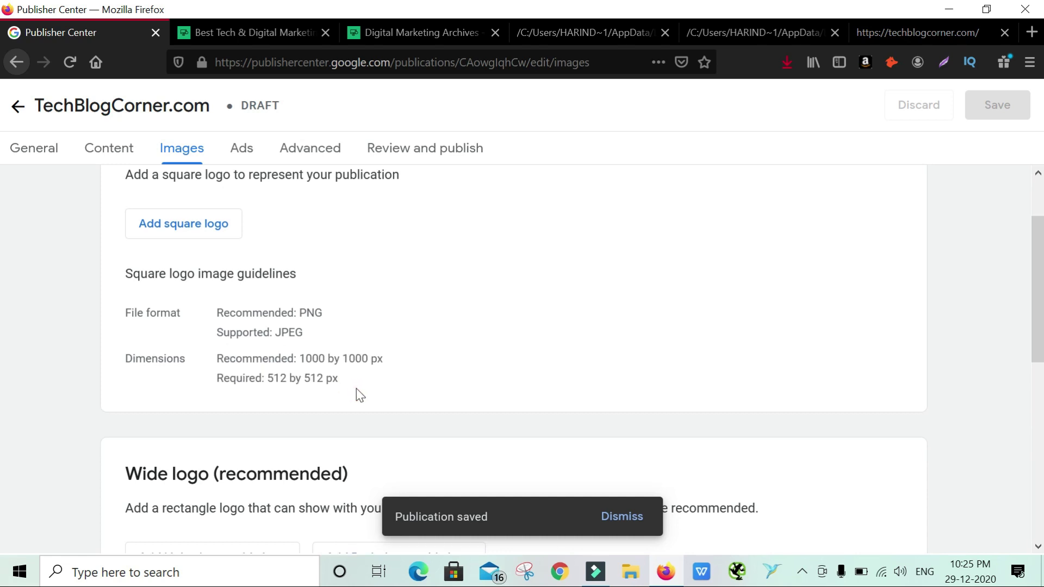
scroll(403, 445, down, 3)
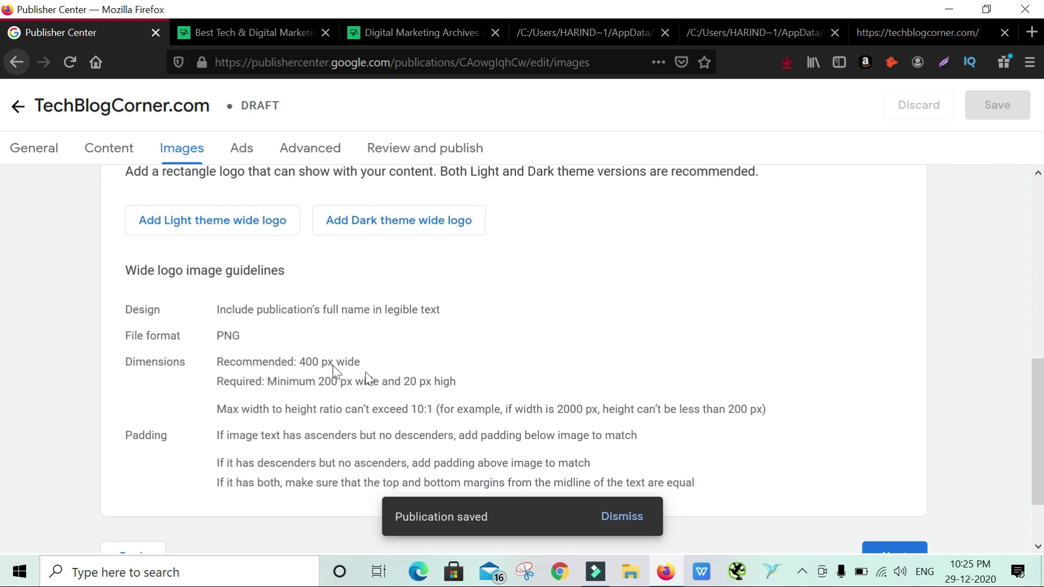
drag(216, 361, 487, 396)
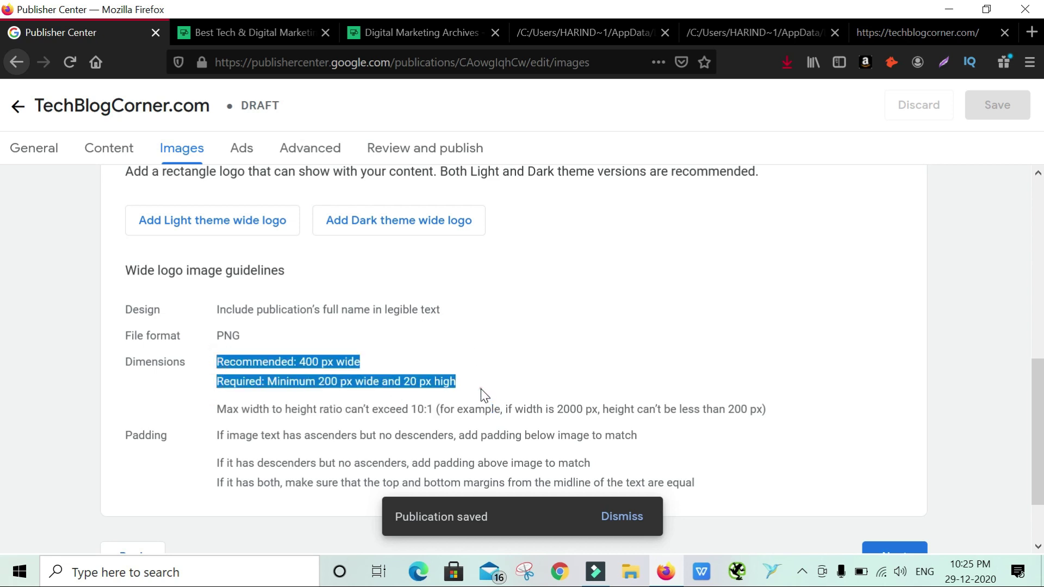
click(480, 389)
scroll(481, 390, down, 3)
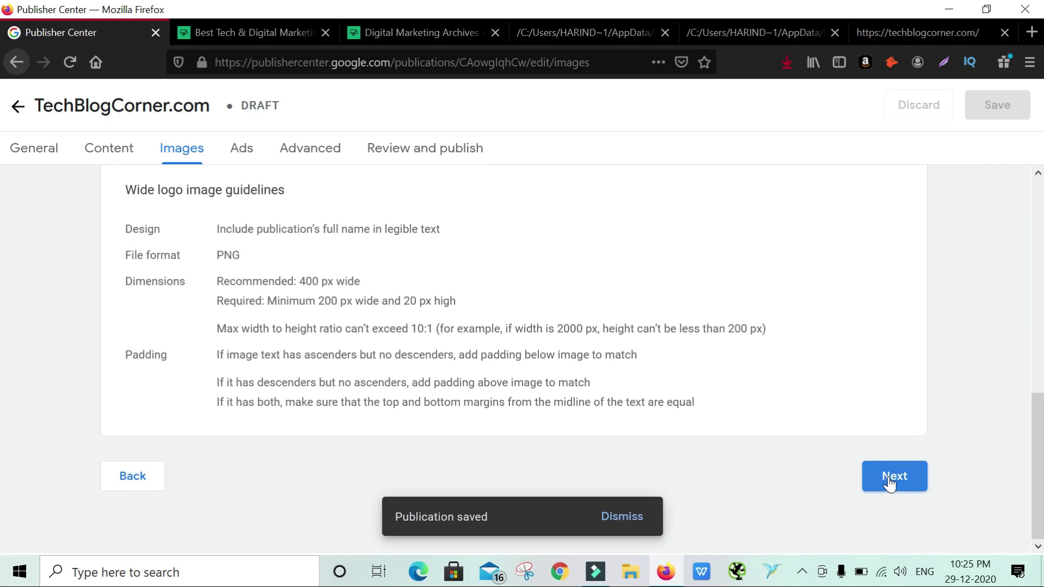
click(888, 480)
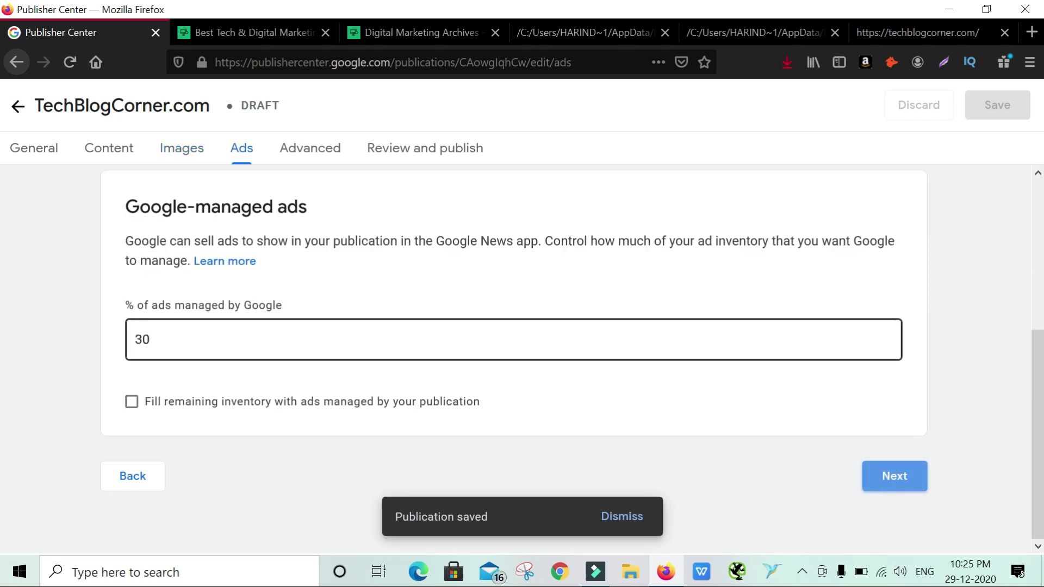
Choose the AdSense account to receive ad payments
click(514, 269)
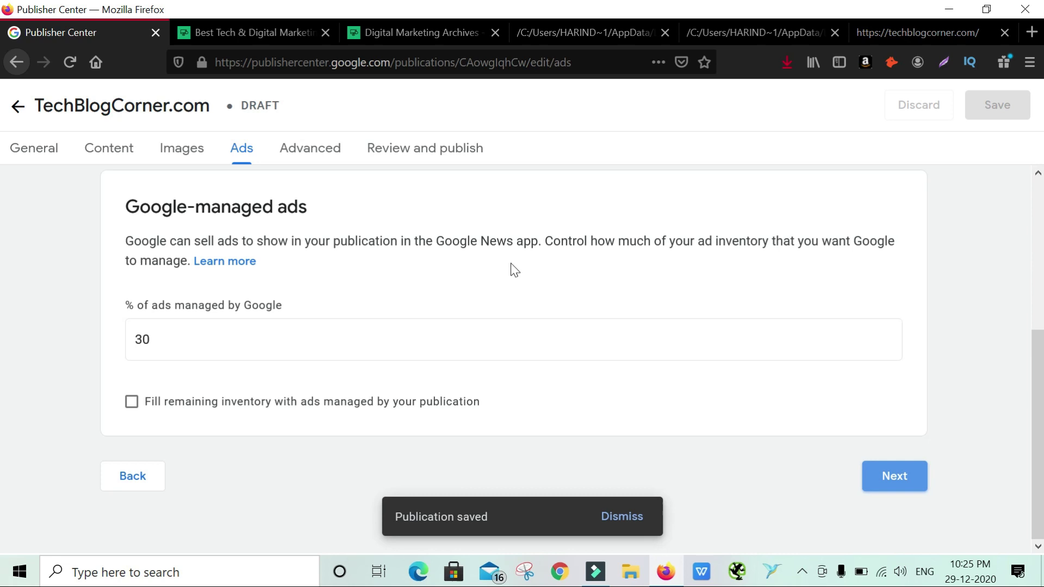
scroll(514, 269, up, 5)
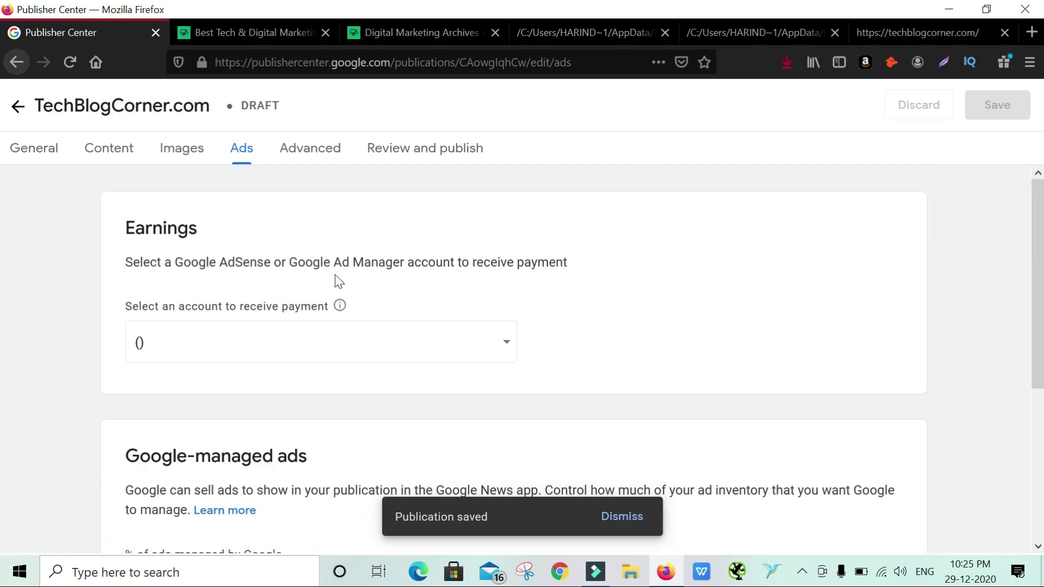
click(452, 342)
click(350, 387)
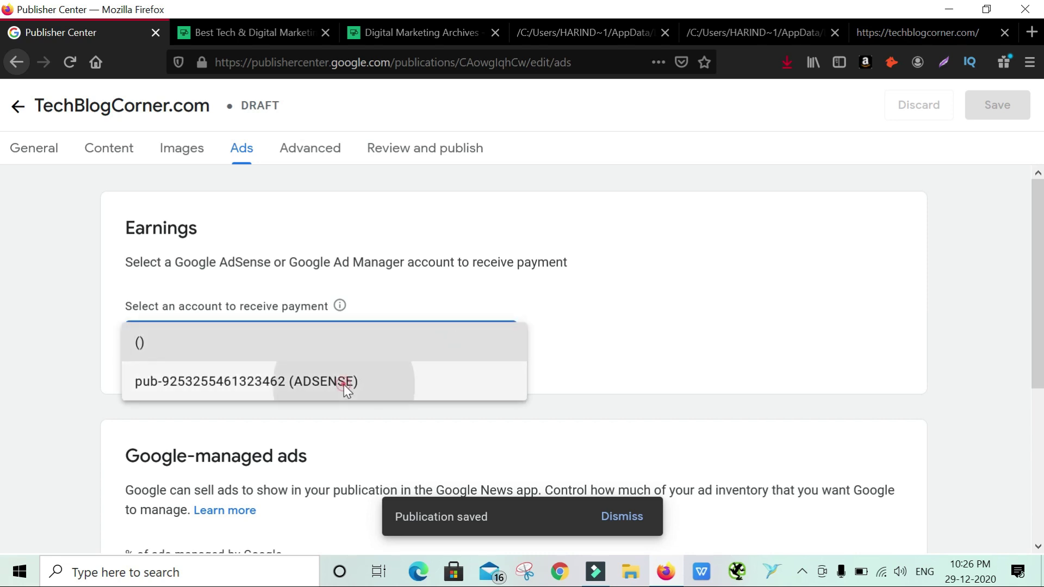
scroll(598, 312, down, 5)
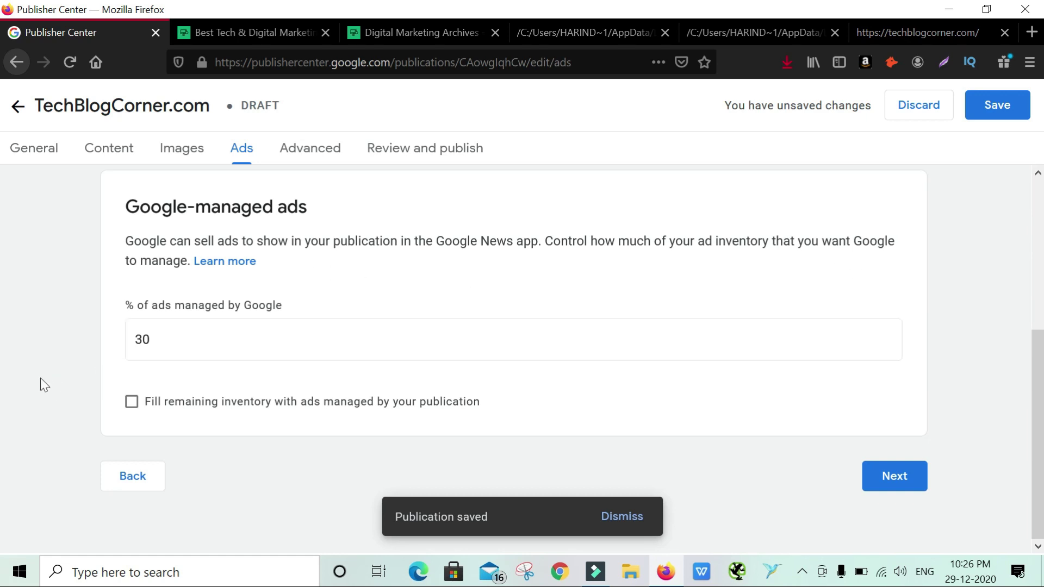
Keep Google Ad Manager as the ads tool with 'Fill remaining inventory' unchecked, and continue
click(282, 411)
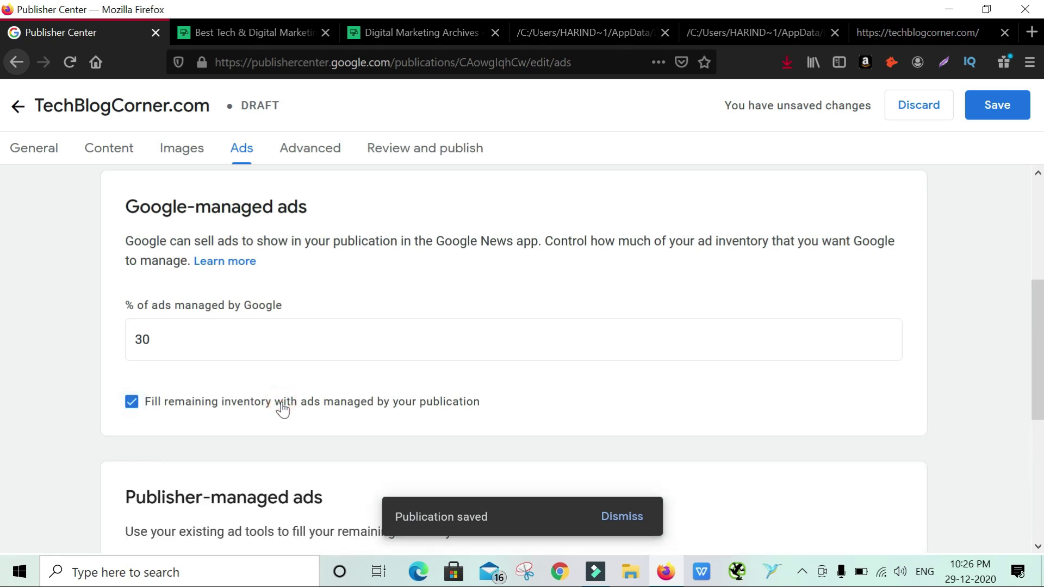
scroll(282, 408, down, 3)
scroll(282, 411, down, 2)
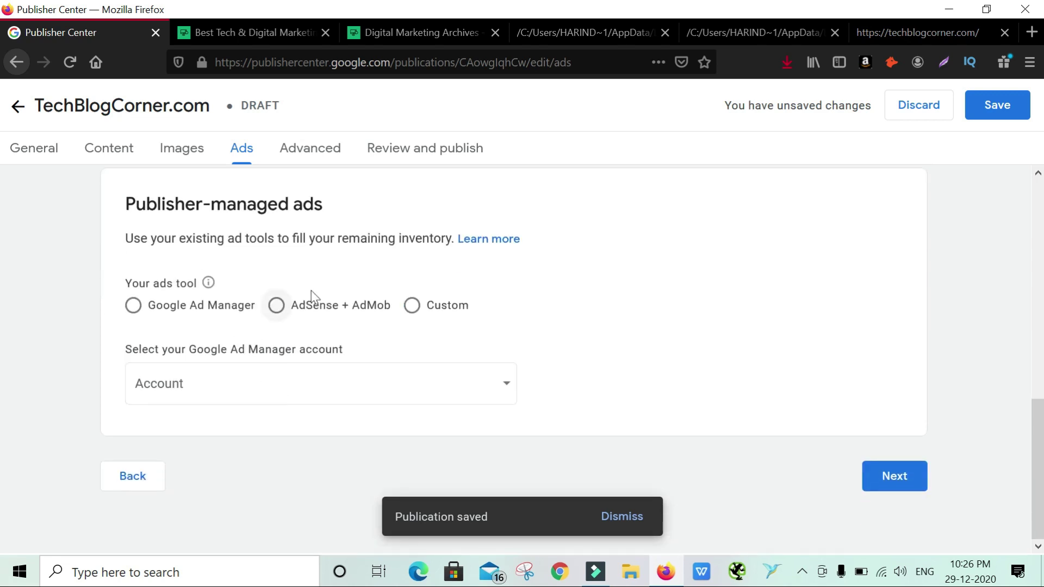
click(214, 306)
click(275, 305)
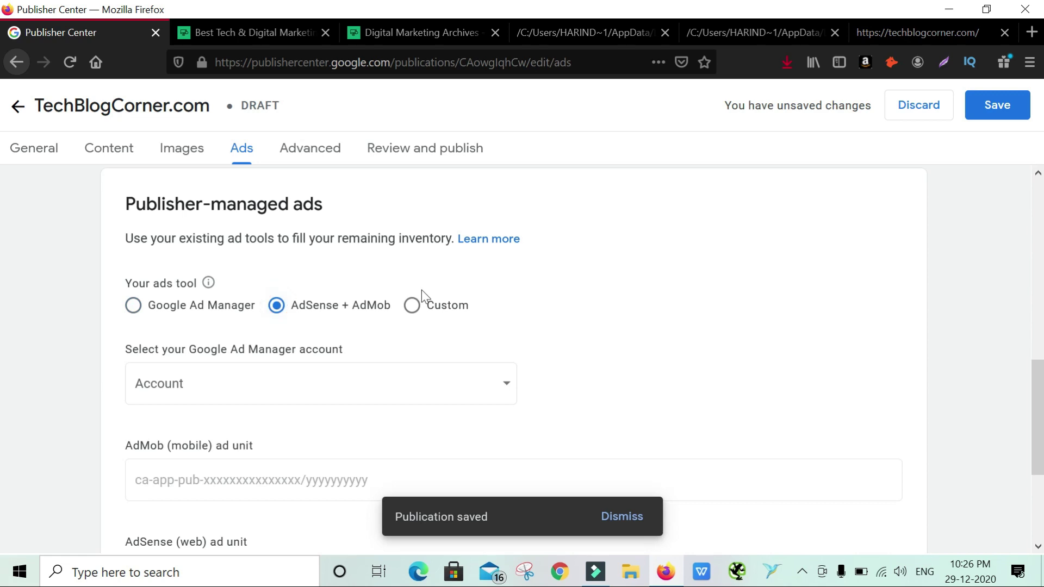
click(411, 306)
click(364, 315)
scroll(363, 318, down, 4)
scroll(356, 304, up, 4)
click(211, 322)
scroll(206, 337, up, 5)
click(161, 363)
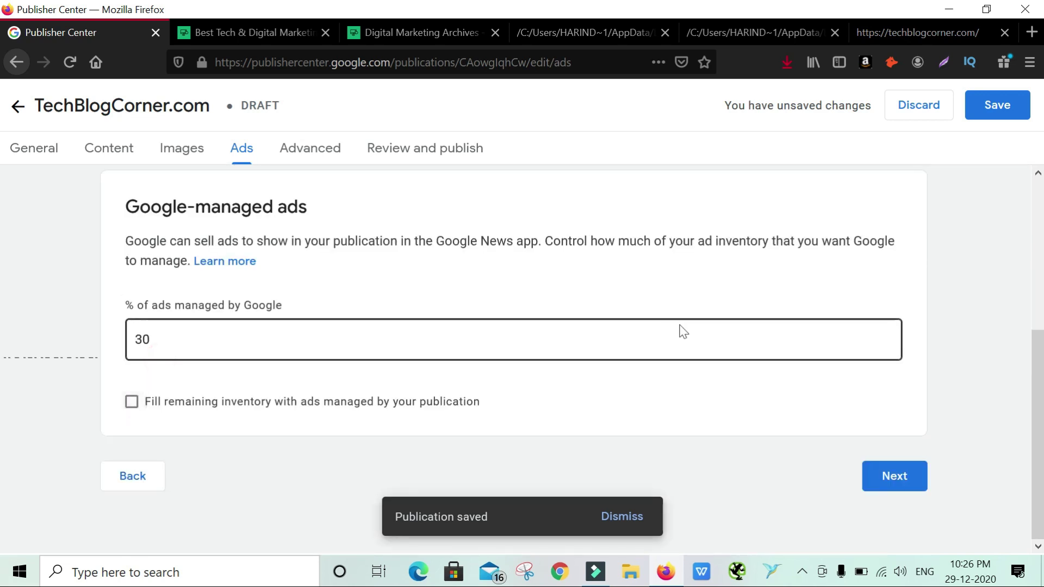
click(895, 476)
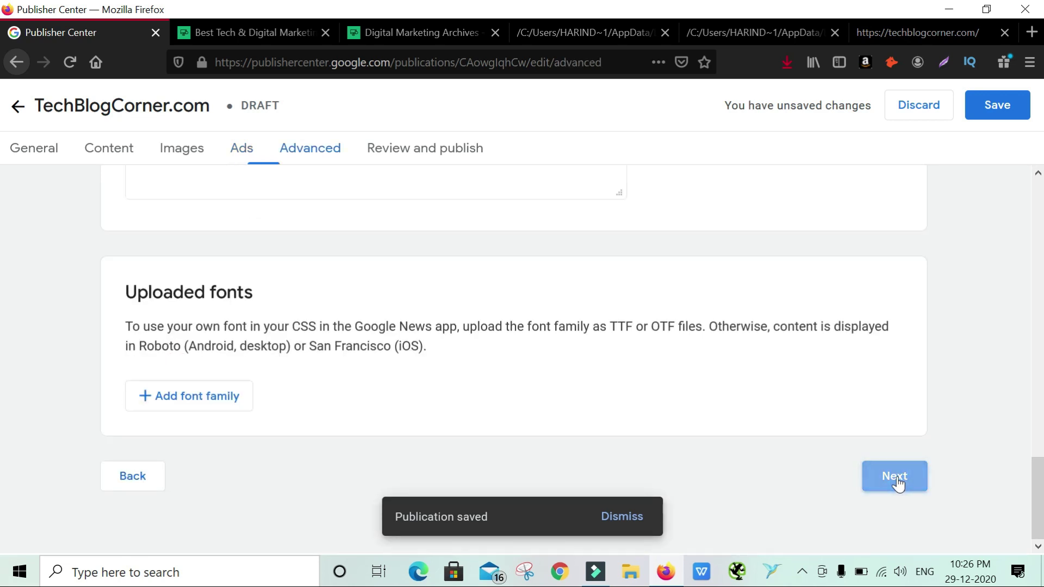
scroll(449, 361, down, 5)
scroll(447, 357, up, 8)
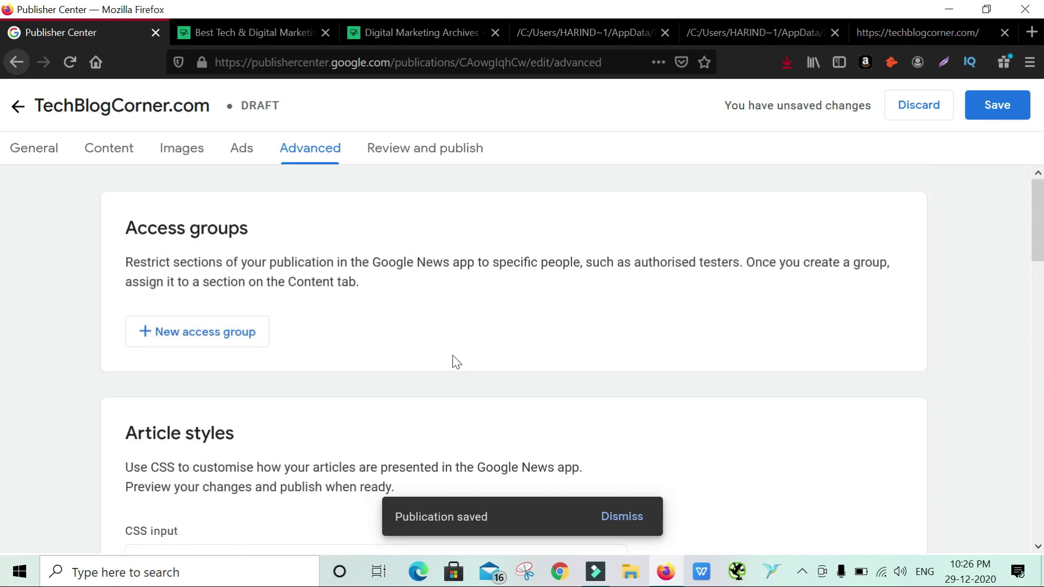
click(248, 338)
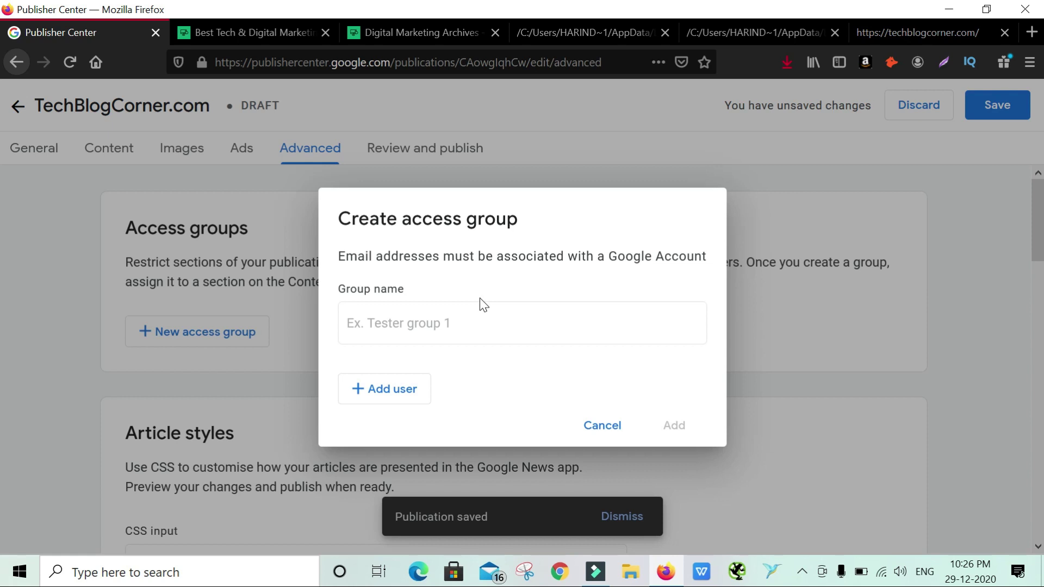
click(563, 324)
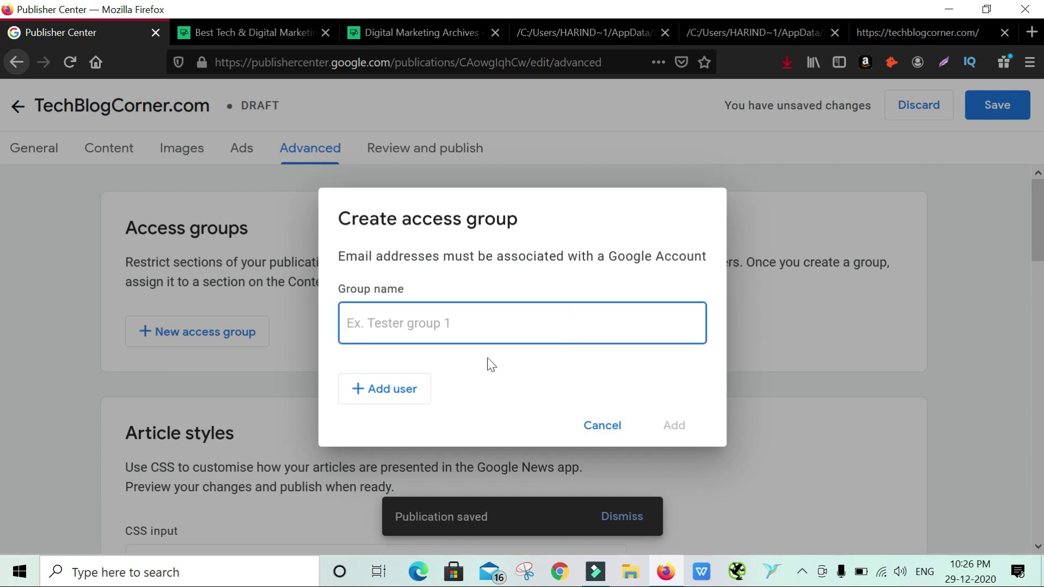
click(593, 438)
scroll(394, 373, down, 3)
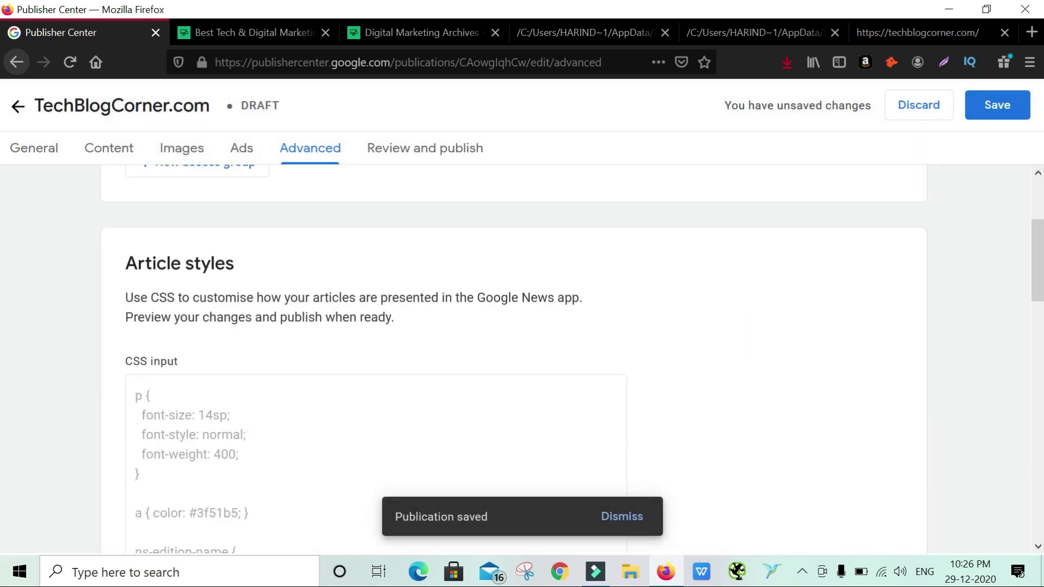
scroll(178, 252, down, 2)
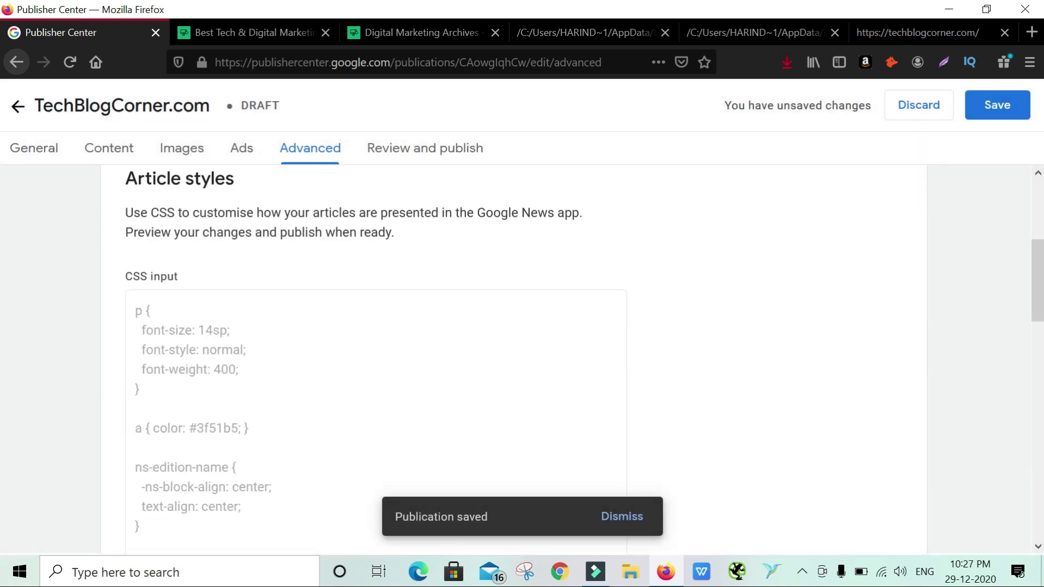
drag(123, 171, 256, 210)
drag(125, 212, 424, 239)
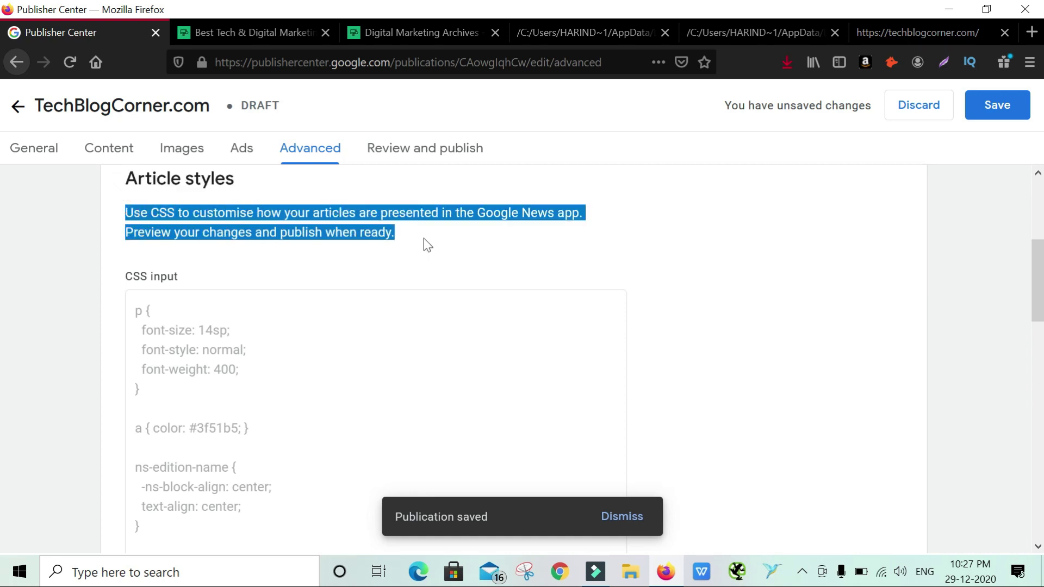
click(423, 242)
scroll(677, 310, down, 4)
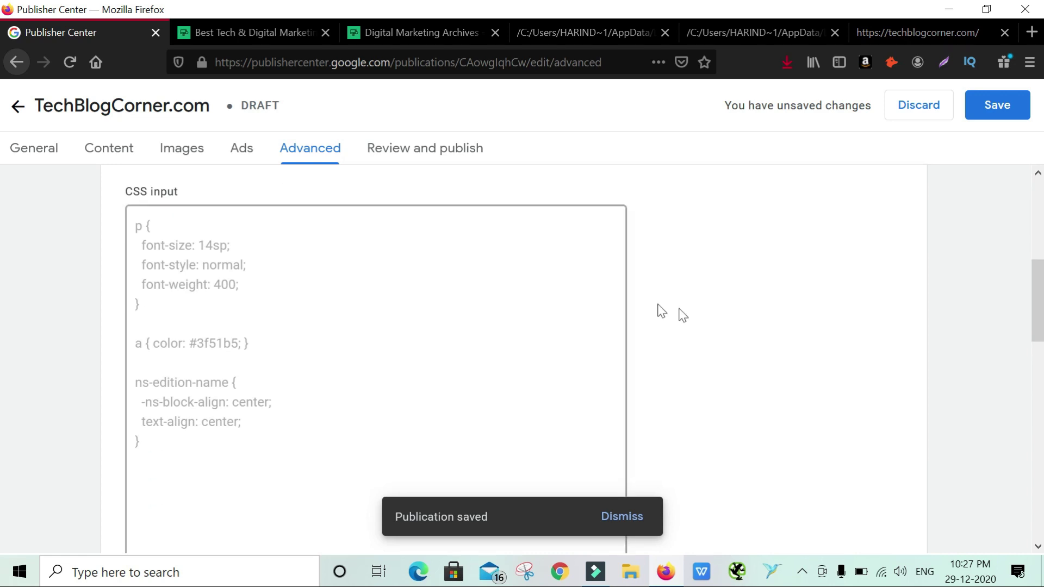
scroll(683, 315, down, 5)
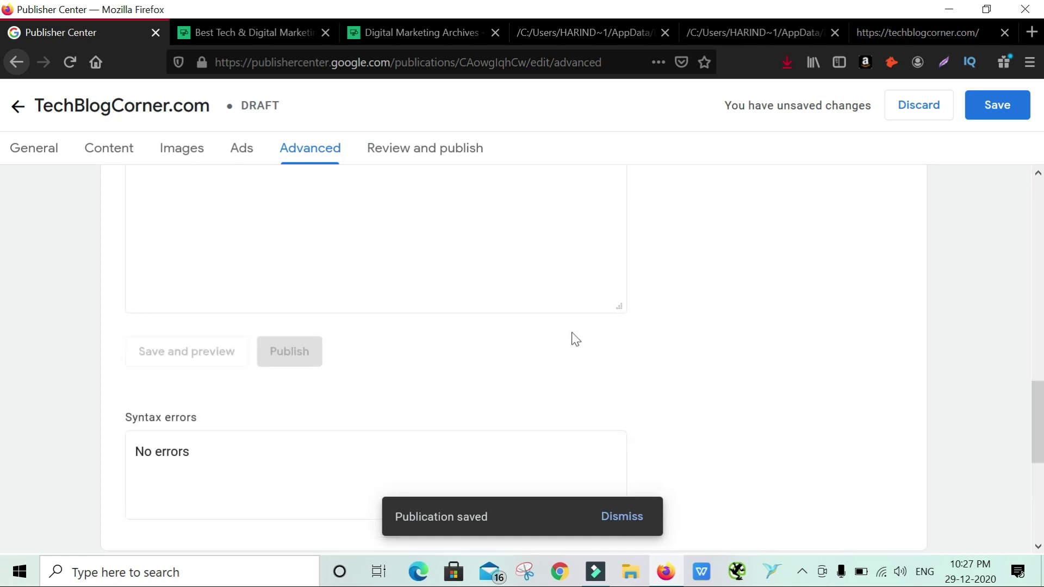
scroll(301, 321, up, 3)
scroll(301, 321, down, 3)
scroll(751, 341, down, 3)
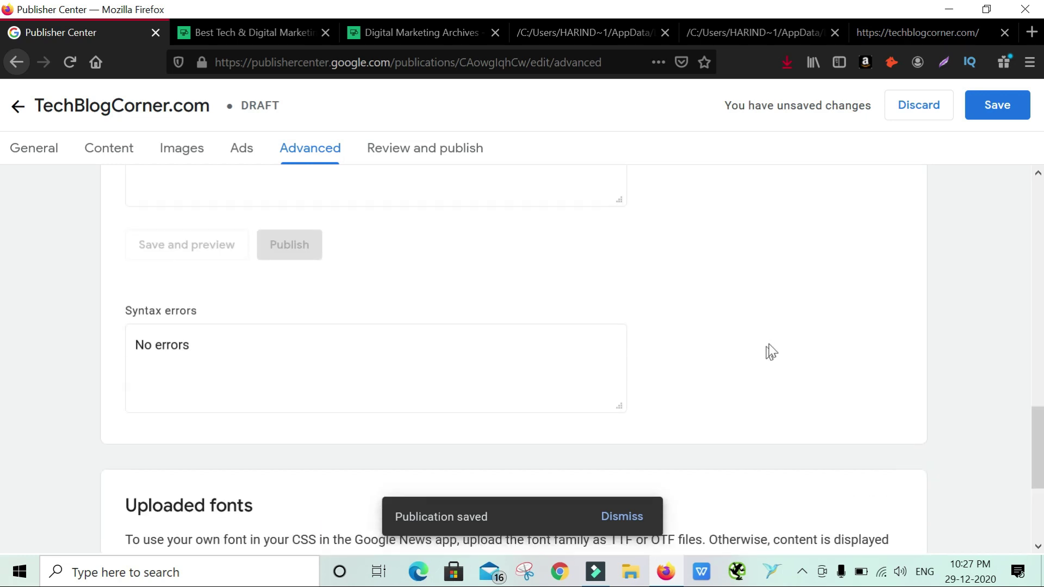
scroll(768, 349, down, 3)
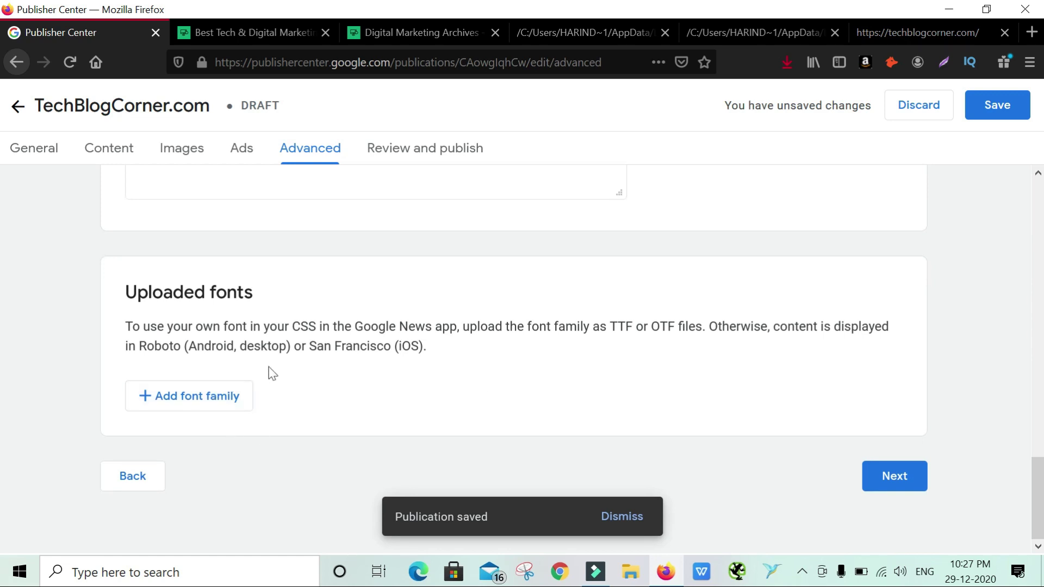
Read the Uploaded fonts description, noting the default Roboto and San Francisco fonts
drag(165, 346, 259, 326)
click(386, 373)
drag(139, 347, 419, 346)
click(493, 379)
Check the Add font family dialog's accepted file types, close it without uploading, and continue
click(223, 402)
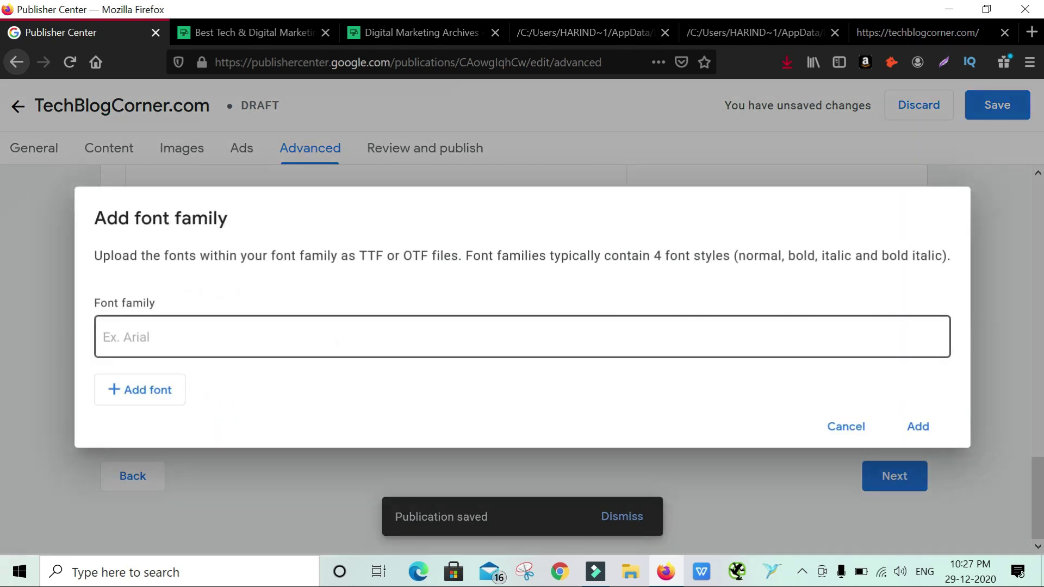
drag(459, 255, 367, 256)
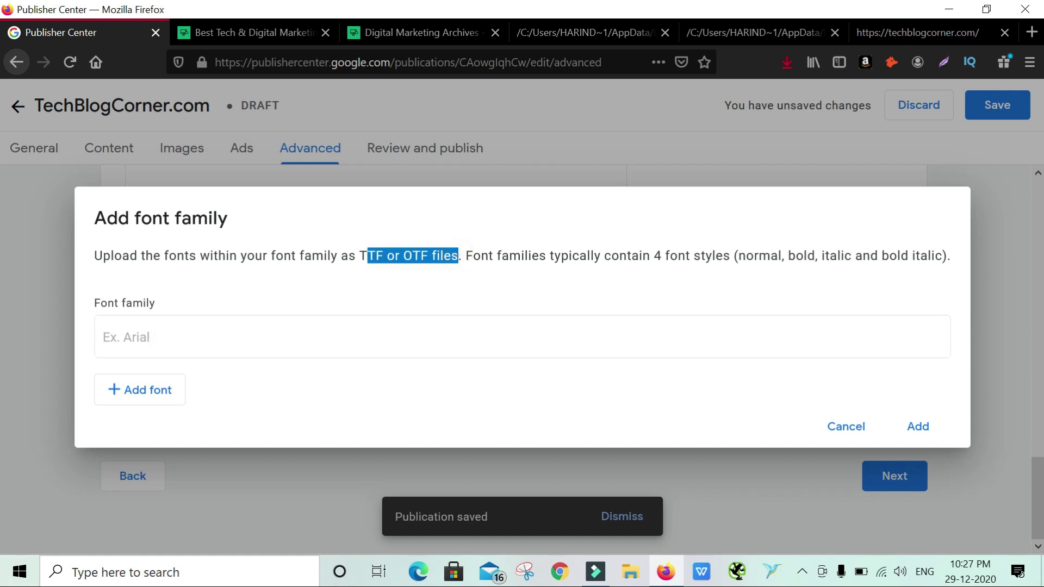
click(537, 294)
click(856, 432)
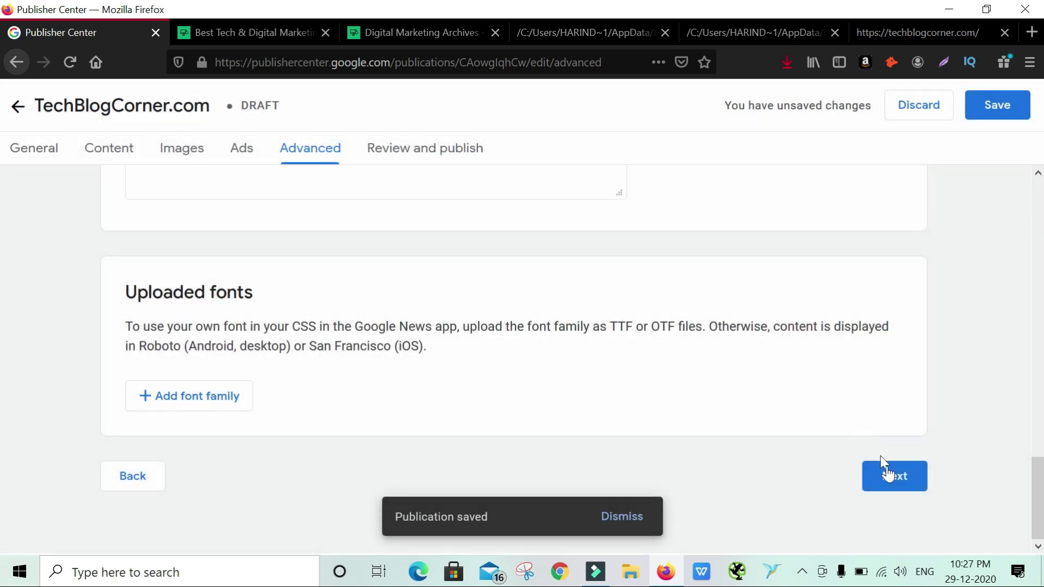
click(894, 476)
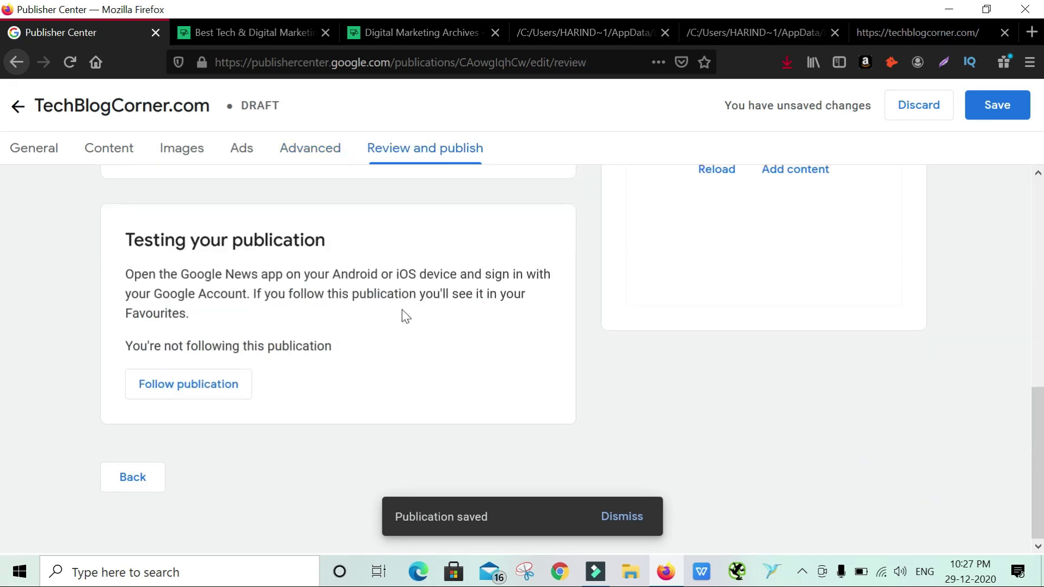
Scroll through the Review and publish status table and section preview
scroll(402, 309, up, 10)
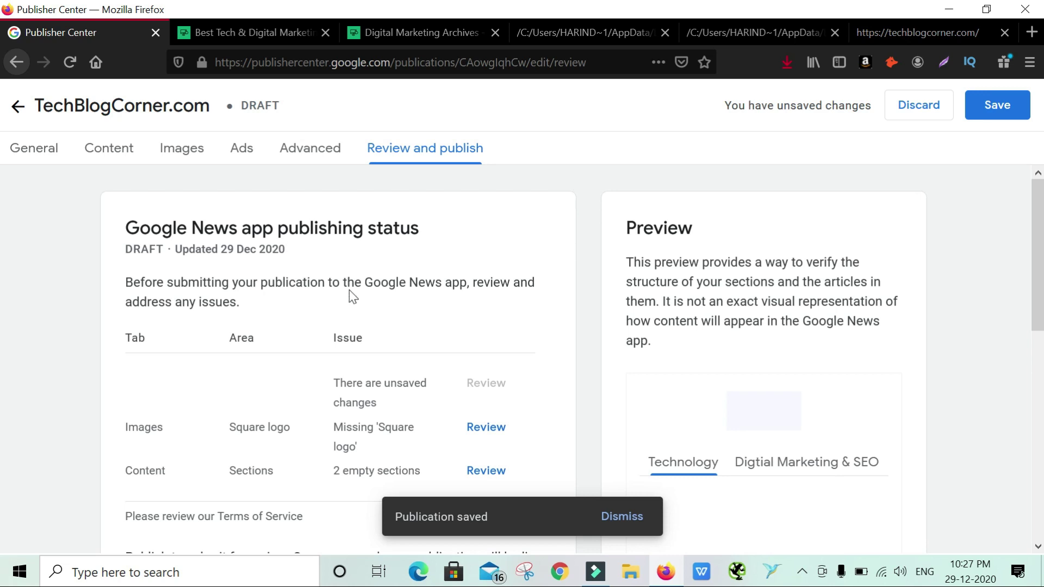
scroll(359, 305, down, 2)
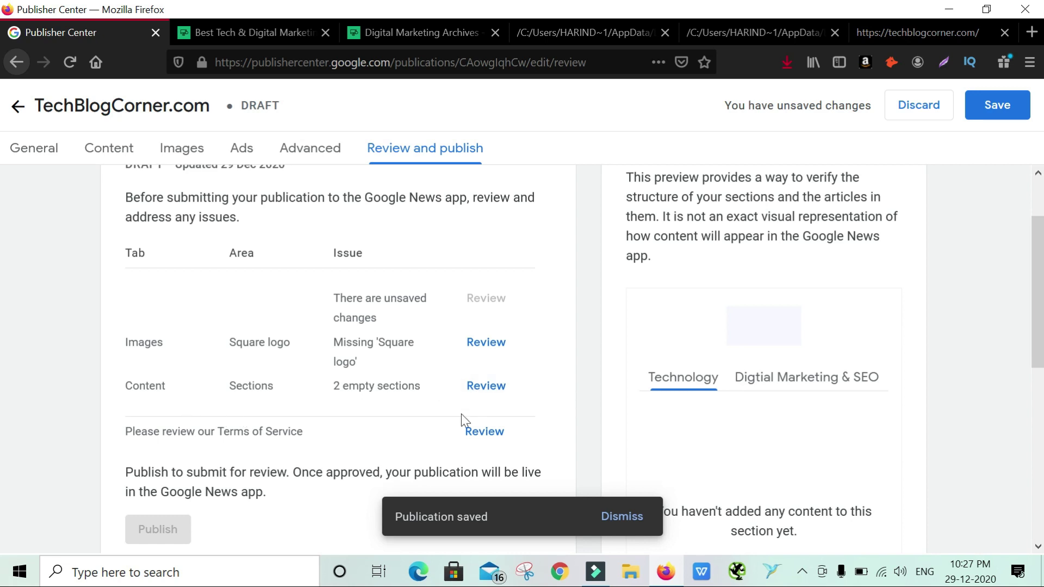
scroll(445, 417, down, 3)
Open the Terms of Service and read through the Google News Publisher Agreement
click(480, 353)
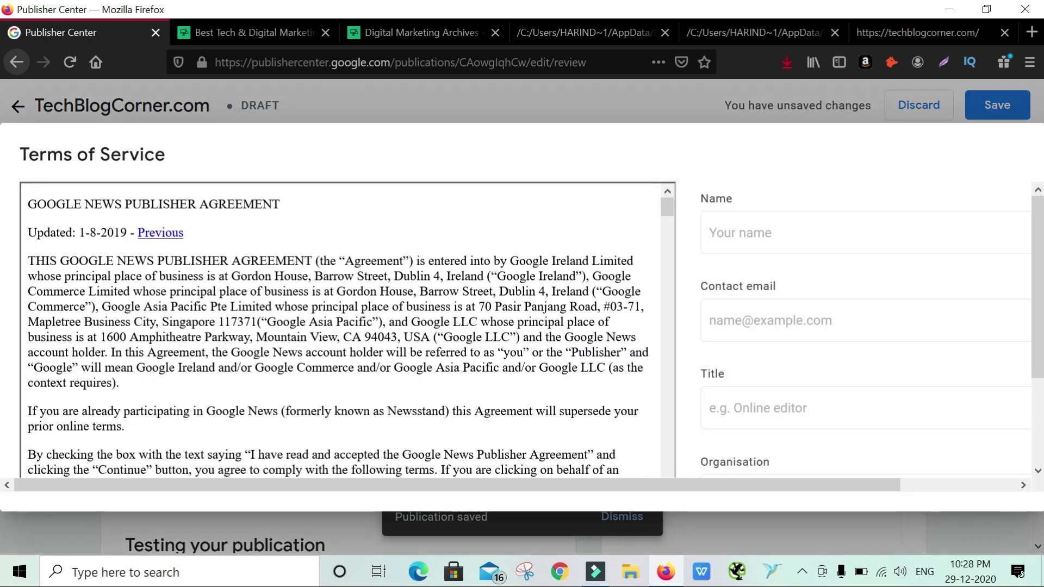
drag(668, 206, 670, 472)
scroll(671, 472, down, 15)
scroll(742, 269, down, 2)
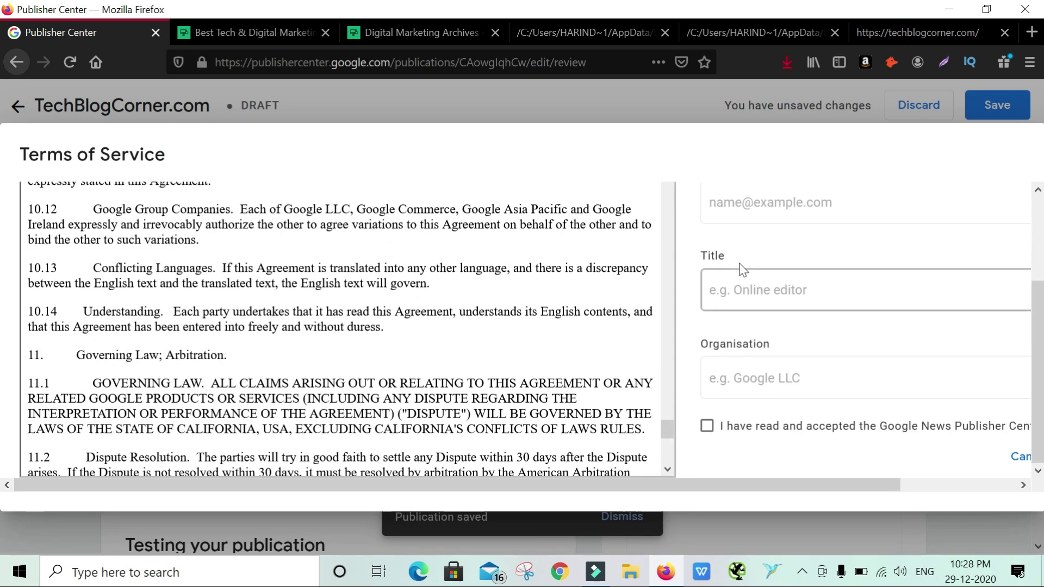
scroll(609, 339, down, 10)
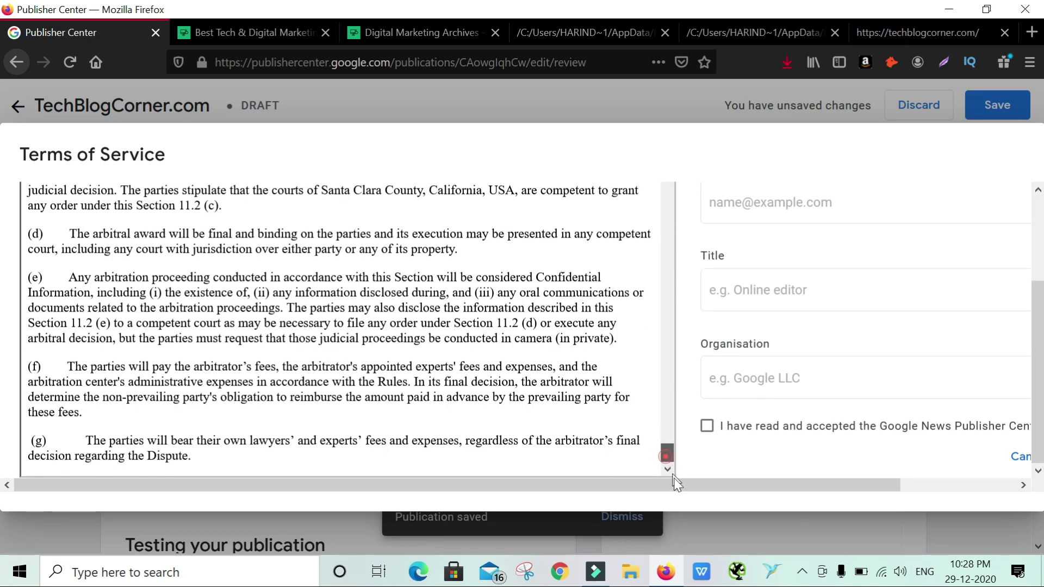
scroll(811, 247, up, 2)
Enter the signer's name and contact email, title Founder, organisation TechBlogCorner.com, accept, and submit
click(812, 235)
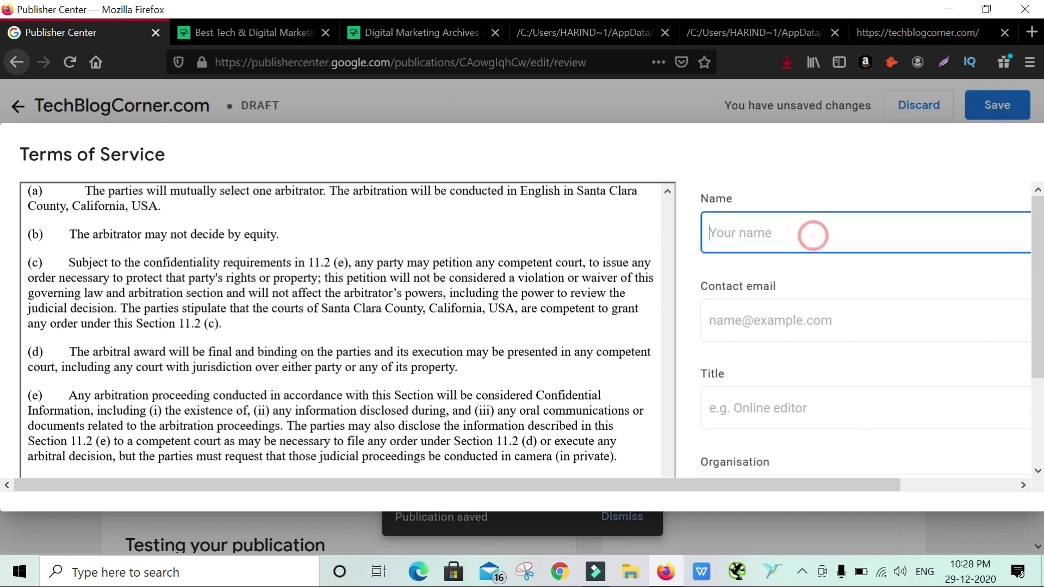
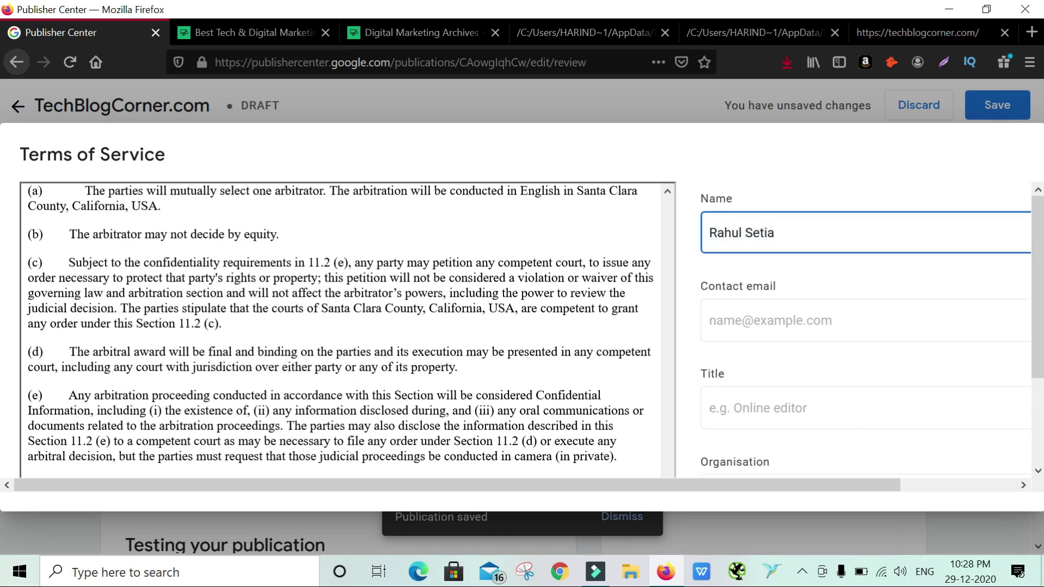
key(Tab)
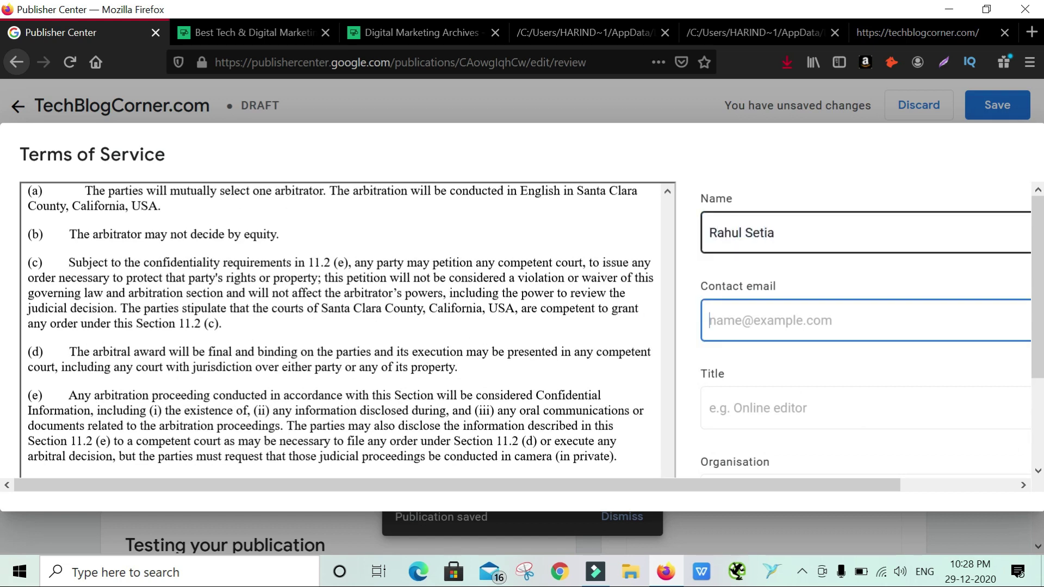
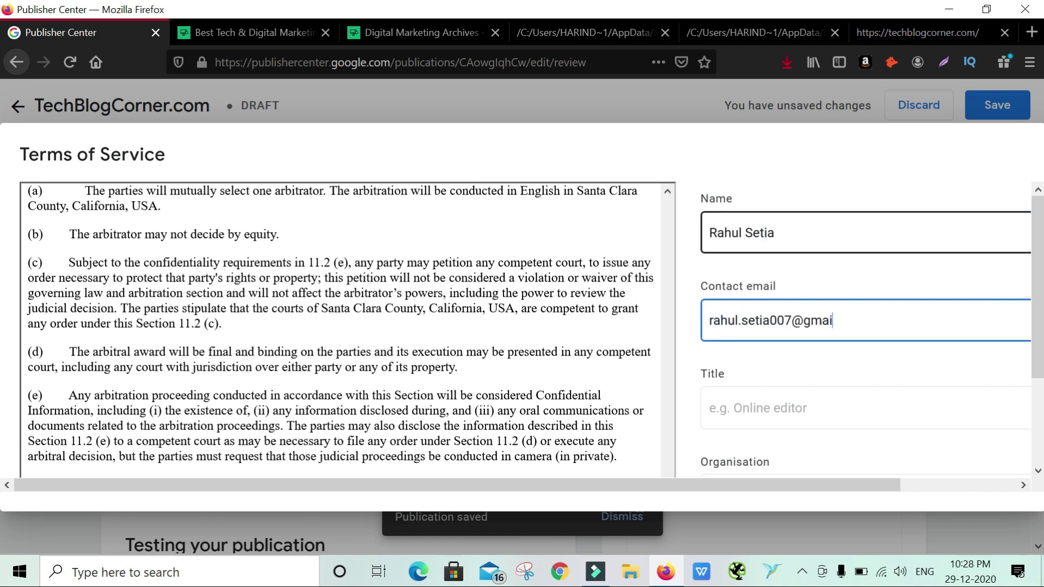
key(Tab)
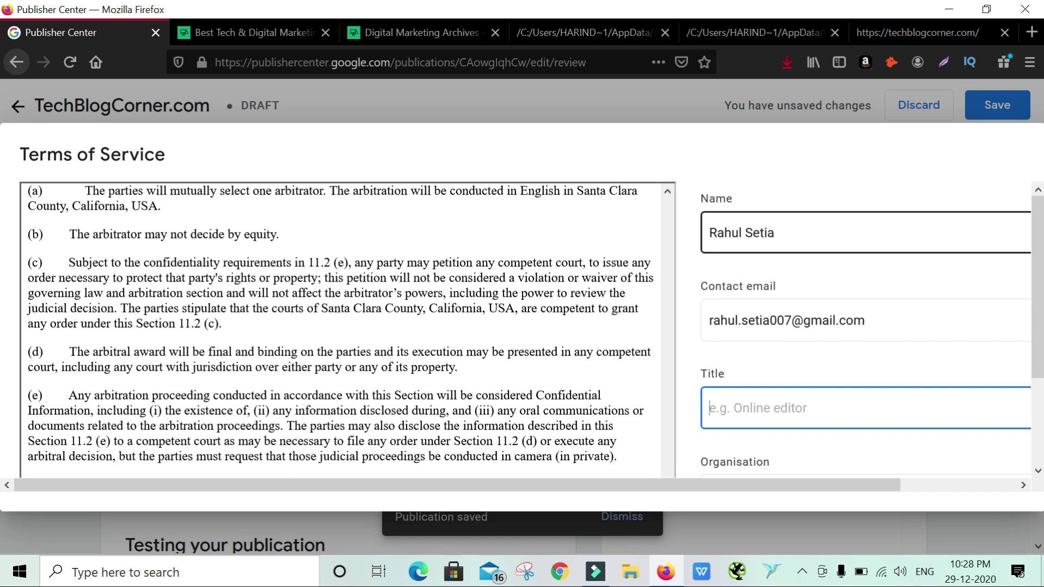
text(F)
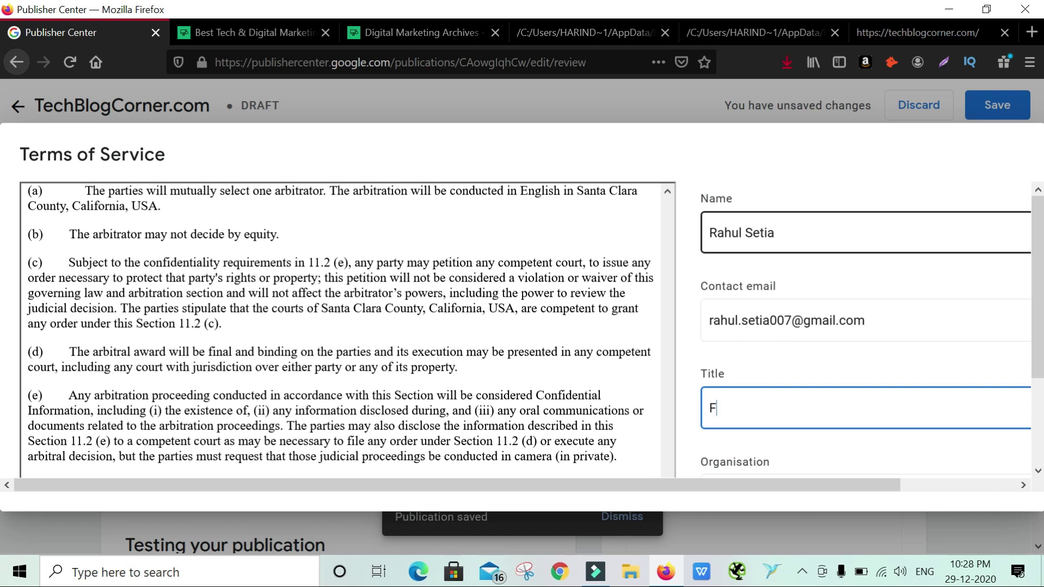
text(ounder)
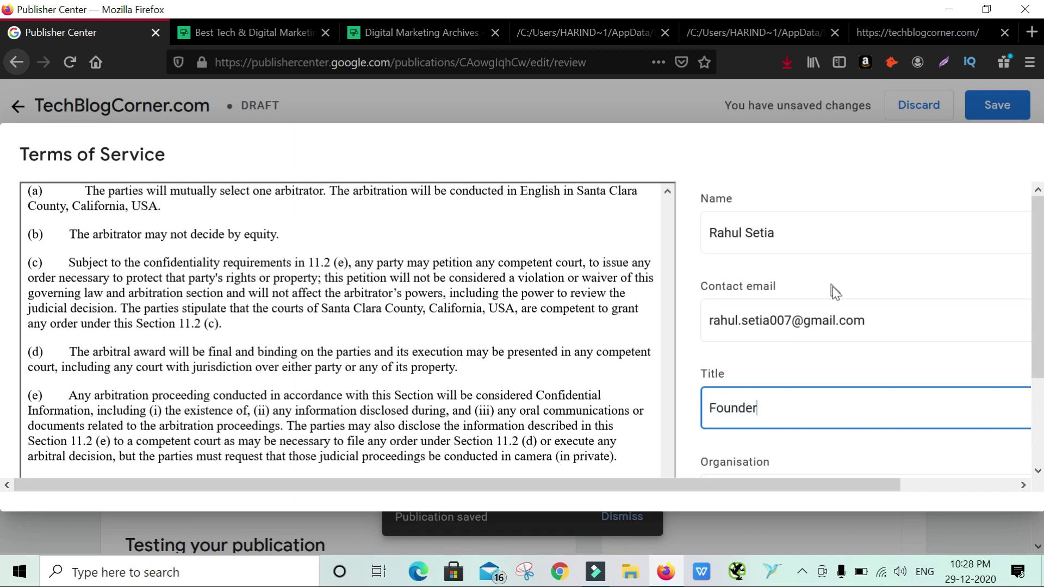
scroll(837, 315, down, 2)
click(832, 376)
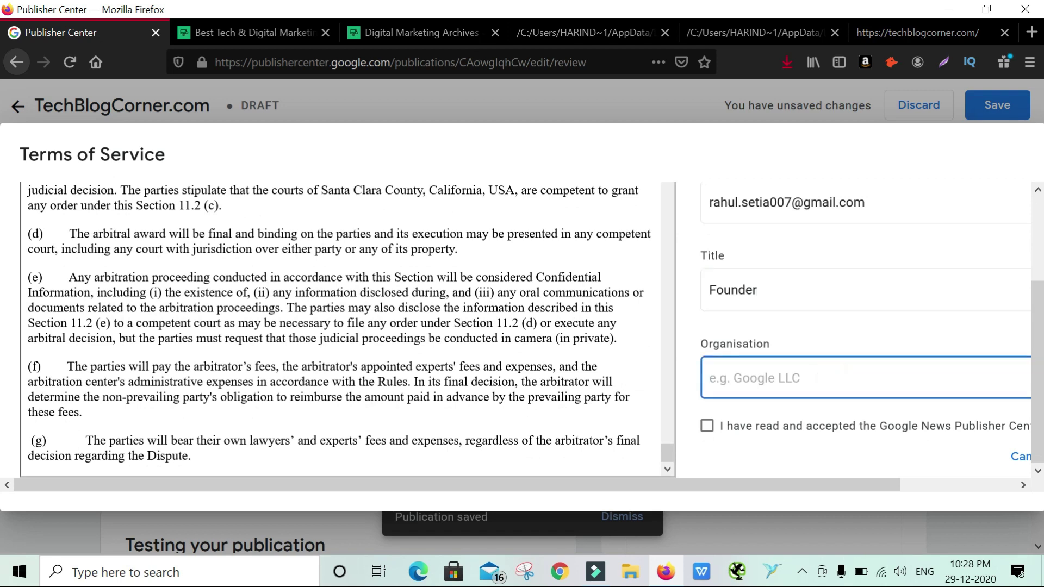
text(TechBlogCorner.com)
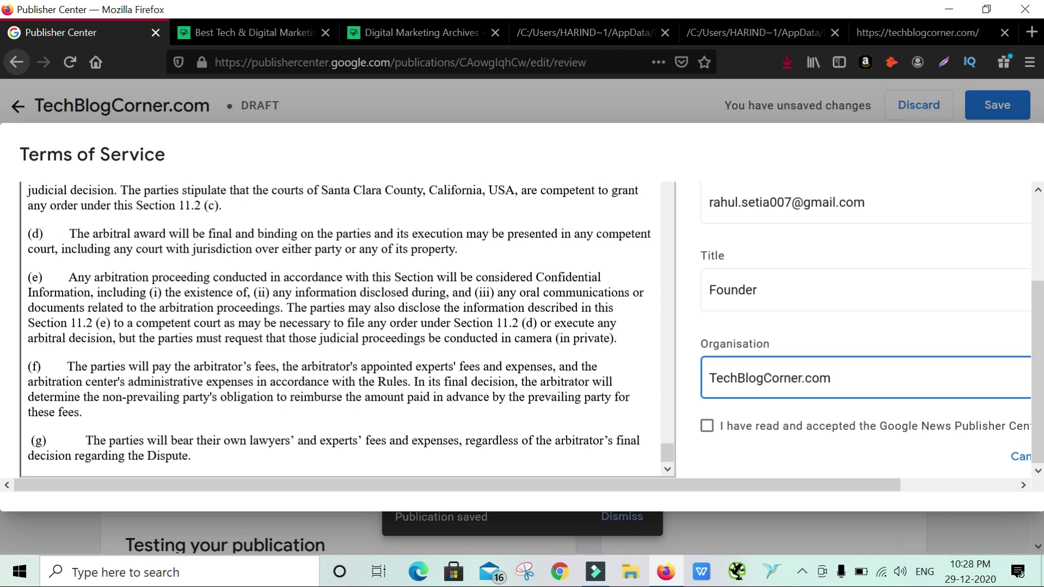
click(802, 430)
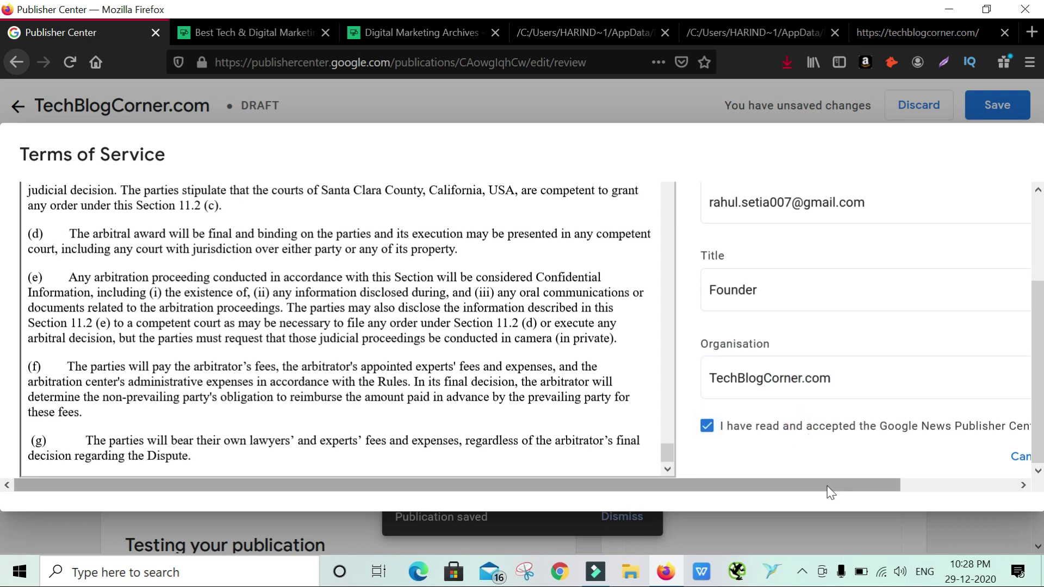
drag(827, 484, 984, 484)
click(995, 456)
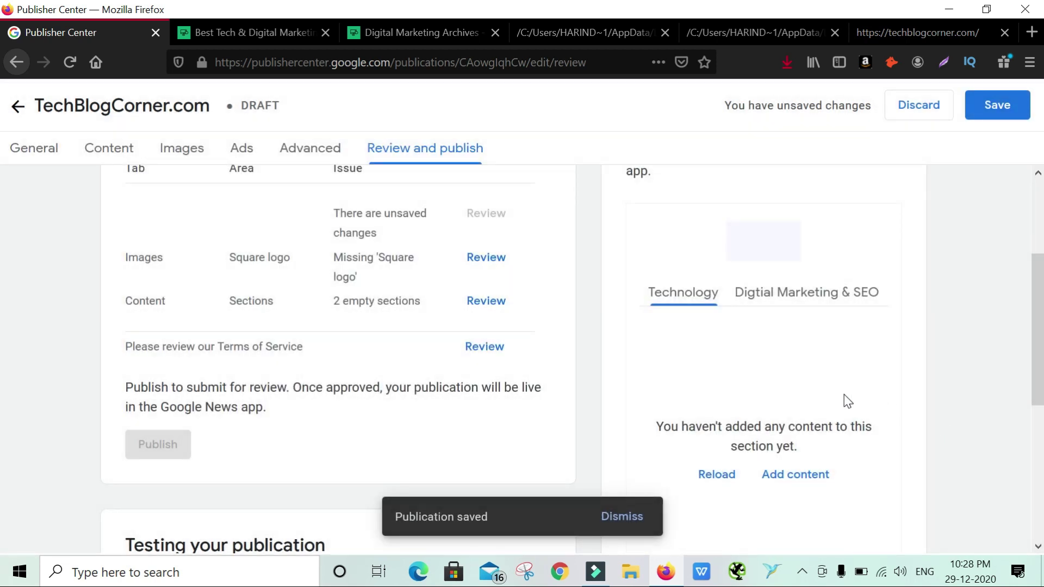
Reload the Review and publish preview to try loading the feed articles
click(727, 480)
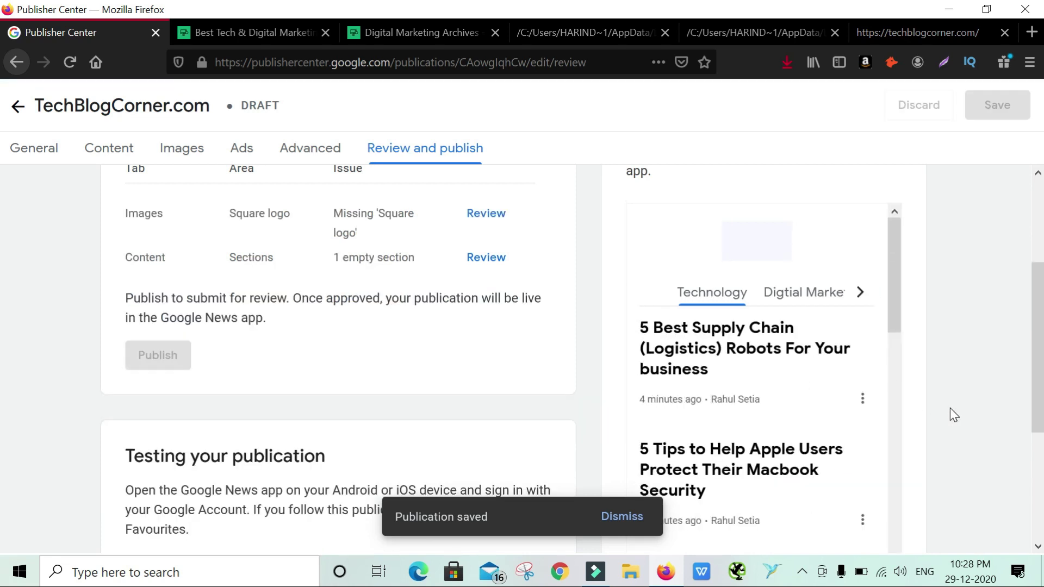
scroll(869, 386, down, 3)
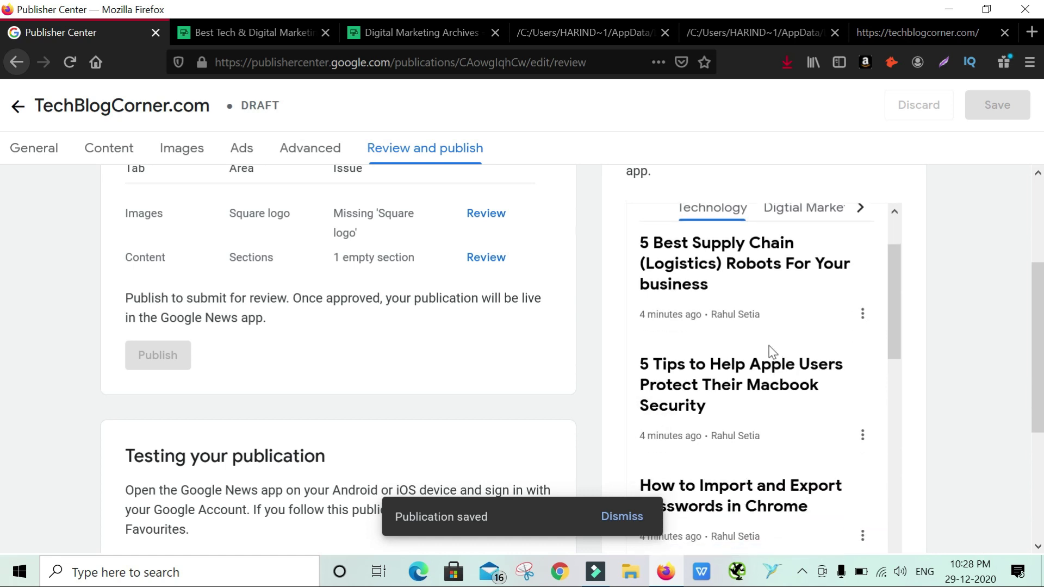
scroll(772, 351, up, 6)
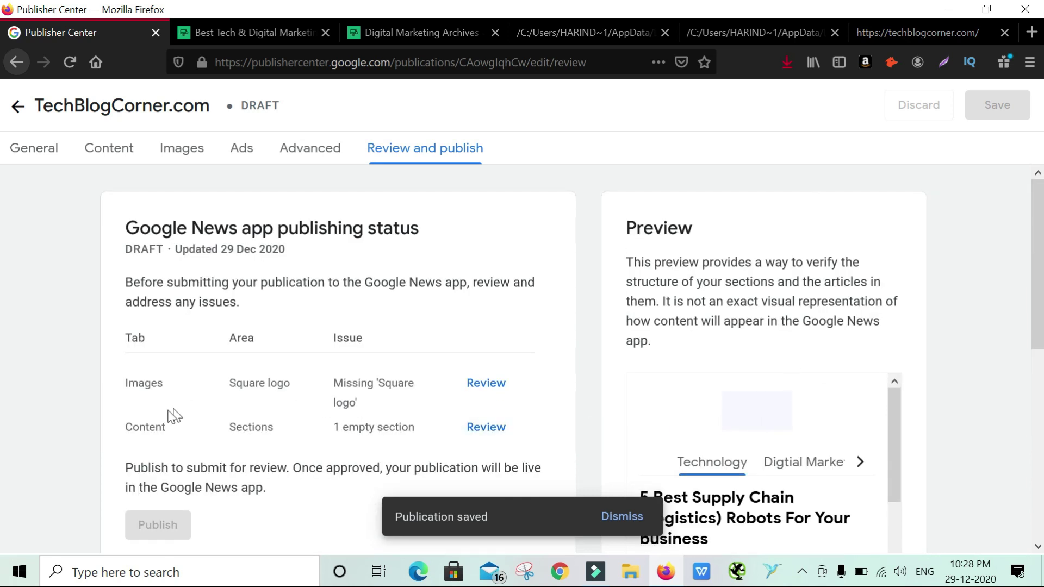
drag(144, 383, 187, 391)
scroll(837, 438, down, 3)
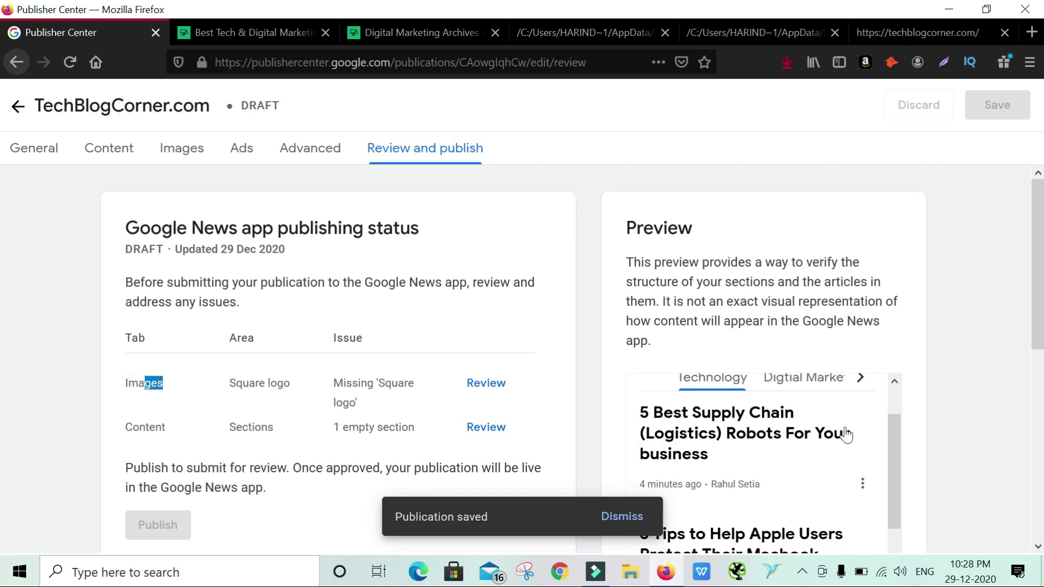
scroll(998, 363, down, 2)
scroll(833, 353, up, 2)
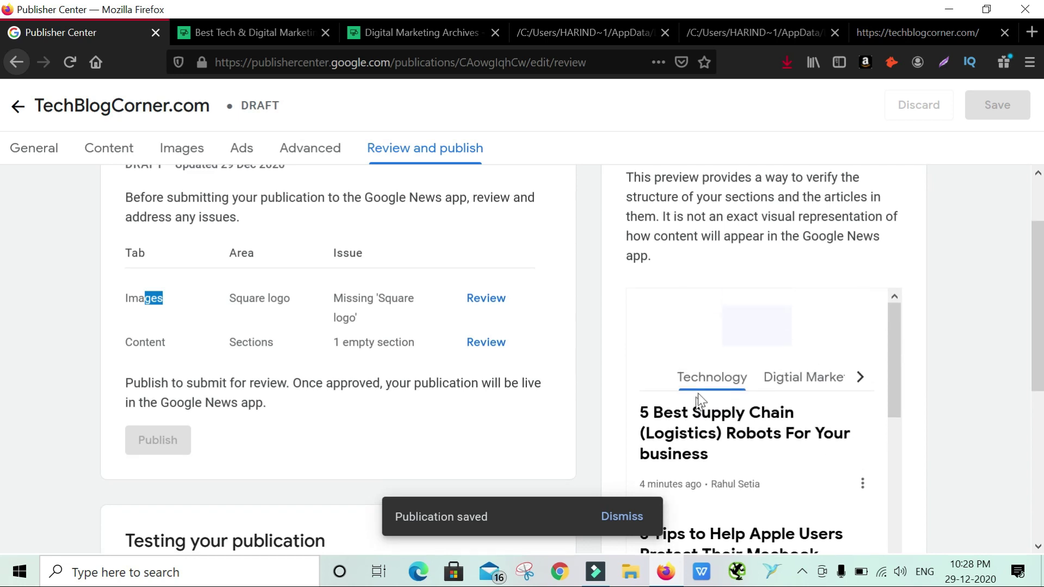
Switch the preview to the Digtial Marketing & SEO section and reload its articles
click(794, 380)
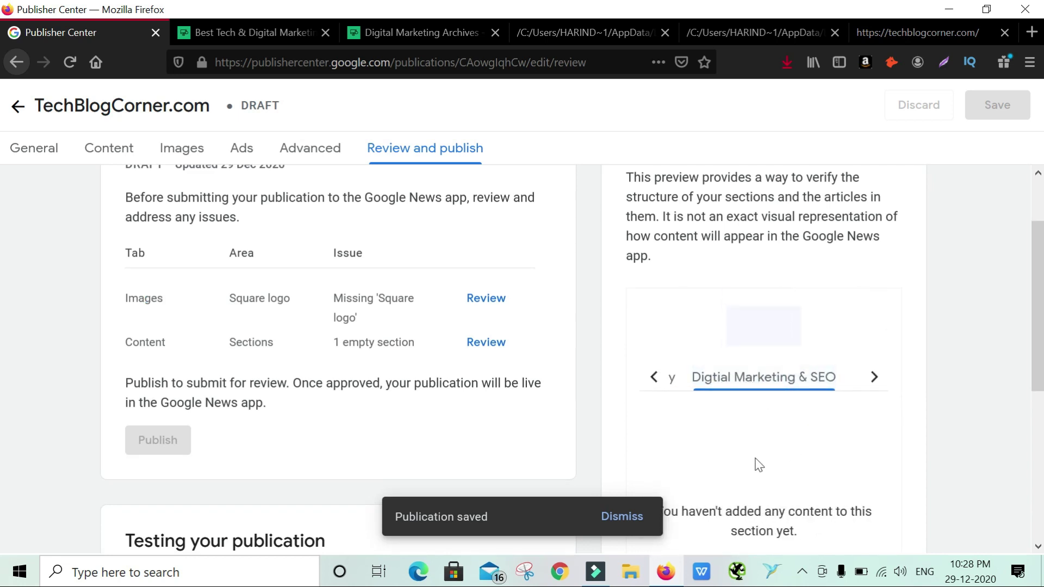
scroll(763, 462, down, 3)
click(716, 393)
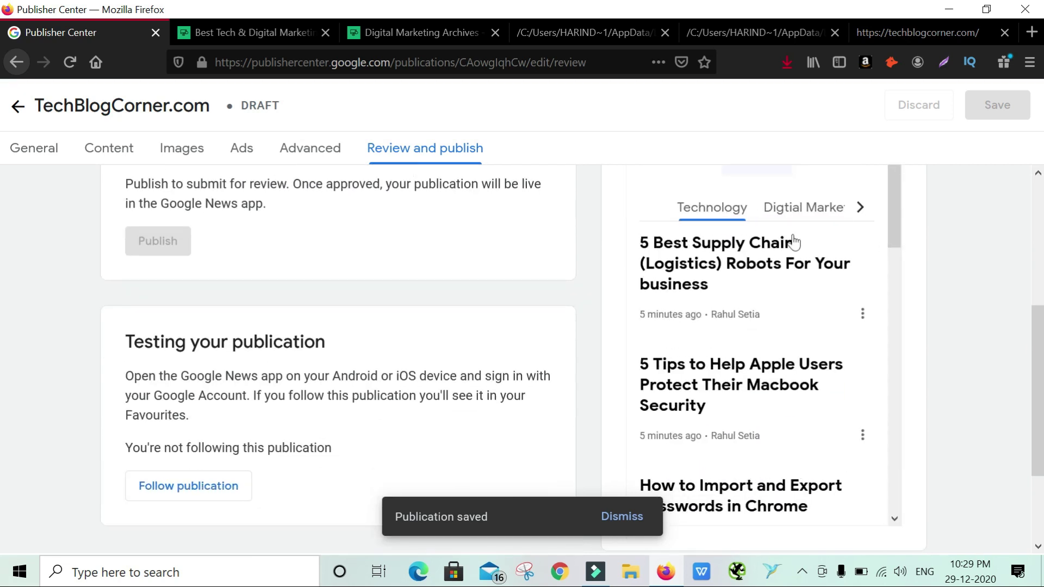
click(805, 212)
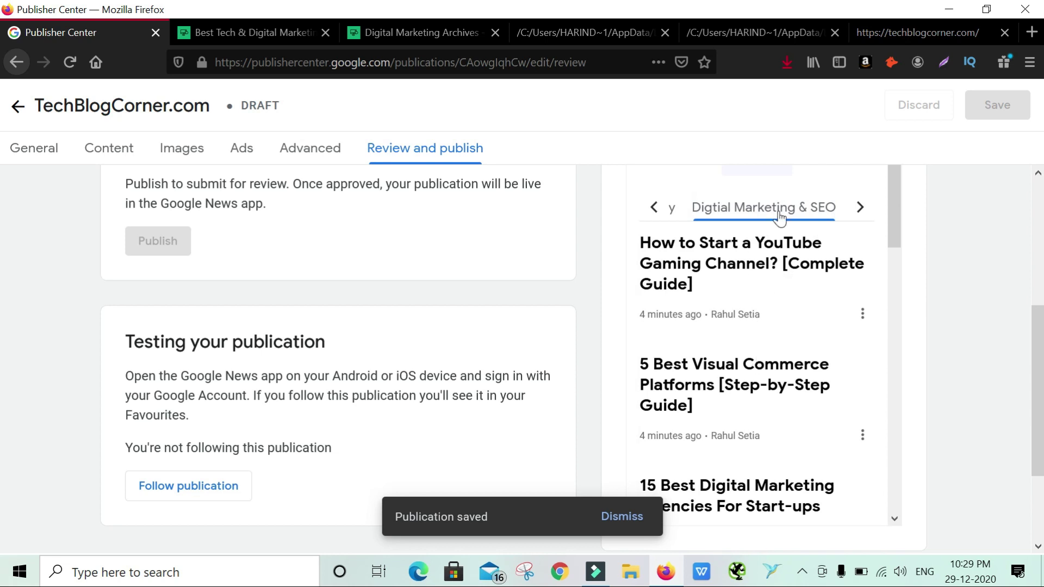
scroll(717, 390, down, 8)
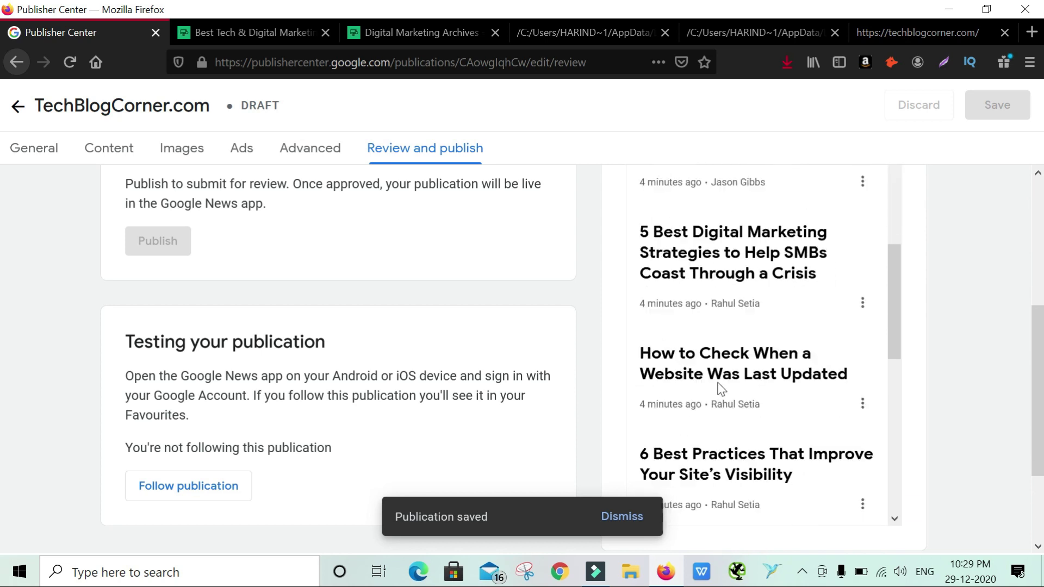
scroll(718, 390, down, 6)
scroll(720, 390, up, 14)
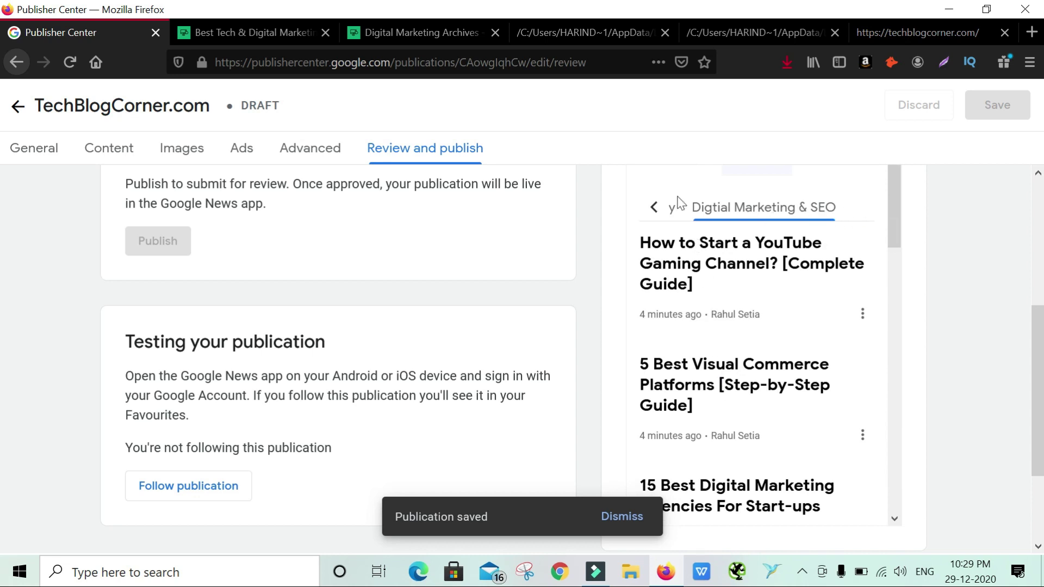
Go back from the preview toward the Technology section and the content sections
click(654, 209)
click(654, 209)
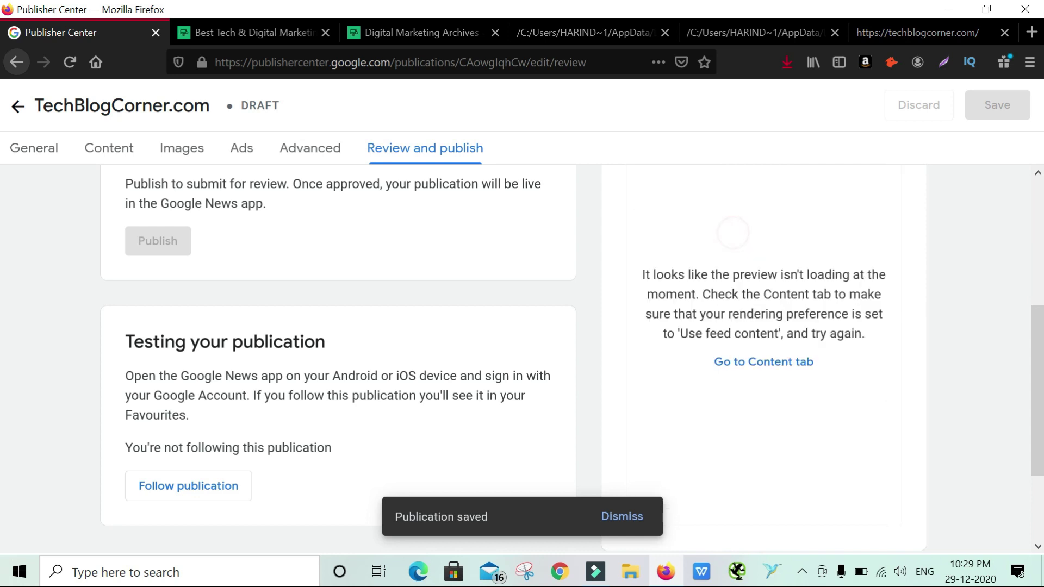
scroll(783, 388, up, 5)
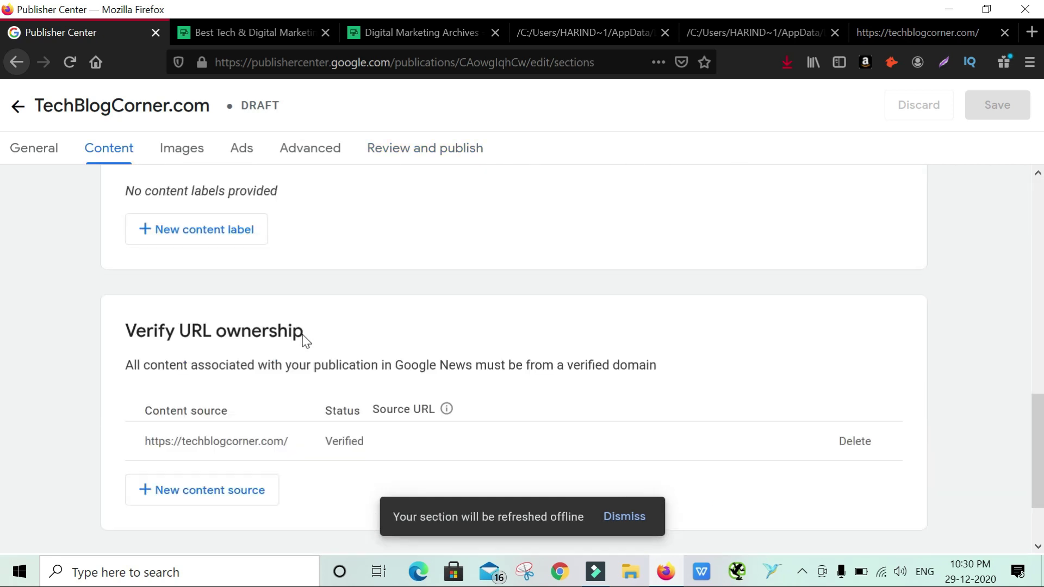
scroll(368, 353, up, 10)
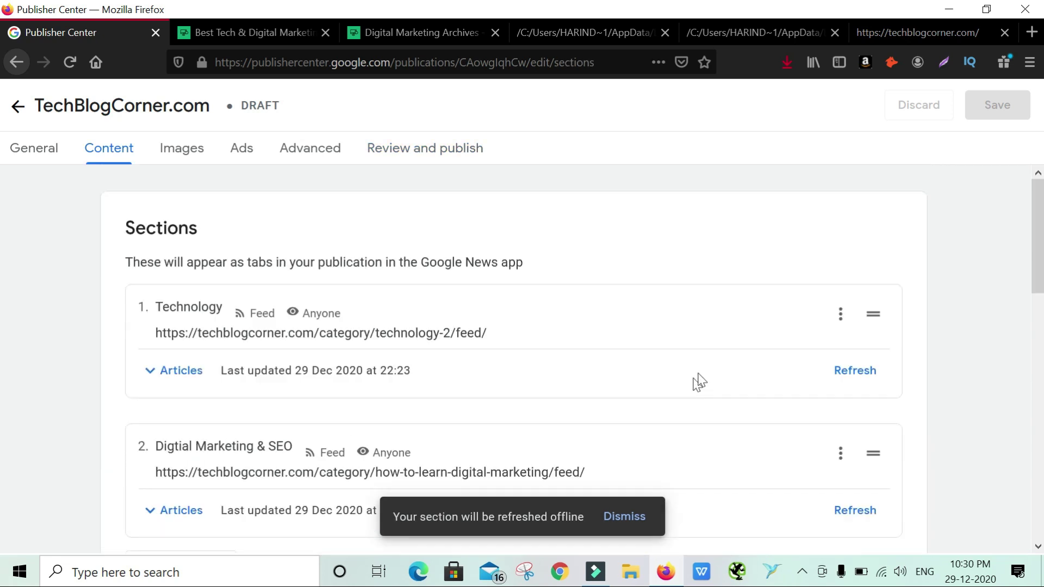
Set the Technology feed to use feed content instead of AMP
click(841, 315)
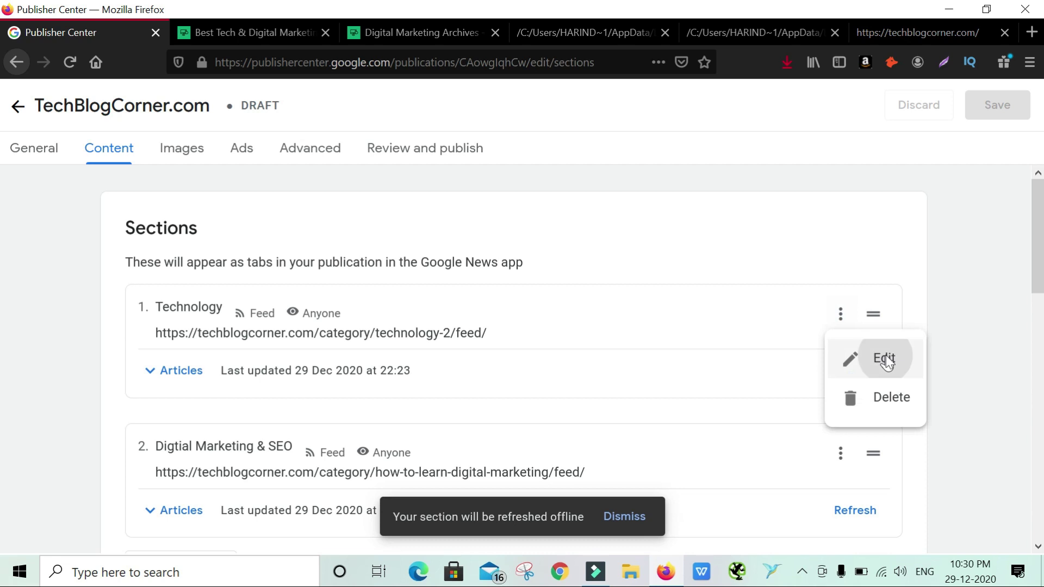
click(885, 354)
scroll(325, 395, down, 4)
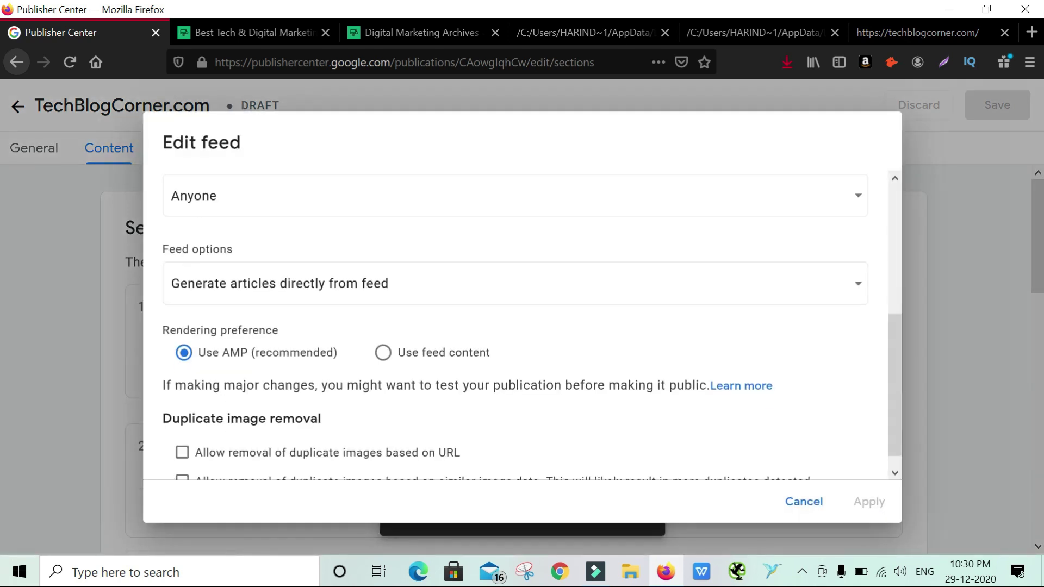
click(382, 353)
click(867, 502)
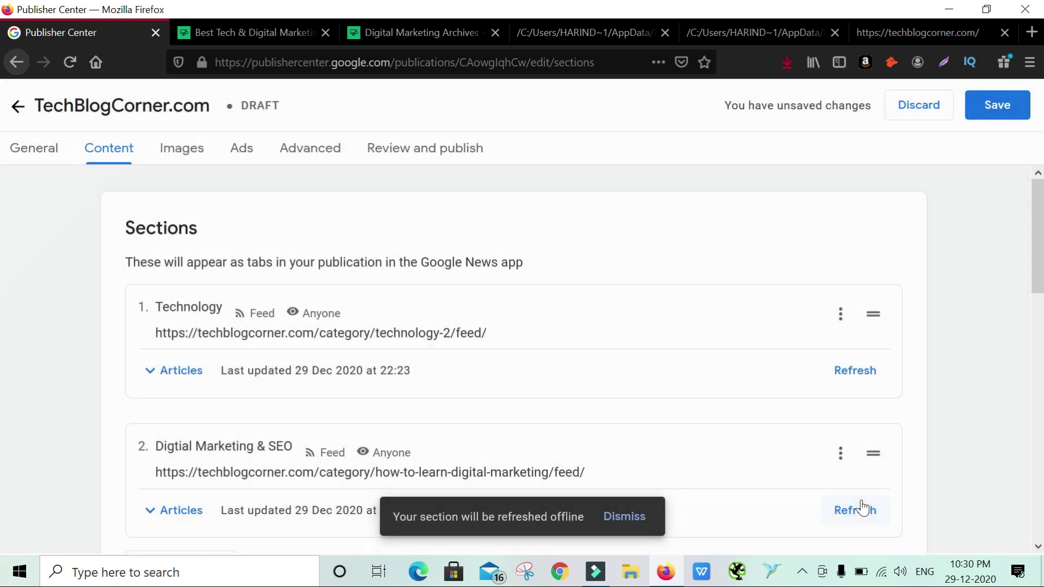
Set the Digtial Marketing & SEO feed to use feed content, then save the publication
scroll(773, 436, down, 3)
click(837, 291)
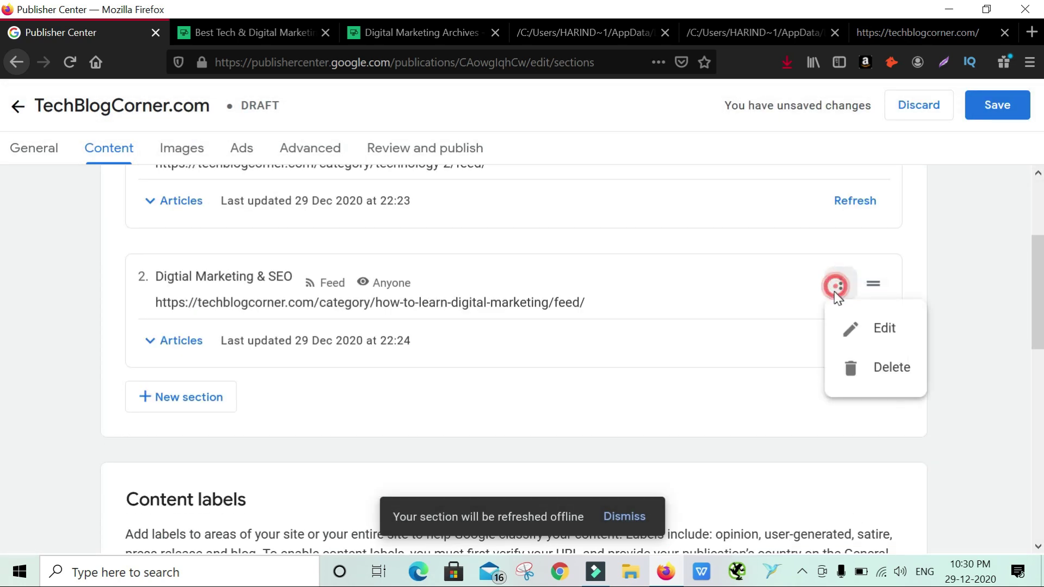
click(865, 328)
scroll(455, 406, down, 5)
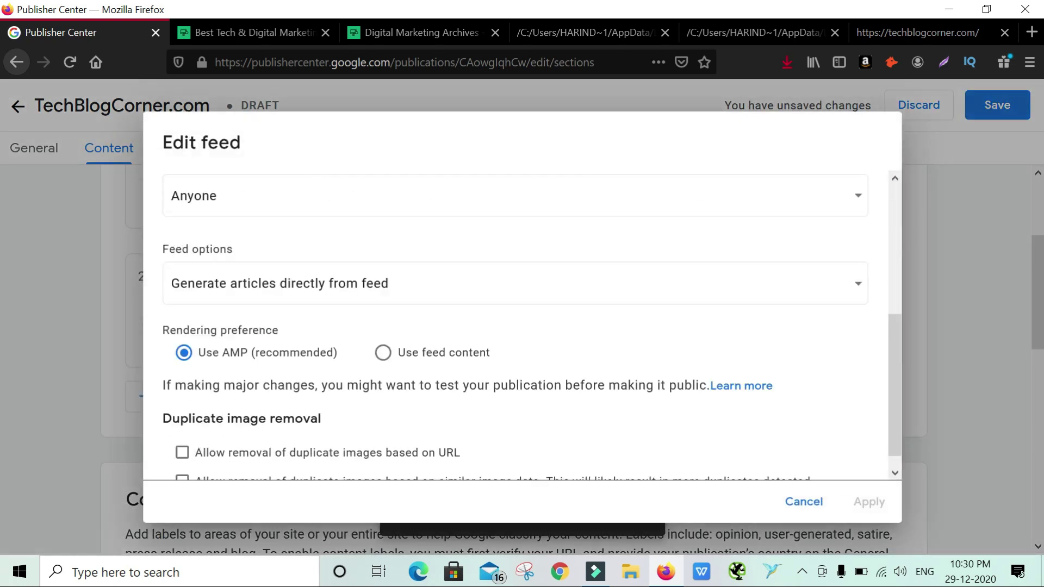
click(443, 358)
click(868, 501)
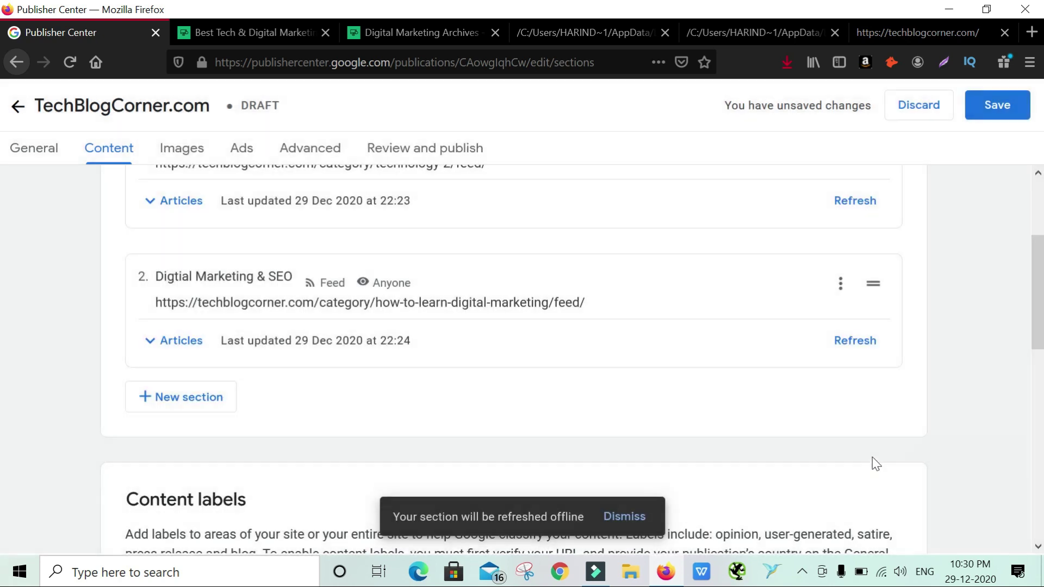
click(987, 109)
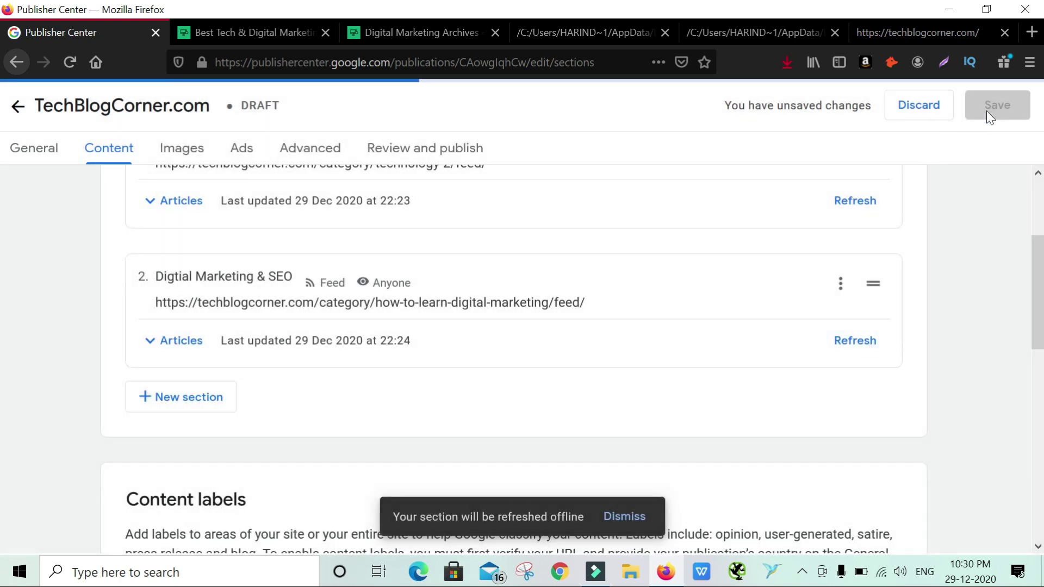
click(432, 157)
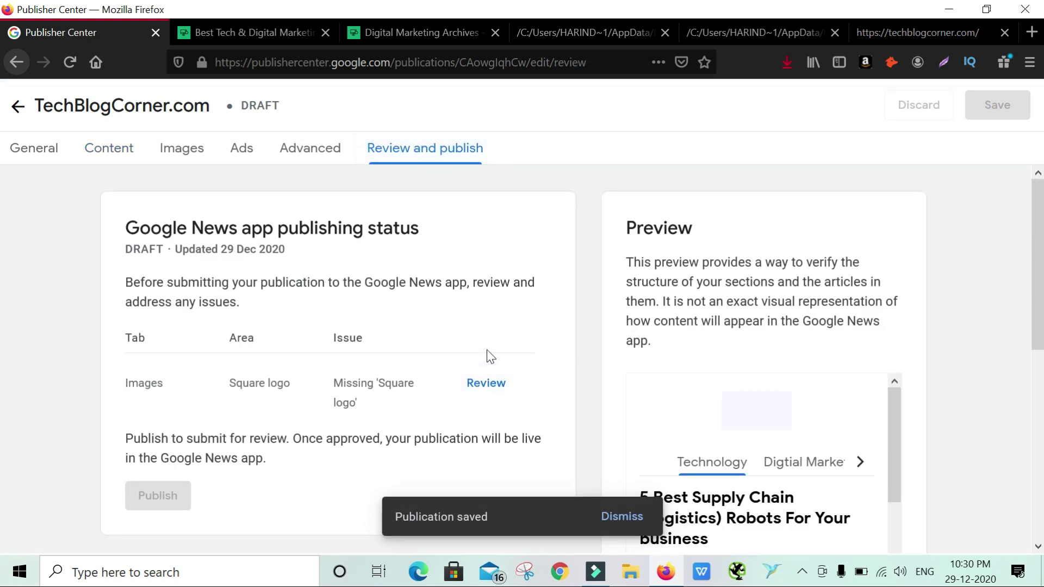
Preview the Digtial Marketing & SEO section and open the digital marketing strategies article
scroll(495, 364, down, 3)
scroll(722, 340, down, 4)
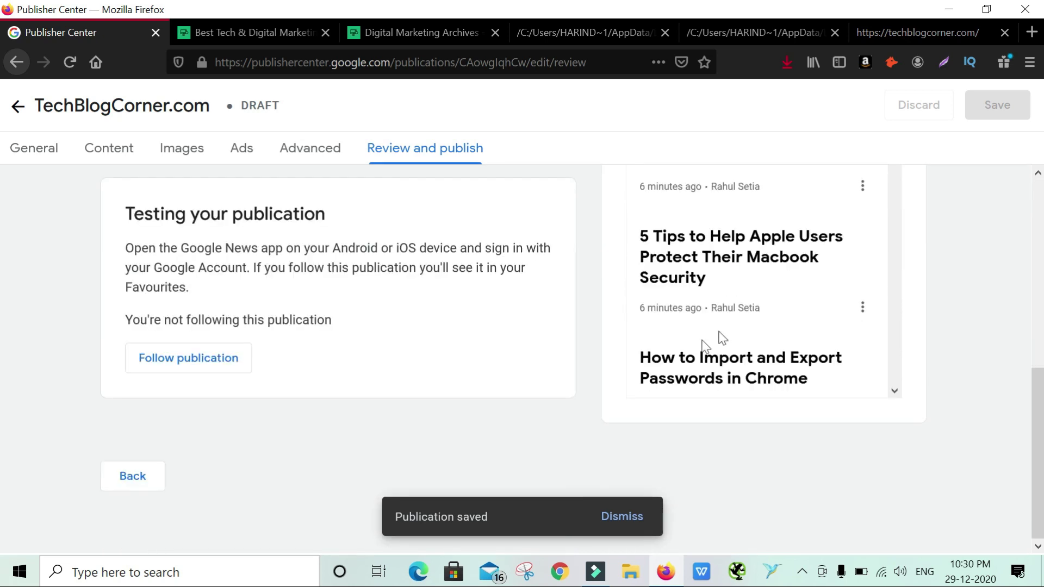
scroll(728, 326, up, 5)
click(787, 342)
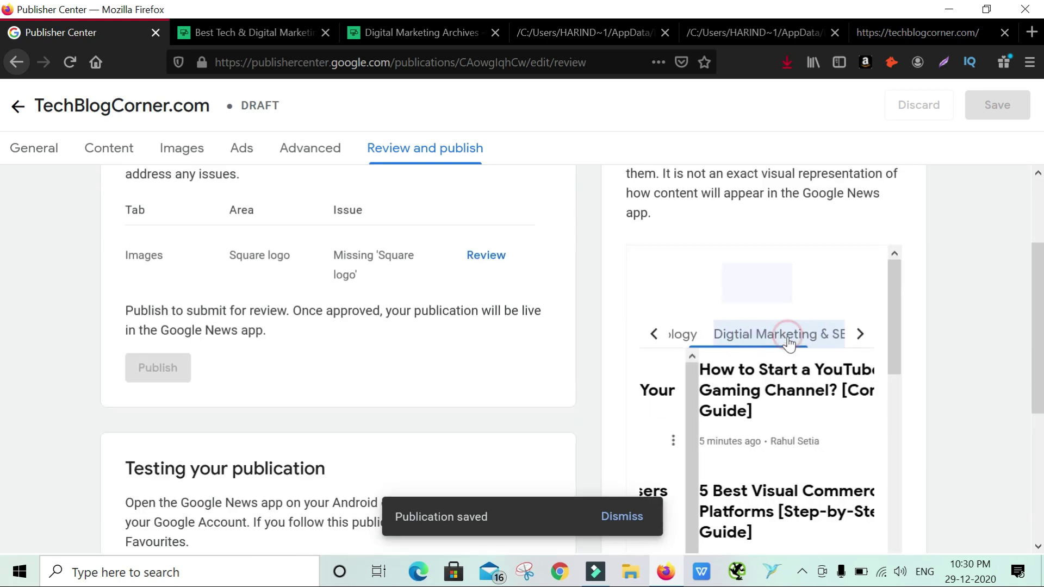
scroll(789, 350, down, 3)
scroll(795, 358, down, 4)
click(768, 330)
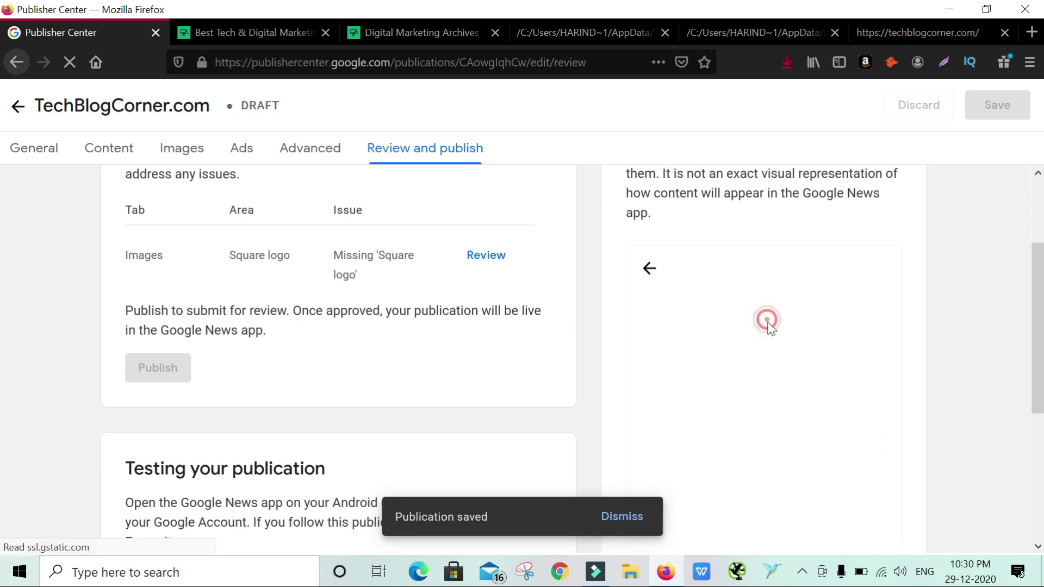
Read through the article preview, then go to the publication's Images settings
scroll(970, 295, down, 5)
scroll(823, 275, up, 2)
scroll(900, 282, down, 2)
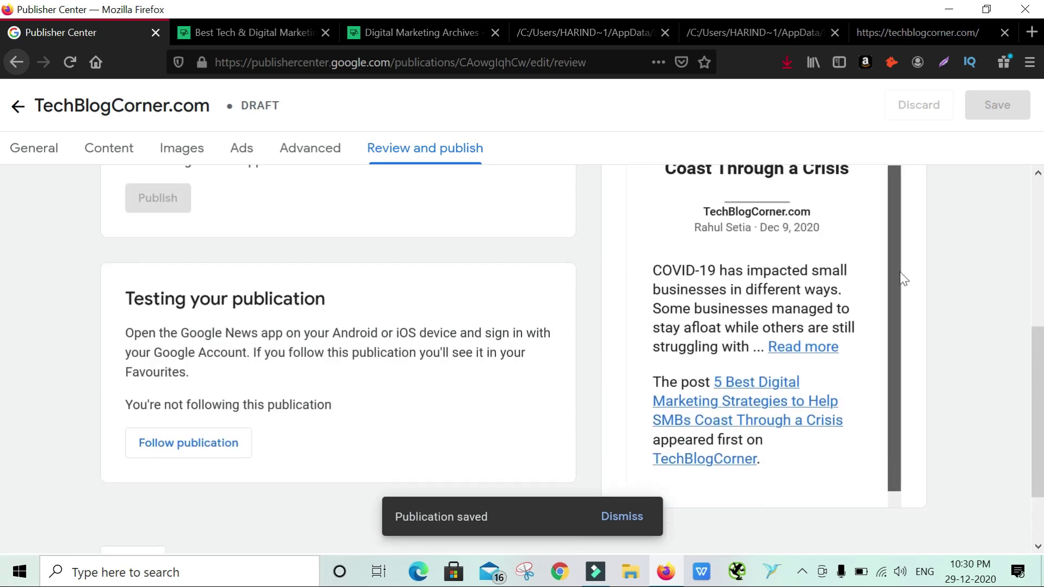
scroll(907, 228, up, 1)
drag(907, 223, 911, 179)
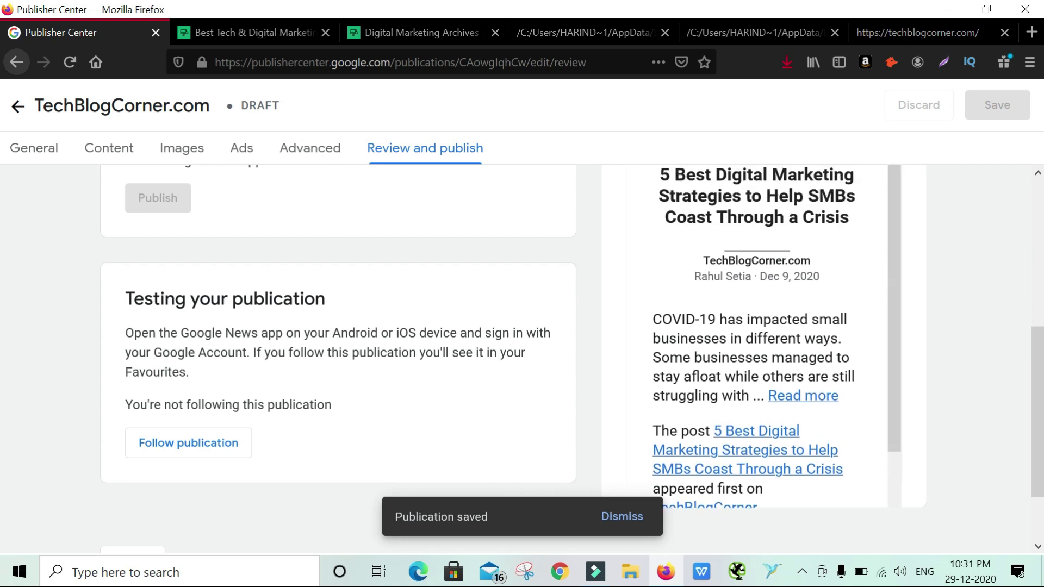
click(182, 148)
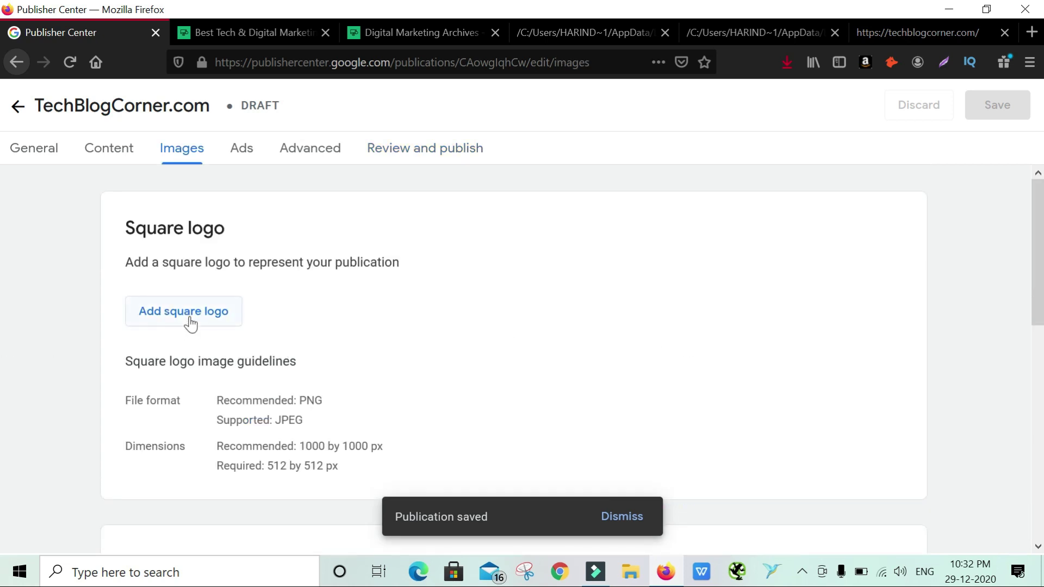
Return to Review and publish and read the 'Testing your publication' instructions
scroll(326, 321, down, 5)
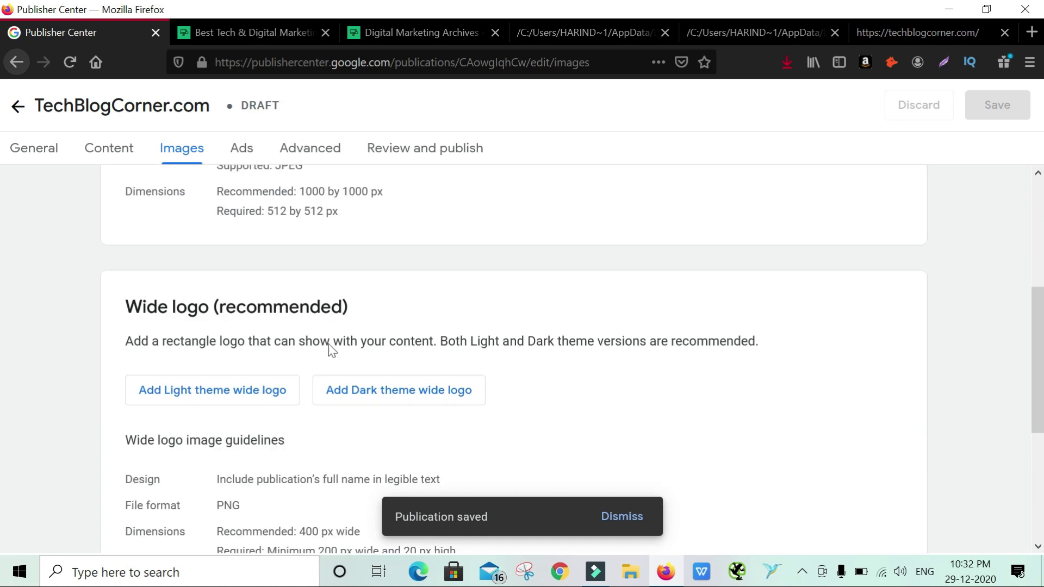
click(431, 161)
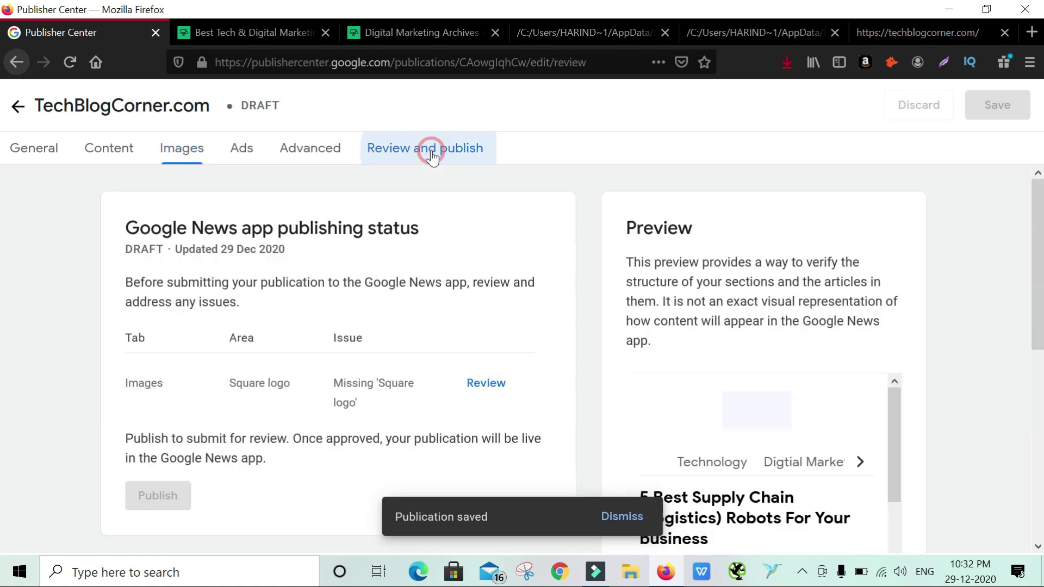
scroll(387, 310, down, 3)
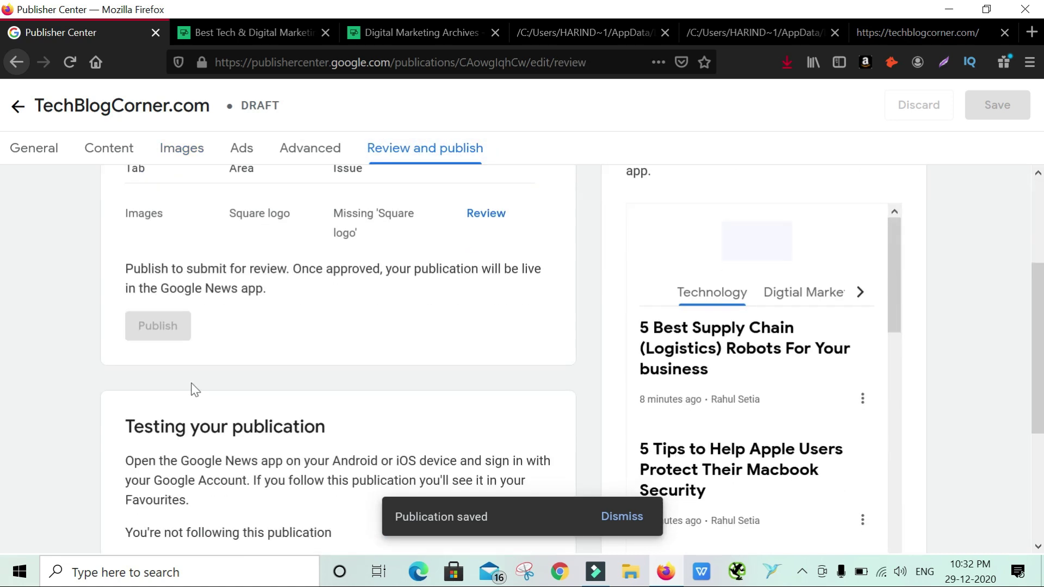
scroll(187, 348, down, 3)
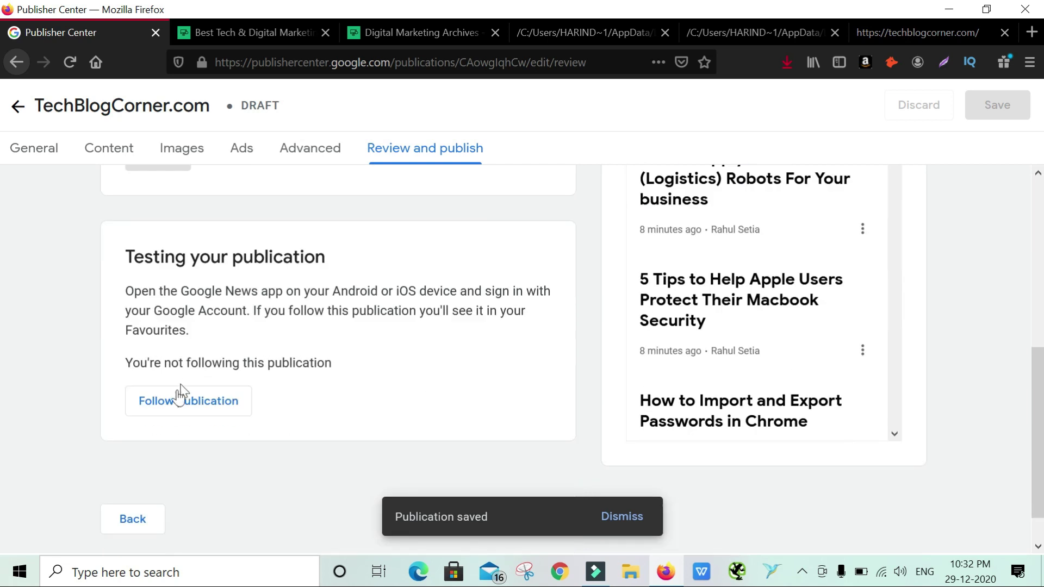
drag(126, 291, 300, 291)
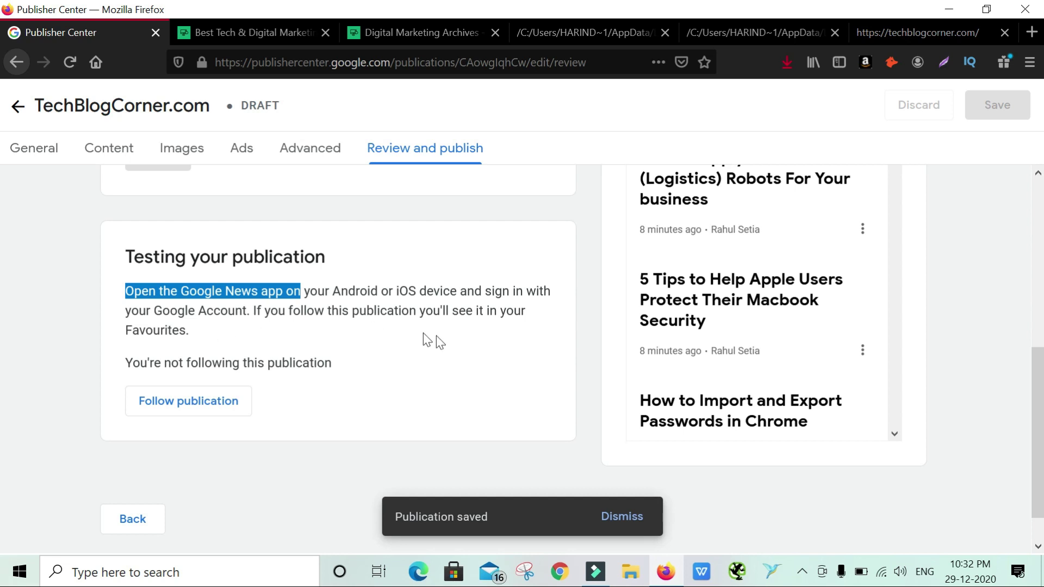
scroll(330, 343, down, 1)
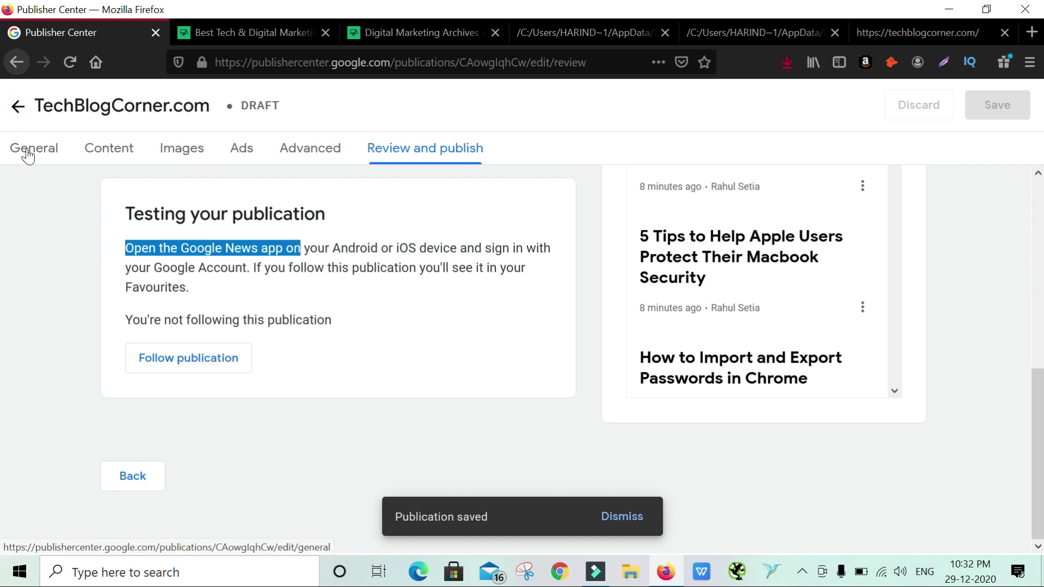
click(546, 356)
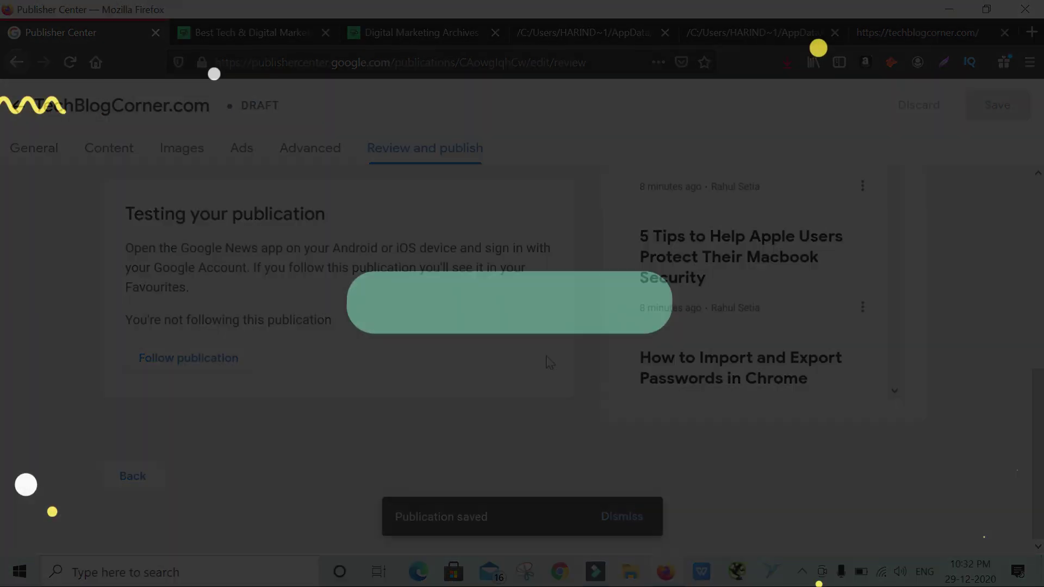